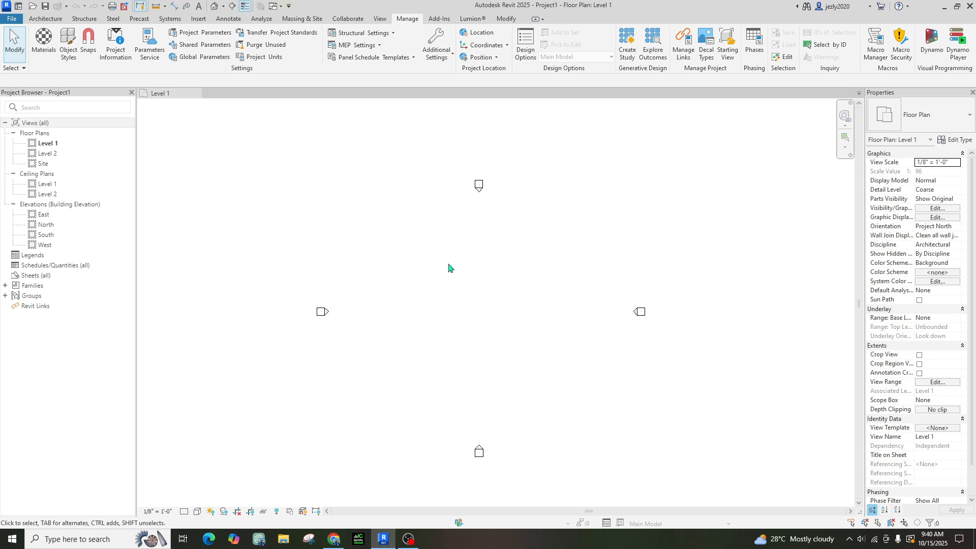
Open Project Units, close it unchanged, then reopen it with the UN shortcut
{"action": "left_click", "coordinate": [259, 56]}
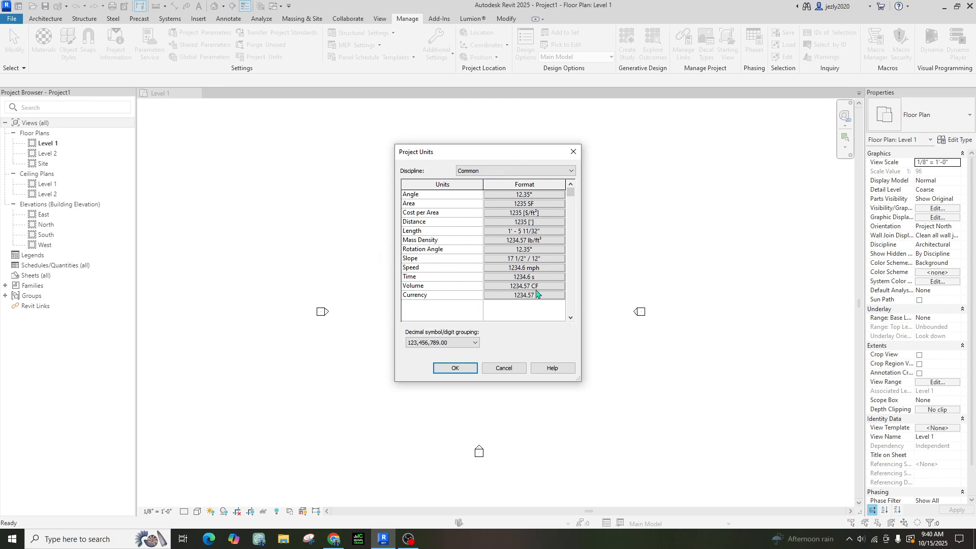
{"action": "left_click", "coordinate": [507, 369]}
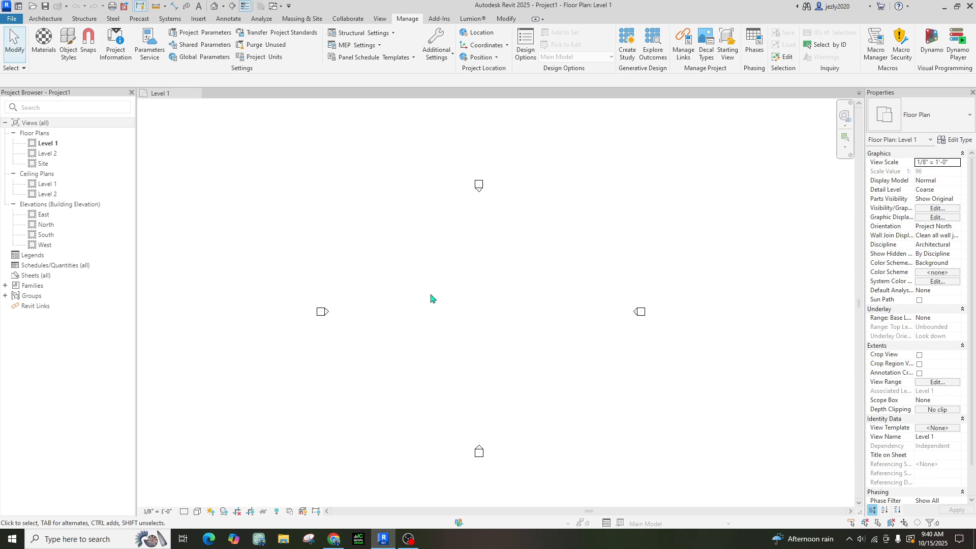
{"action": "key", "text": "u"}
{"action": "key", "text": "n"}
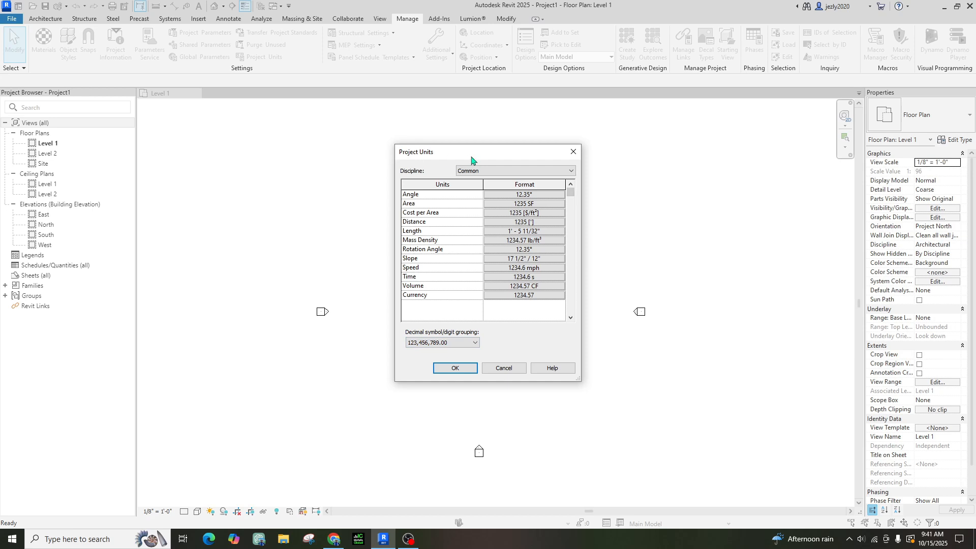
Review the Angle format, leaving it at Degrees, then bring up the Length format units
{"action": "left_click", "coordinate": [524, 195]}
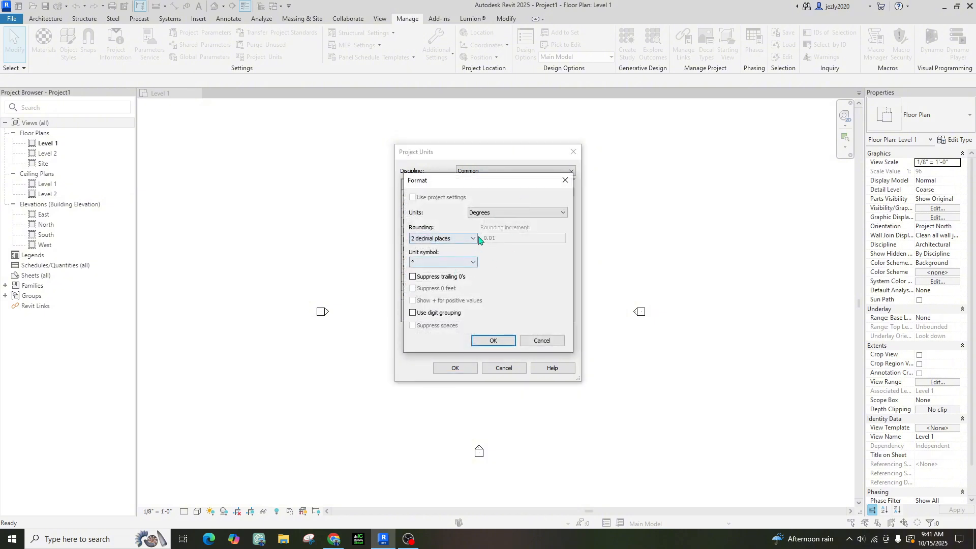
{"action": "left_click", "coordinate": [486, 213]}
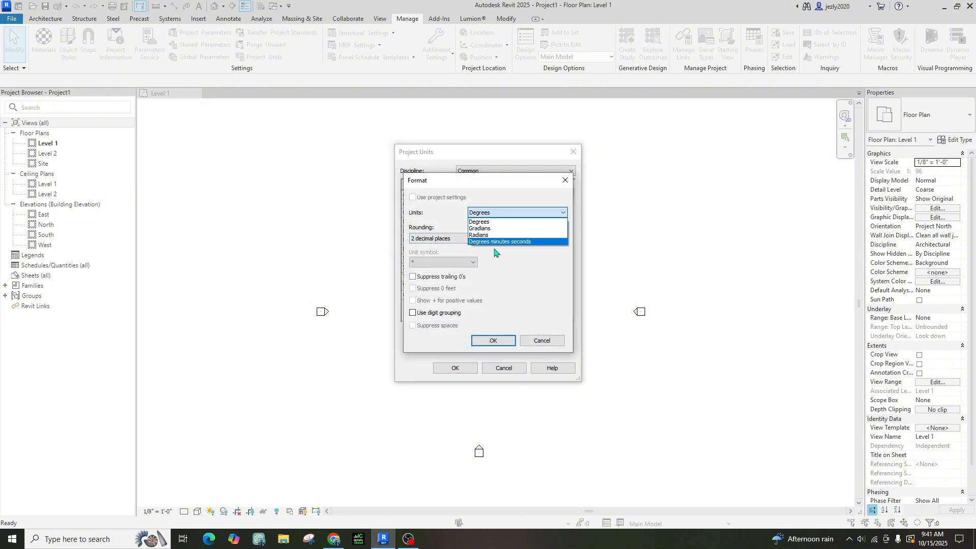
{"action": "left_click", "coordinate": [503, 213]}
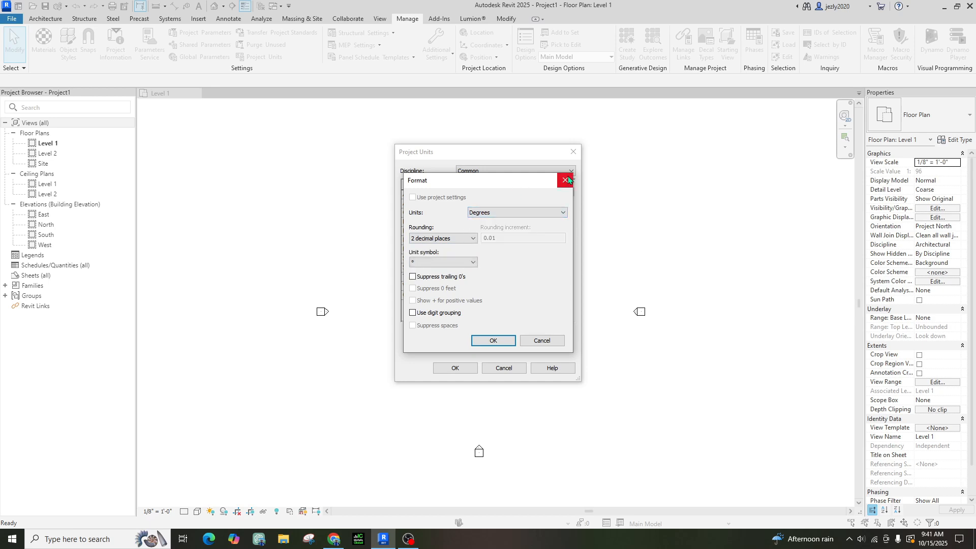
{"action": "left_click", "coordinate": [567, 178]}
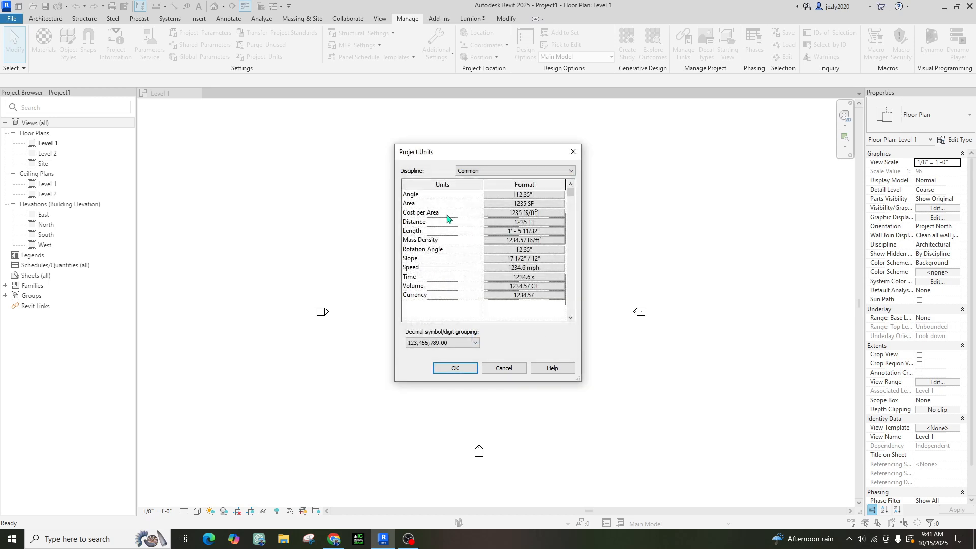
{"action": "left_click", "coordinate": [514, 232]}
{"action": "left_click", "coordinate": [515, 212]}
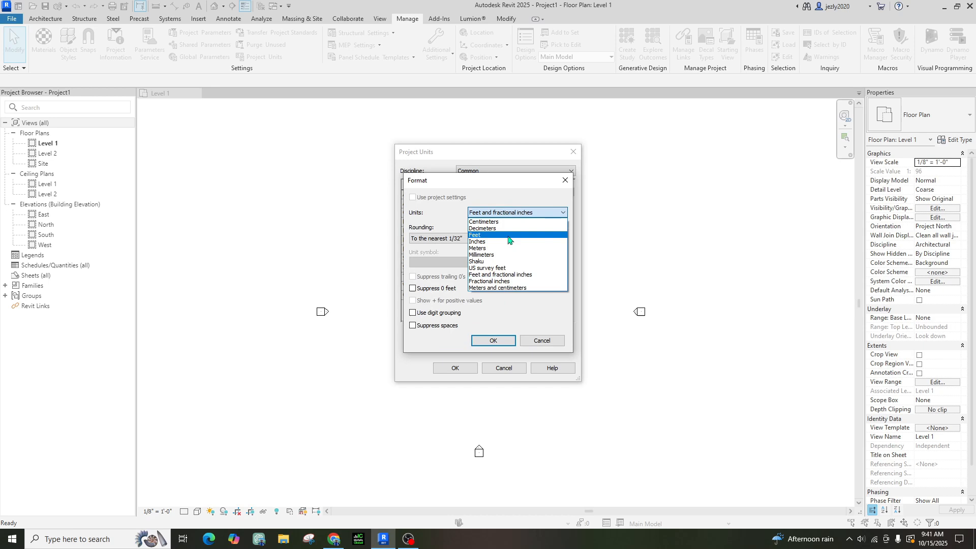
Keep Length as Feet and fractional inches rounded to the nearest 1/32"
{"action": "left_click", "coordinate": [510, 275]}
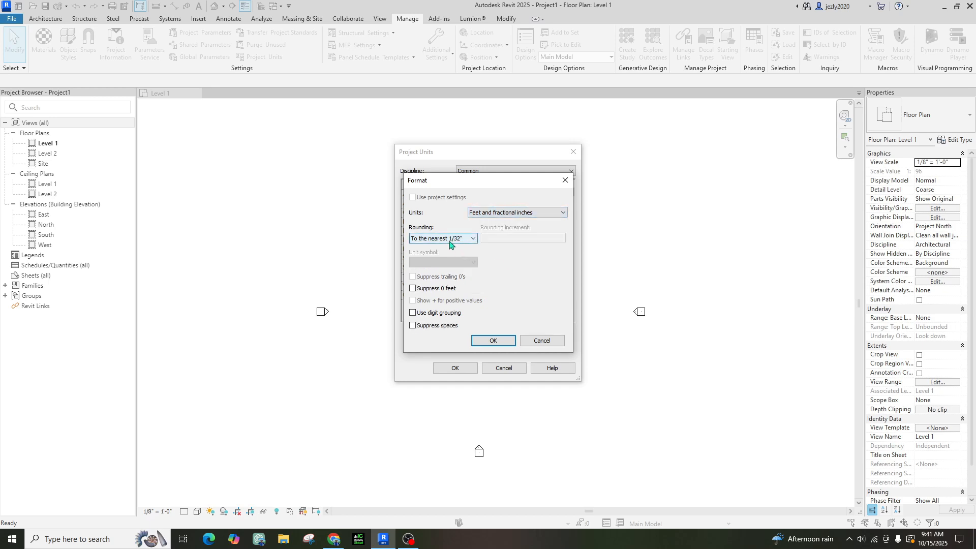
{"action": "left_click", "coordinate": [450, 239]}
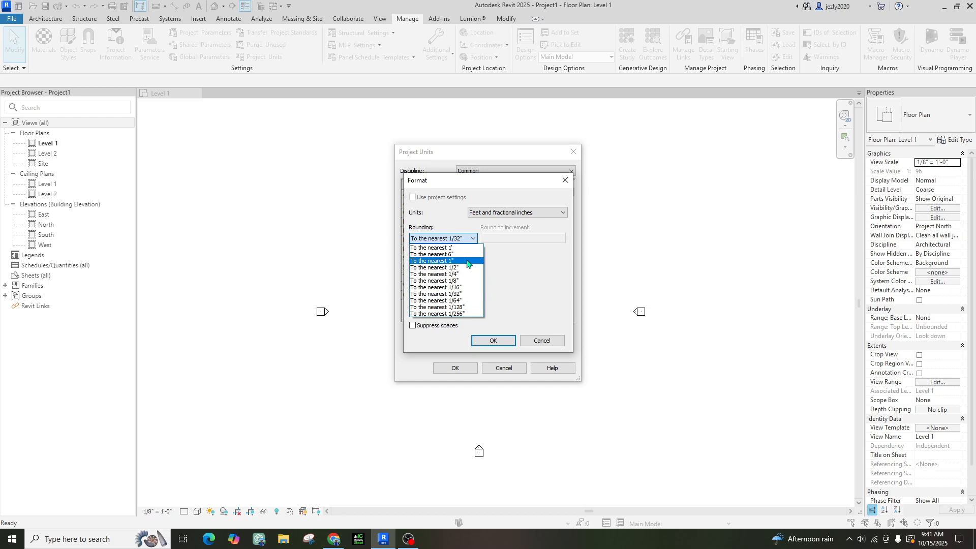
{"action": "left_click", "coordinate": [545, 263]}
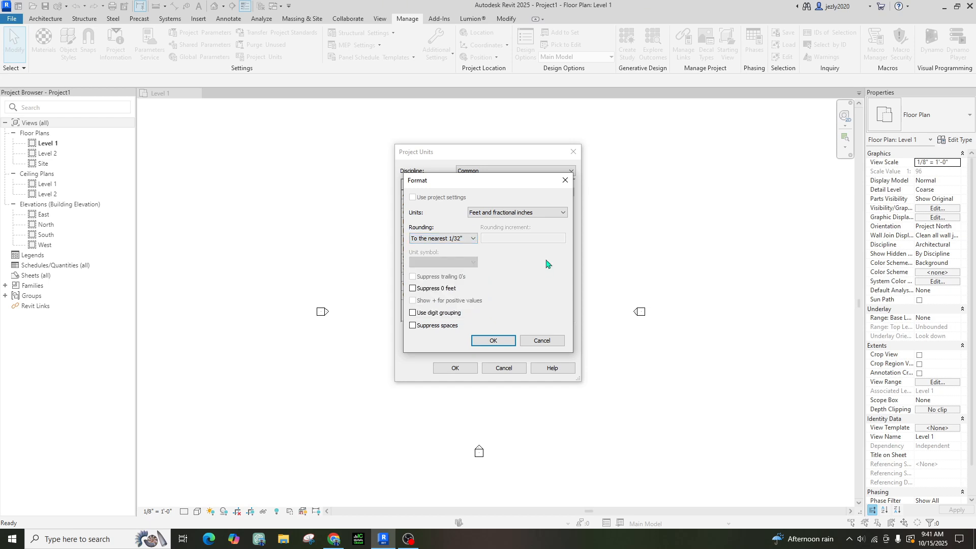
{"action": "left_click", "coordinate": [494, 339]}
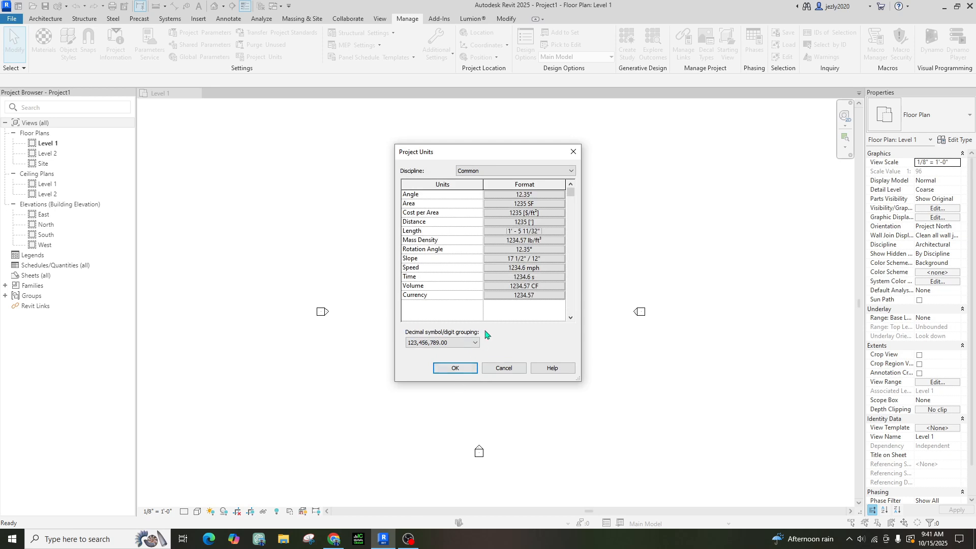
Set Slope units to Degrees and apply the Project Units
{"action": "left_click", "coordinate": [521, 259]}
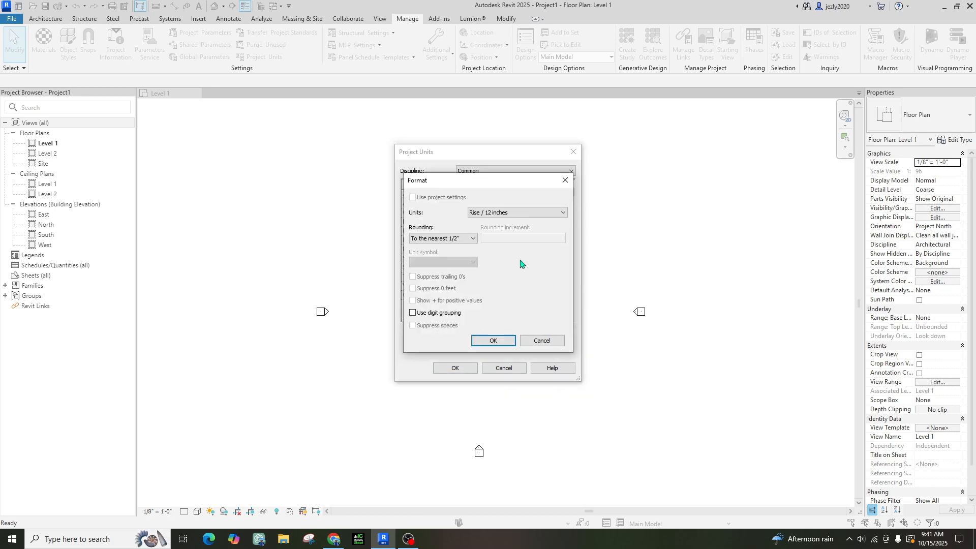
{"action": "left_click", "coordinate": [491, 214]}
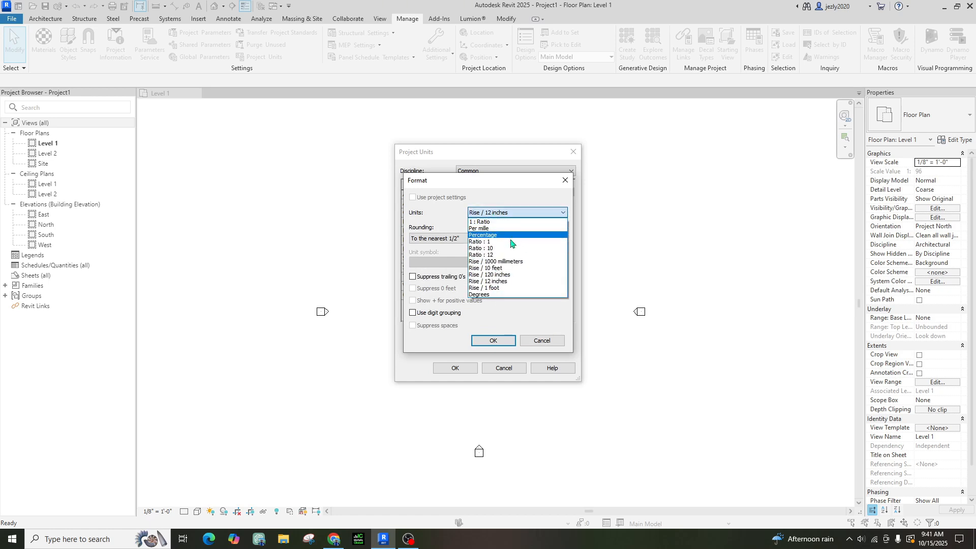
{"action": "left_click", "coordinate": [503, 294]}
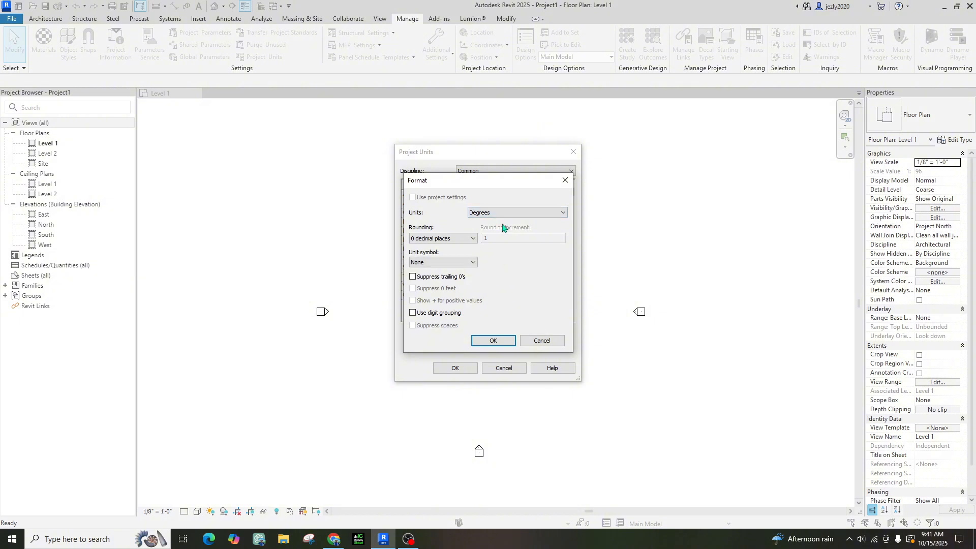
{"action": "left_click", "coordinate": [496, 341]}
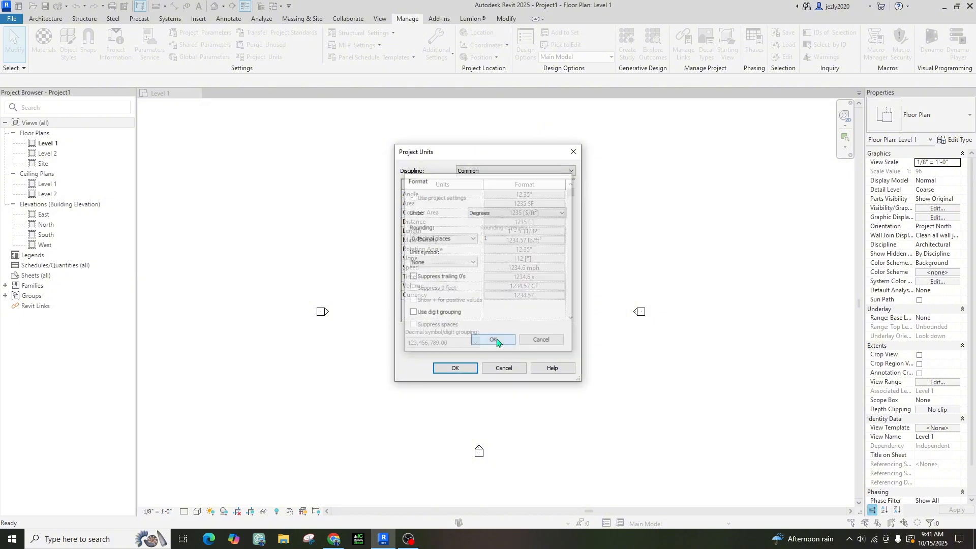
{"action": "left_click", "coordinate": [462, 373]}
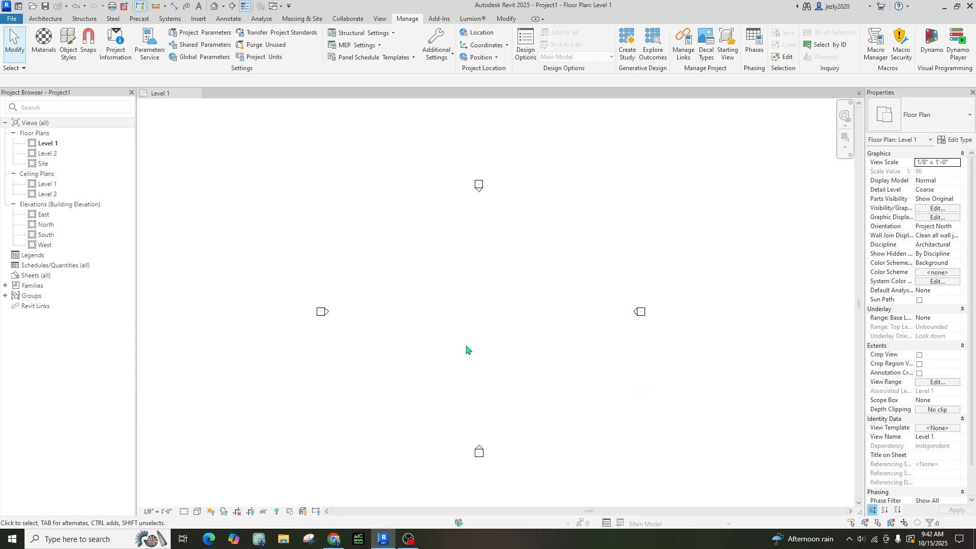
Draw a 66' by 34' rectangle of Generic - 8" architectural walls on Level 1
{"action": "left_click", "coordinate": [46, 19]}
{"action": "left_click", "coordinate": [41, 56]}
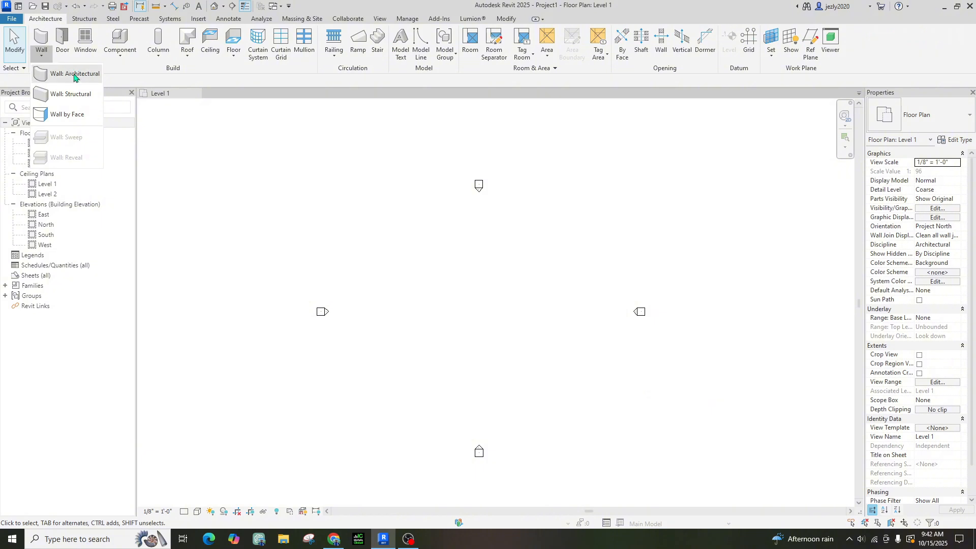
{"action": "left_click", "coordinate": [75, 75]}
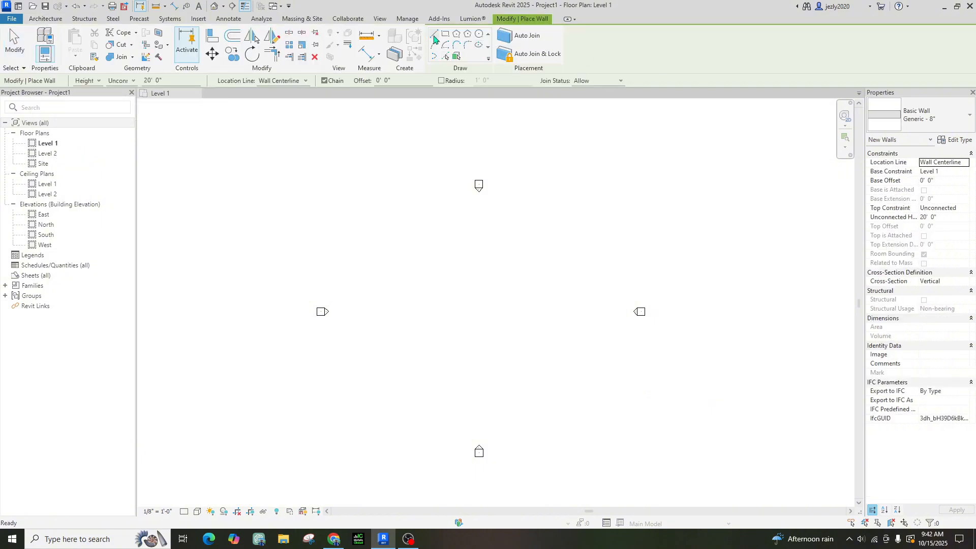
{"action": "left_click", "coordinate": [448, 34]}
{"action": "left_click", "coordinate": [432, 270]}
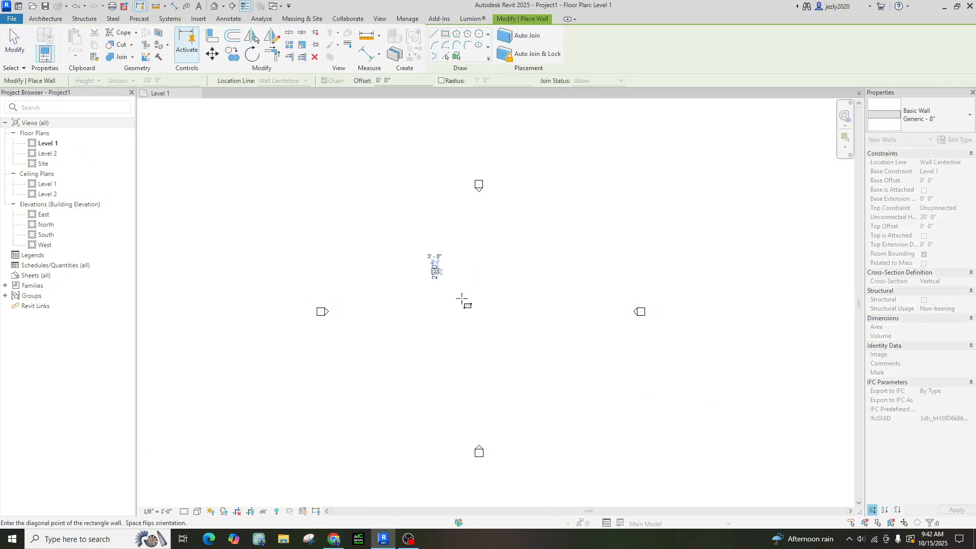
{"action": "left_click", "coordinate": [559, 335]}
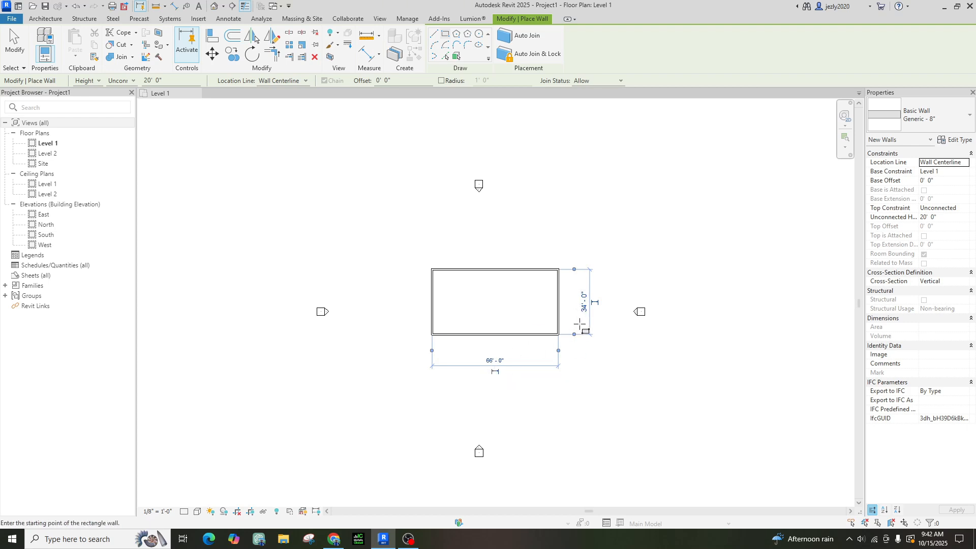
{"action": "key", "text": "Escape"}
{"action": "key", "text": "Escape"}
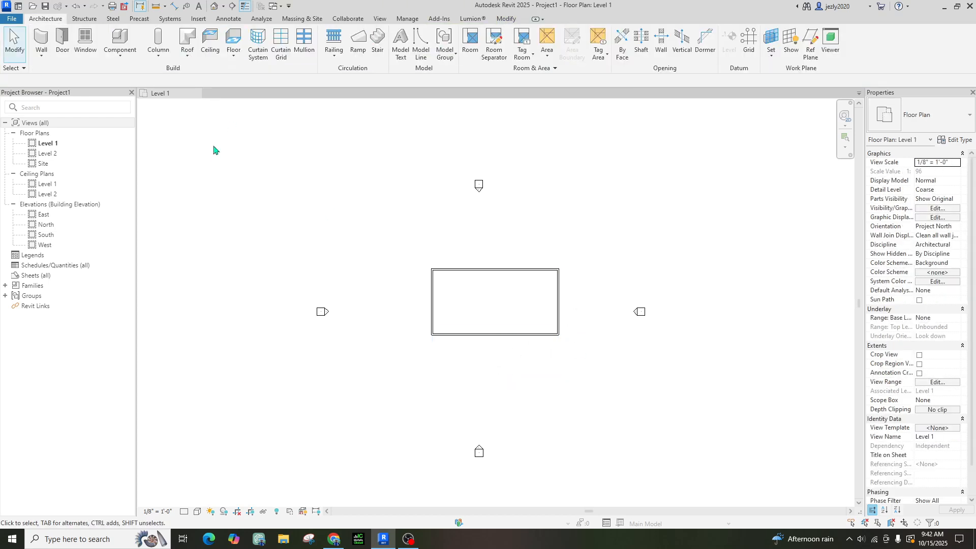
Change the project Length units to Millimeters with 0 decimal places
{"action": "key", "text": "n"}
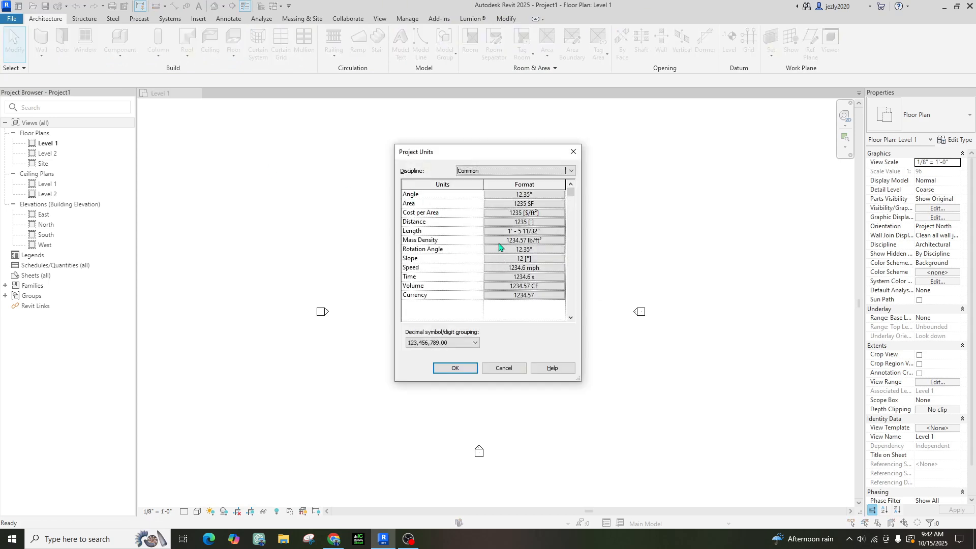
{"action": "left_click", "coordinate": [524, 232]}
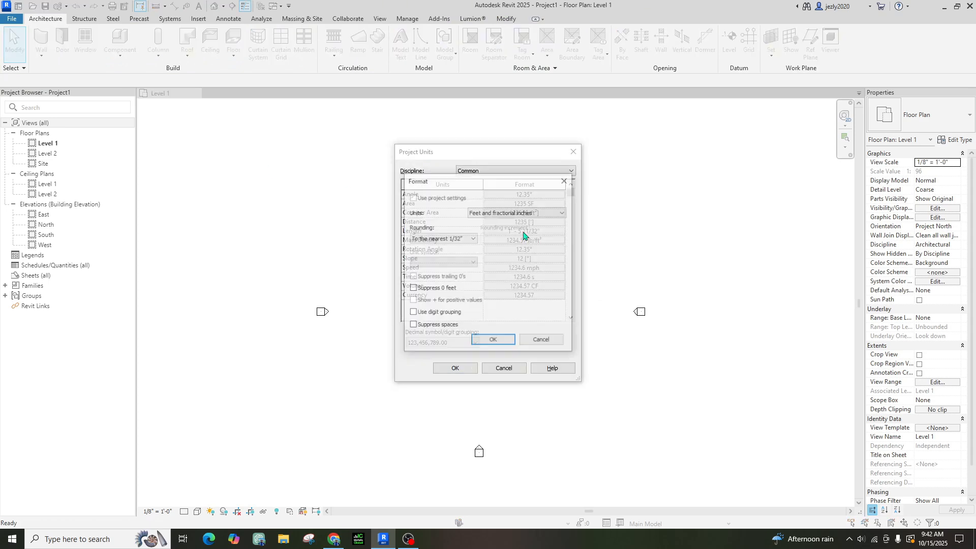
{"action": "left_click", "coordinate": [507, 213]}
{"action": "left_click", "coordinate": [500, 255]}
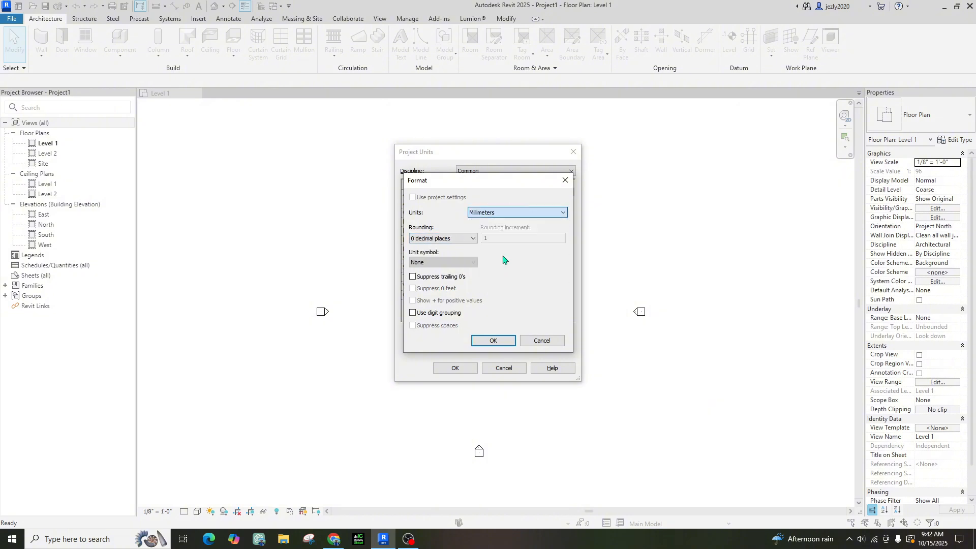
{"action": "left_click", "coordinate": [492, 340]}
{"action": "left_click", "coordinate": [455, 368]}
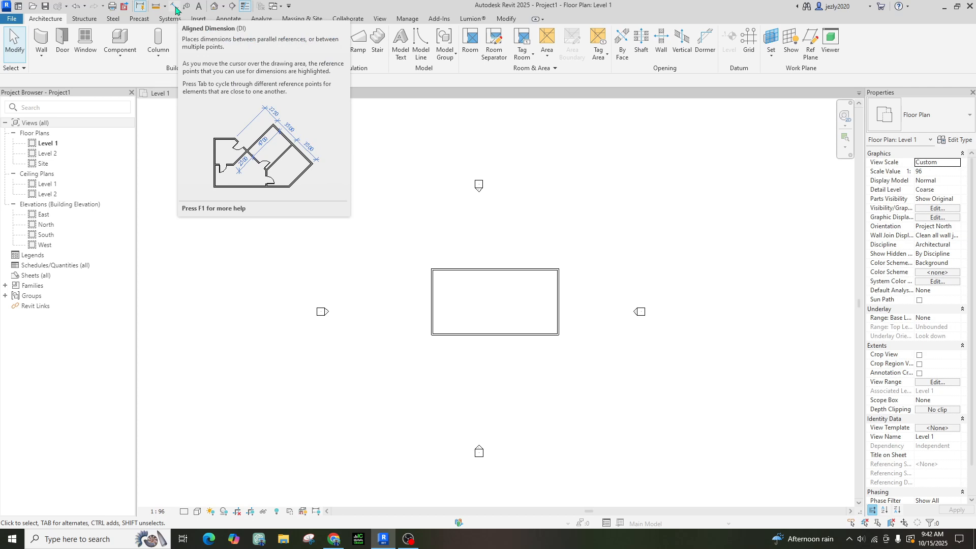
Dimension the enclosure width between left and right wall faces, placing the 19914 dimension above
{"action": "left_click", "coordinate": [175, 7]}
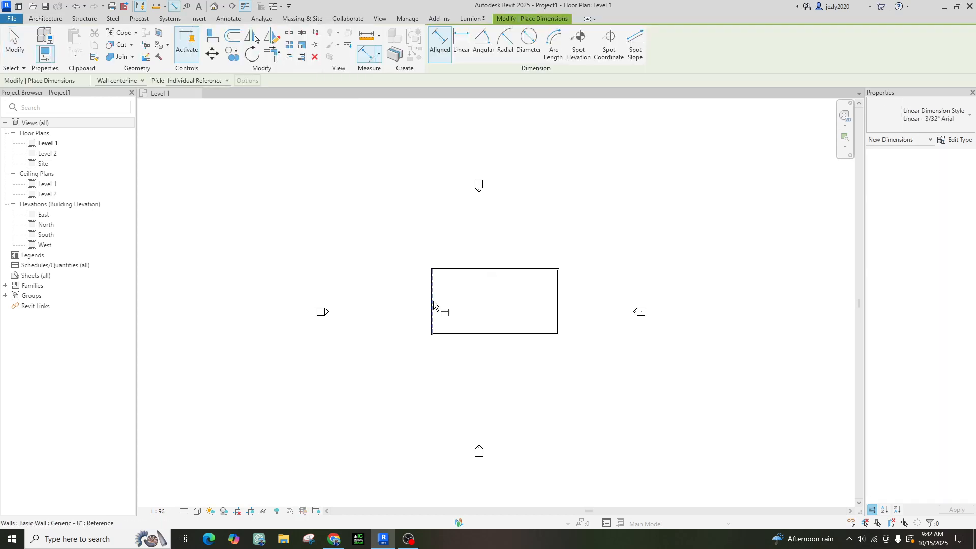
{"action": "scroll", "coordinate": [443, 280], "scroll_direction": "up", "scroll_amount": 4}
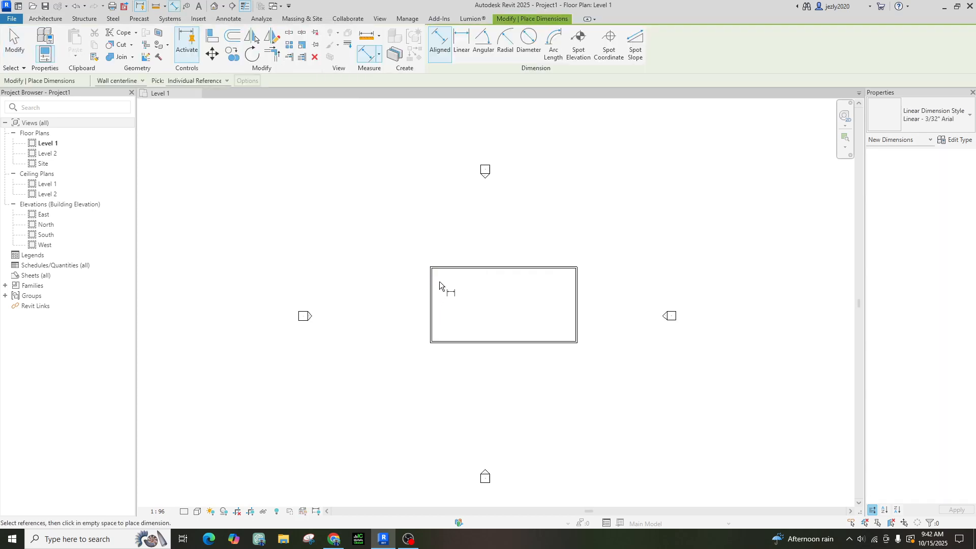
{"action": "left_click", "coordinate": [127, 81]}
{"action": "left_click", "coordinate": [109, 99]}
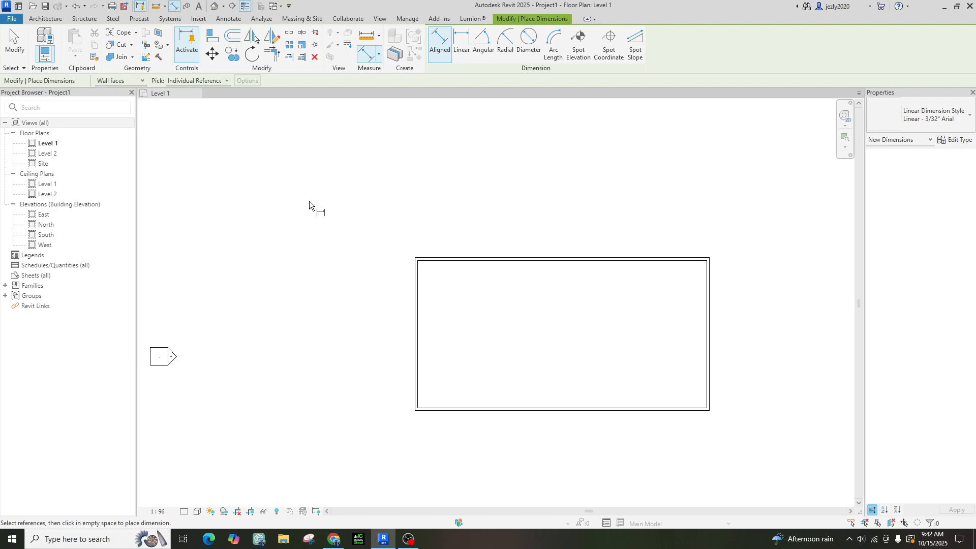
{"action": "left_click", "coordinate": [416, 319]}
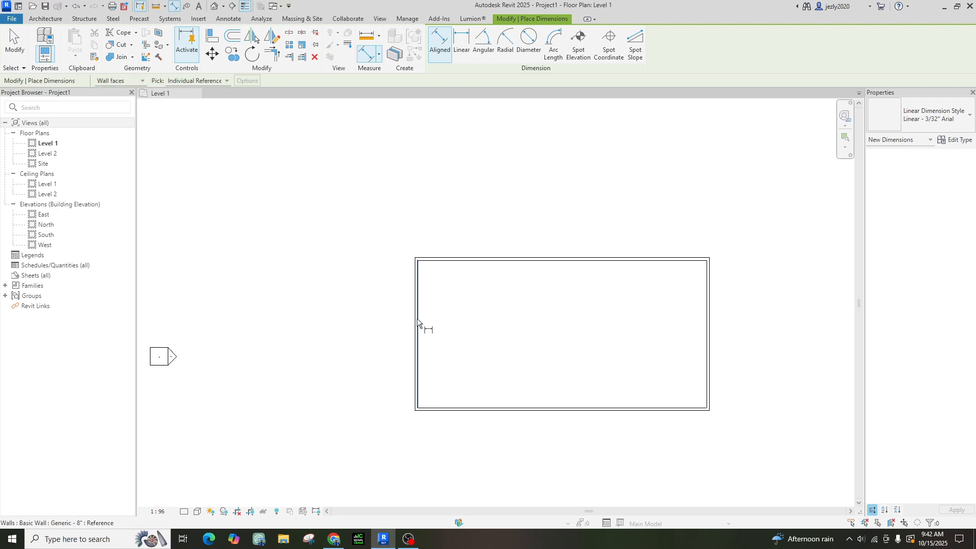
{"action": "left_click", "coordinate": [705, 323]}
{"action": "left_click", "coordinate": [664, 219]}
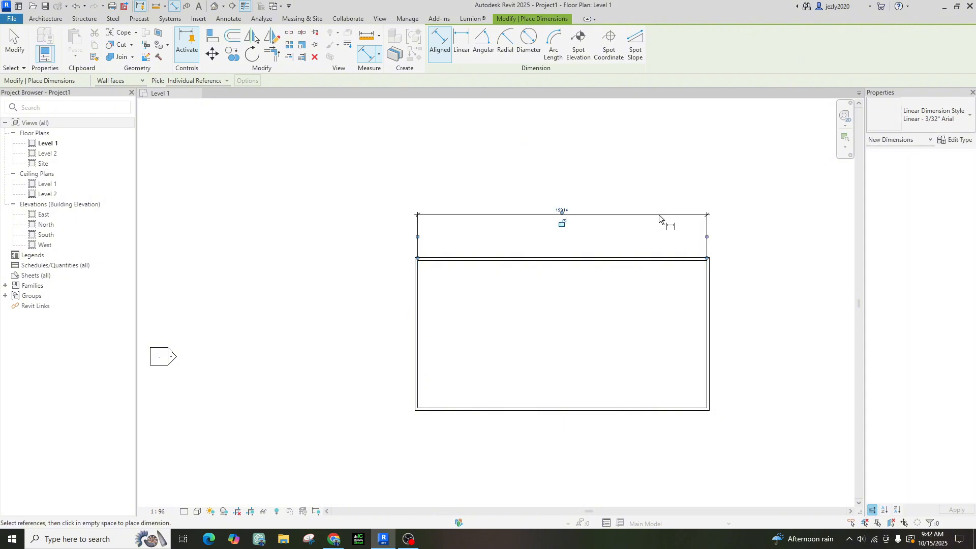
{"action": "scroll", "coordinate": [560, 220], "scroll_direction": "up", "scroll_amount": 4}
{"action": "scroll", "coordinate": [557, 220], "scroll_direction": "down", "scroll_amount": 2}
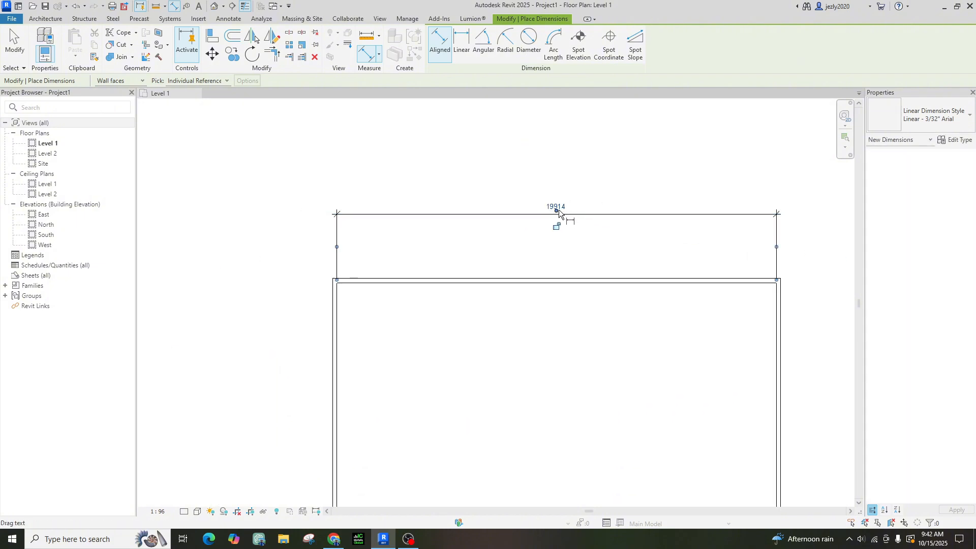
{"action": "scroll", "coordinate": [557, 220], "scroll_direction": "up", "scroll_amount": 2}
{"action": "key", "text": "Escape"}
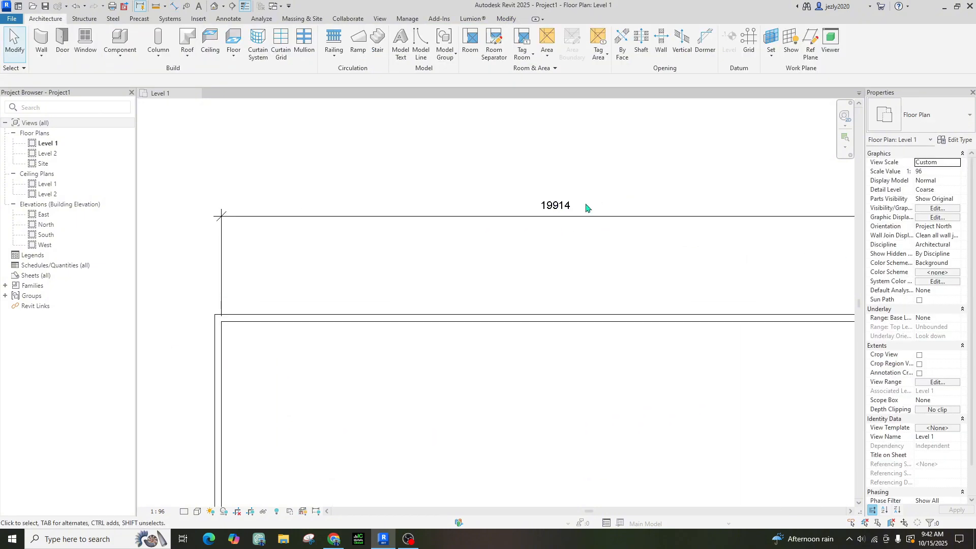
{"action": "scroll", "coordinate": [564, 211], "scroll_direction": "down", "scroll_amount": 4}
{"action": "middle_click_drag", "start_coordinate": [564, 218], "coordinate": [562, 264]}
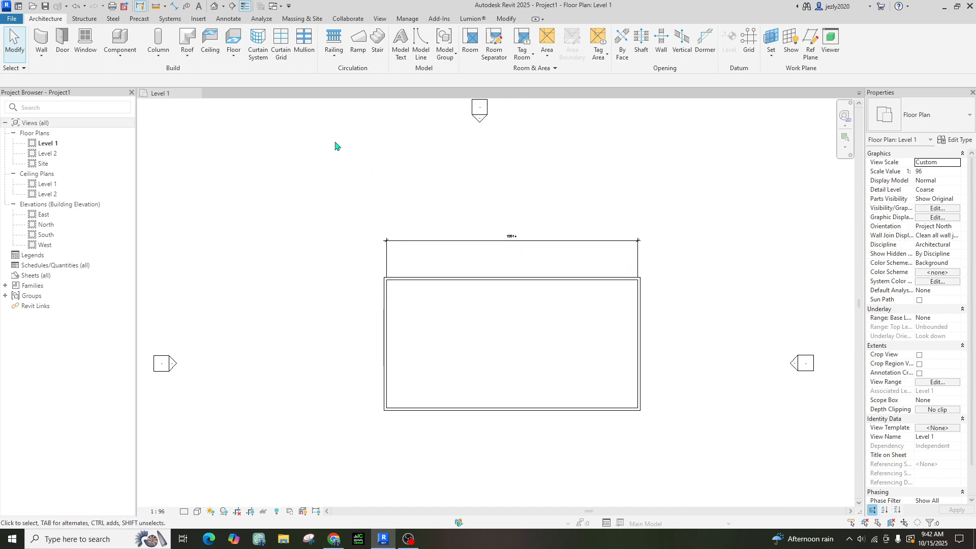
Switch project Length units back to Feet and fractional inches (nearest 1/2")
{"action": "key", "text": "u"}
{"action": "key", "text": "n"}
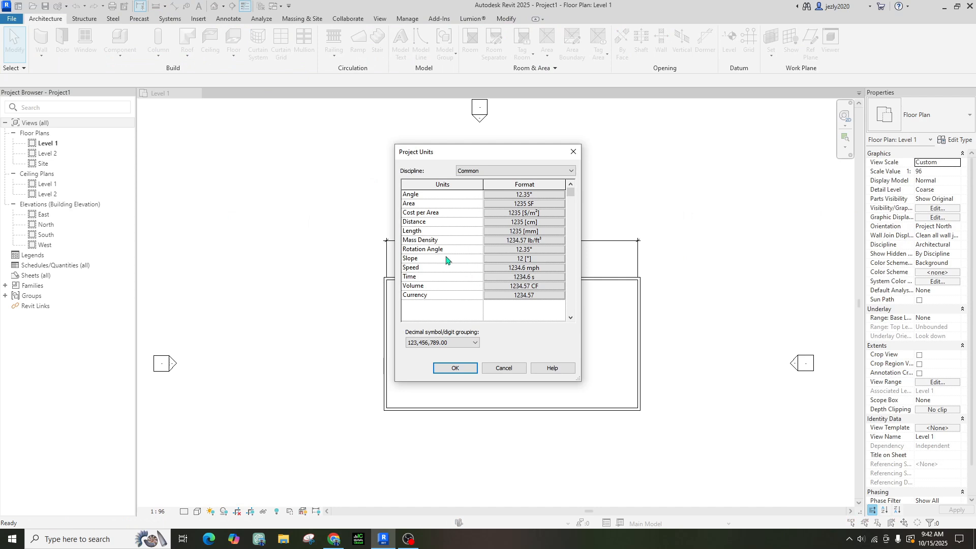
{"action": "left_click", "coordinate": [521, 233]}
{"action": "left_click", "coordinate": [512, 213]}
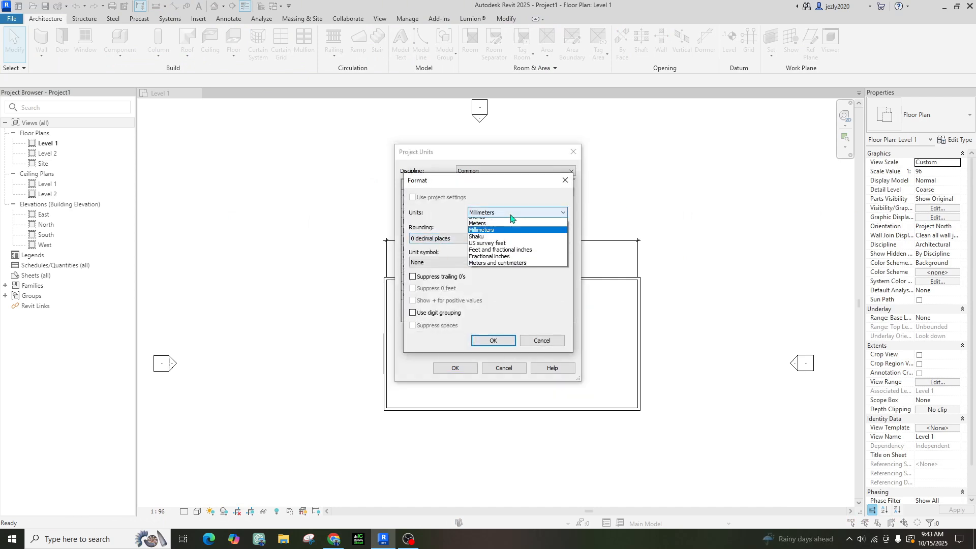
{"action": "left_click", "coordinate": [514, 267]}
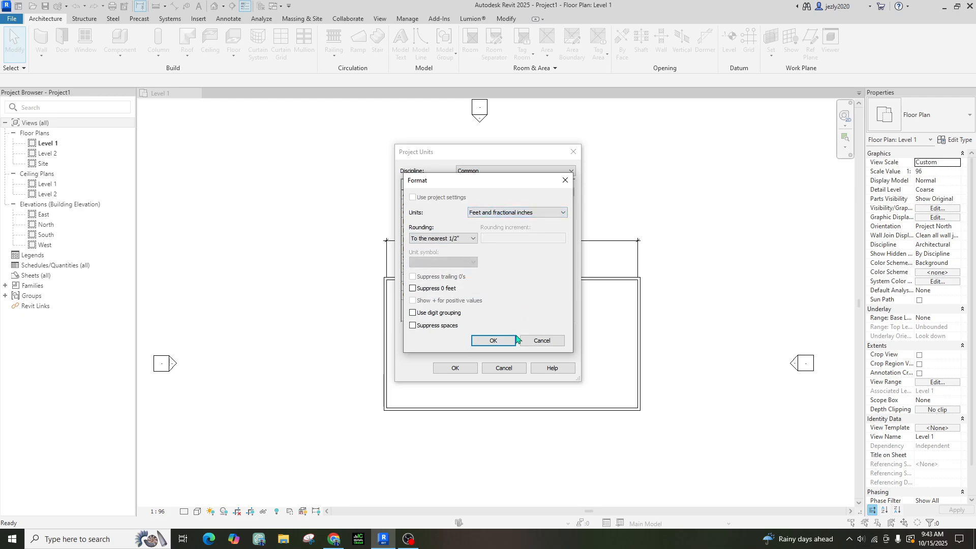
{"action": "left_click", "coordinate": [514, 340]}
{"action": "left_click", "coordinate": [457, 367]}
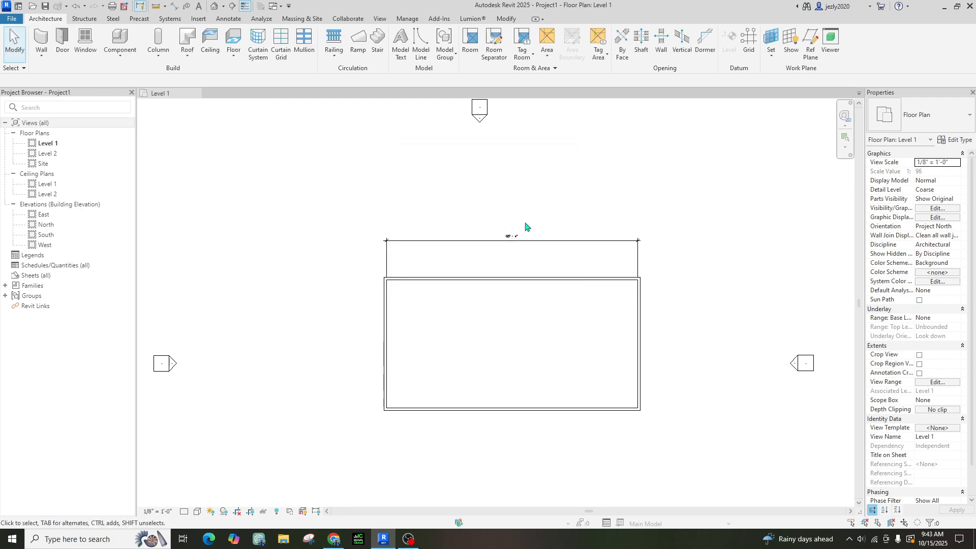
{"action": "scroll", "coordinate": [508, 264], "scroll_direction": "up", "scroll_amount": 5}
{"action": "scroll", "coordinate": [508, 263], "scroll_direction": "down", "scroll_amount": 3}
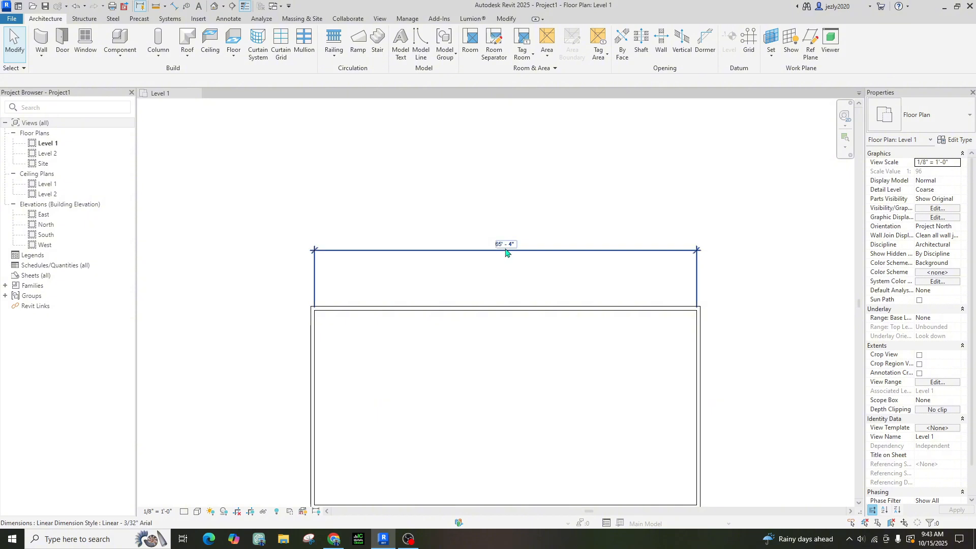
Replace the old 65'-4" width dimension with a 66'-8" aligned width dimension
{"action": "left_click", "coordinate": [506, 251]}
{"action": "key", "text": "Delete"}
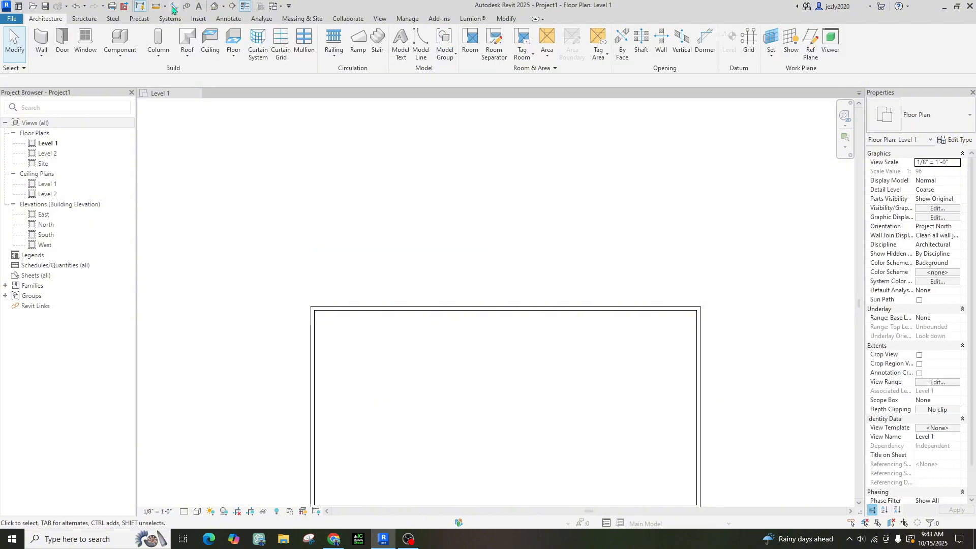
{"action": "left_click", "coordinate": [174, 7]}
{"action": "left_click", "coordinate": [310, 346]}
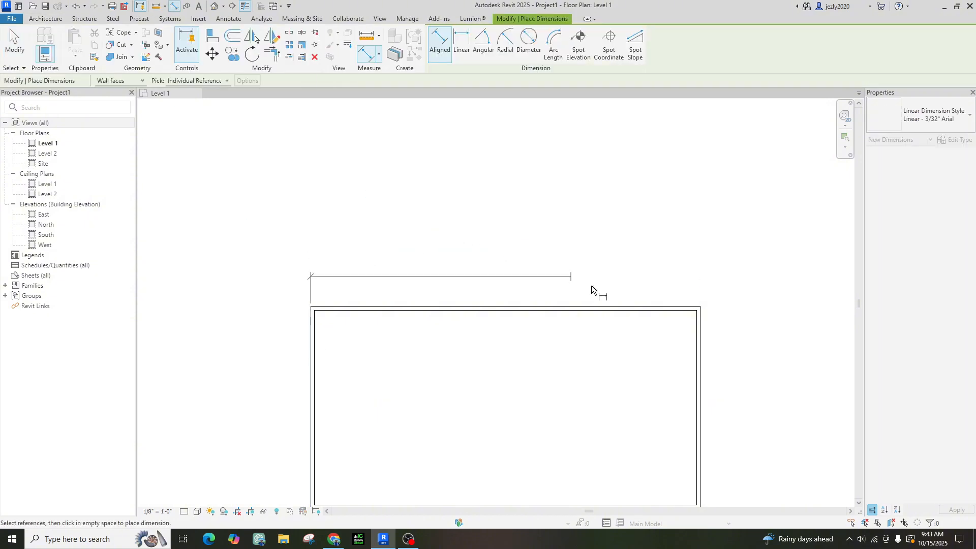
{"action": "left_click", "coordinate": [700, 334]}
{"action": "left_click", "coordinate": [626, 256]}
Add a 34'-8" depth dimension to the right of the enclosure
{"action": "scroll", "coordinate": [520, 279], "scroll_direction": "up", "scroll_amount": 2}
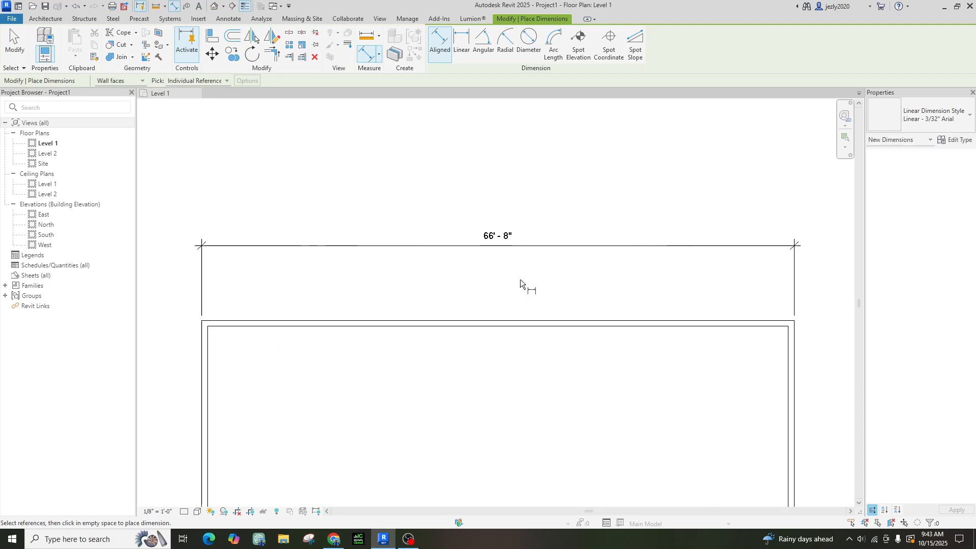
{"action": "scroll", "coordinate": [517, 308], "scroll_direction": "down", "scroll_amount": 3}
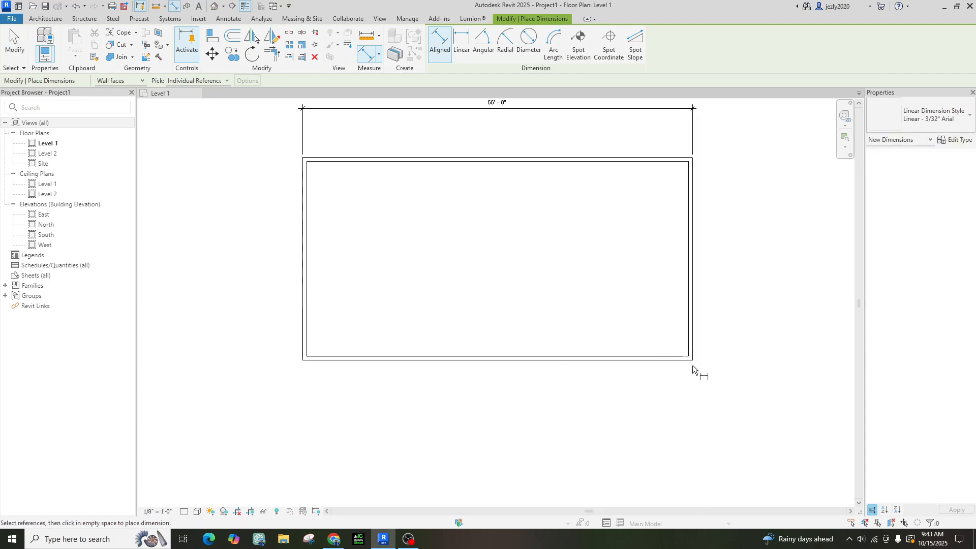
{"action": "left_click", "coordinate": [688, 361]}
{"action": "left_click", "coordinate": [678, 162]}
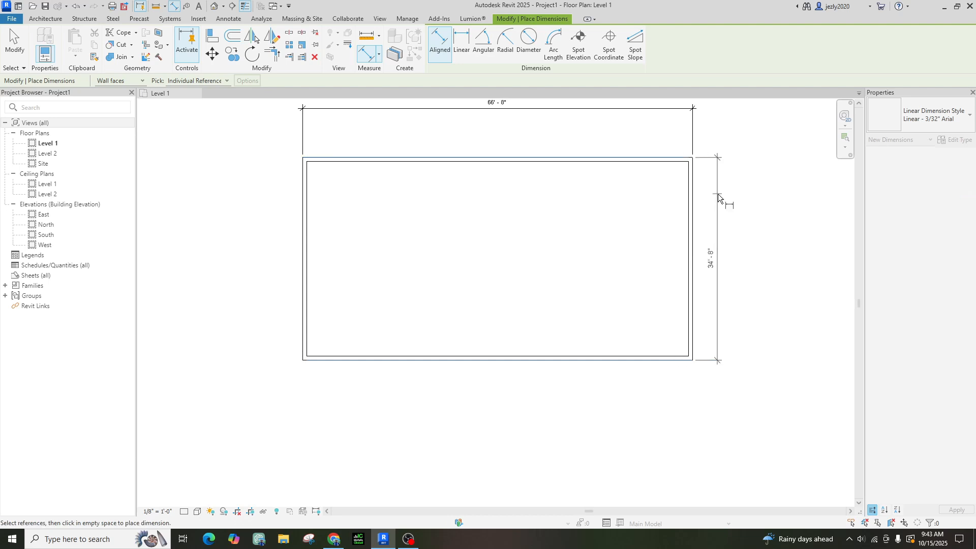
{"action": "left_click", "coordinate": [727, 203]}
{"action": "middle_click_drag", "start_coordinate": [761, 284], "coordinate": [717, 373]}
{"action": "key", "text": "Escape"}
{"action": "key", "text": "Escape"}
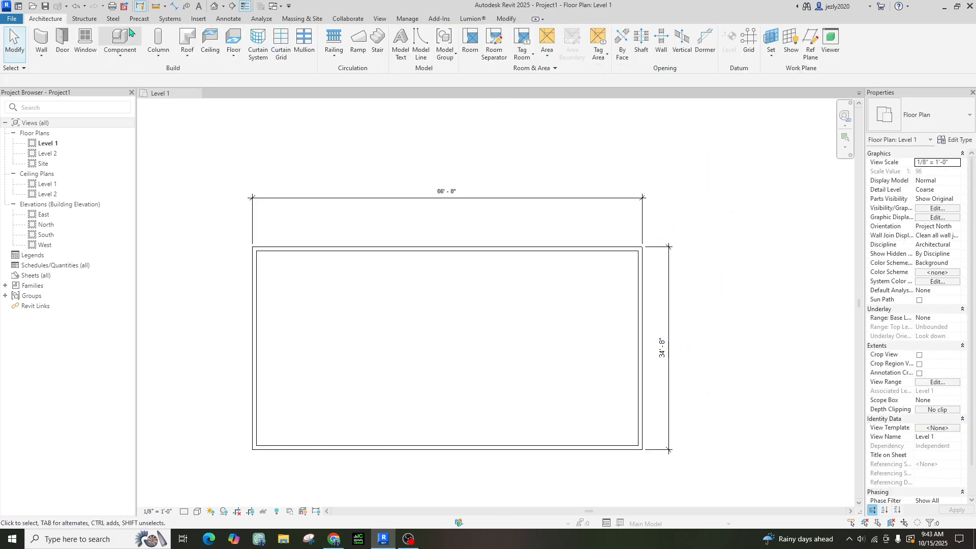
Start an aligned dimension set to measure to Wall centerlines
{"action": "left_click", "coordinate": [173, 6]}
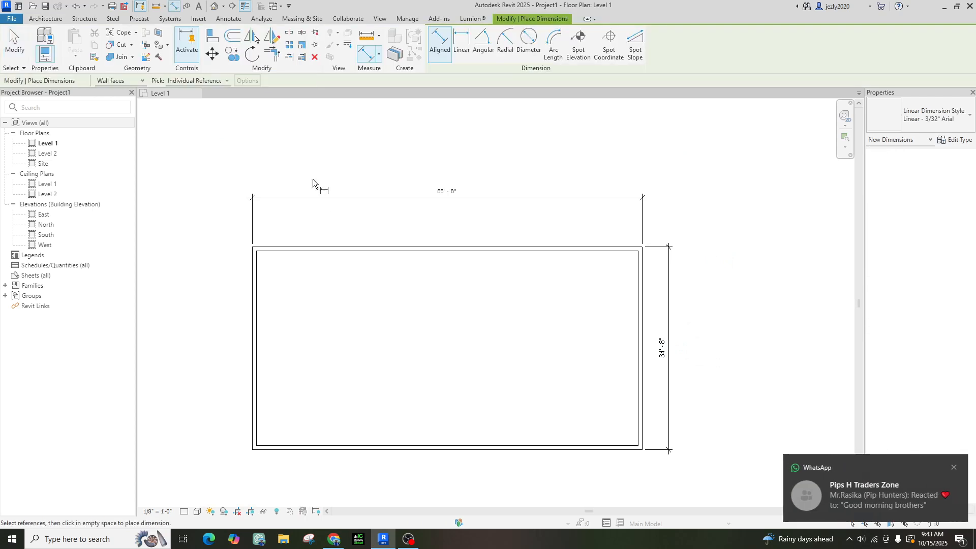
{"action": "left_click", "coordinate": [123, 80]}
{"action": "left_click", "coordinate": [120, 101]}
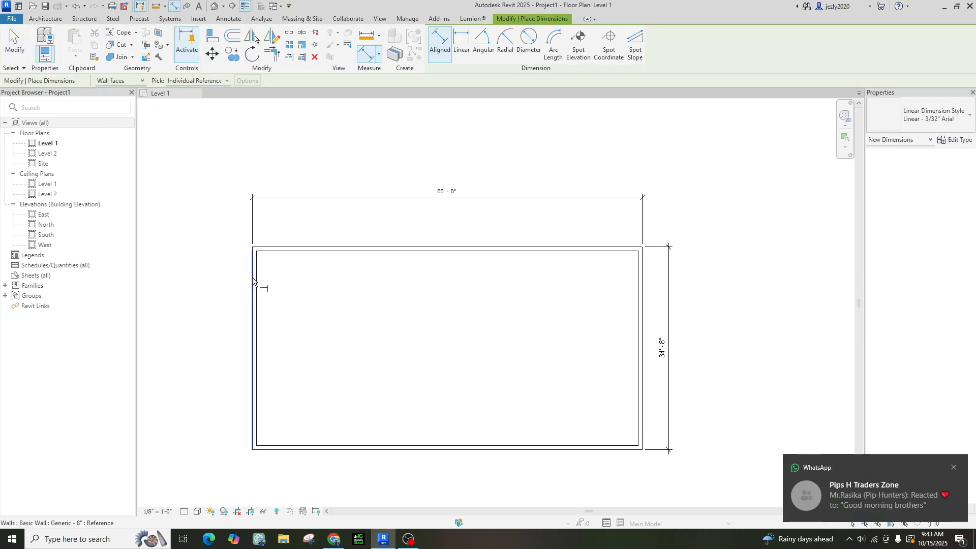
{"action": "scroll", "coordinate": [251, 264], "scroll_direction": "up", "scroll_amount": 2}
{"action": "left_click", "coordinate": [122, 81]}
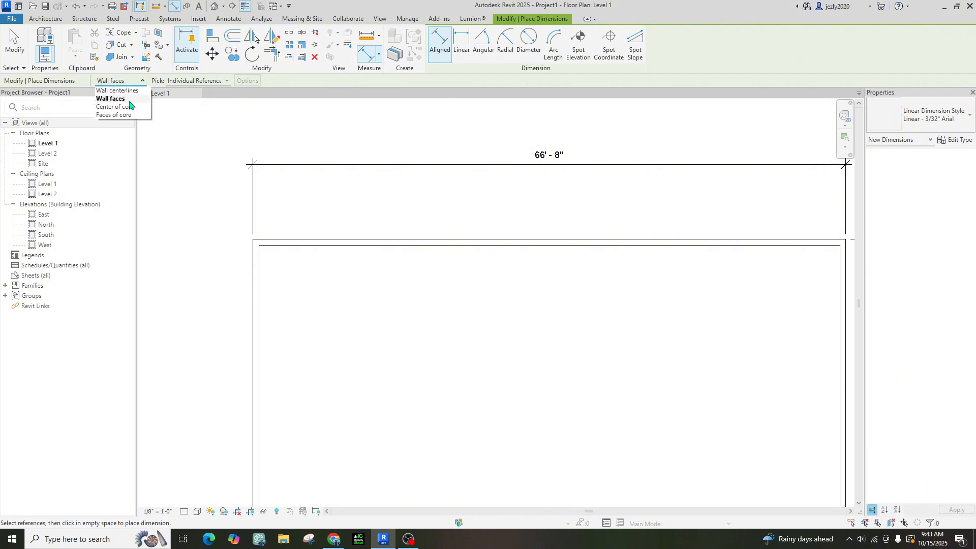
{"action": "left_click", "coordinate": [121, 90]}
Dimension left to right wall centerlines, placing 66'-0" below the 66'-8" dimension
{"action": "left_click", "coordinate": [259, 264]}
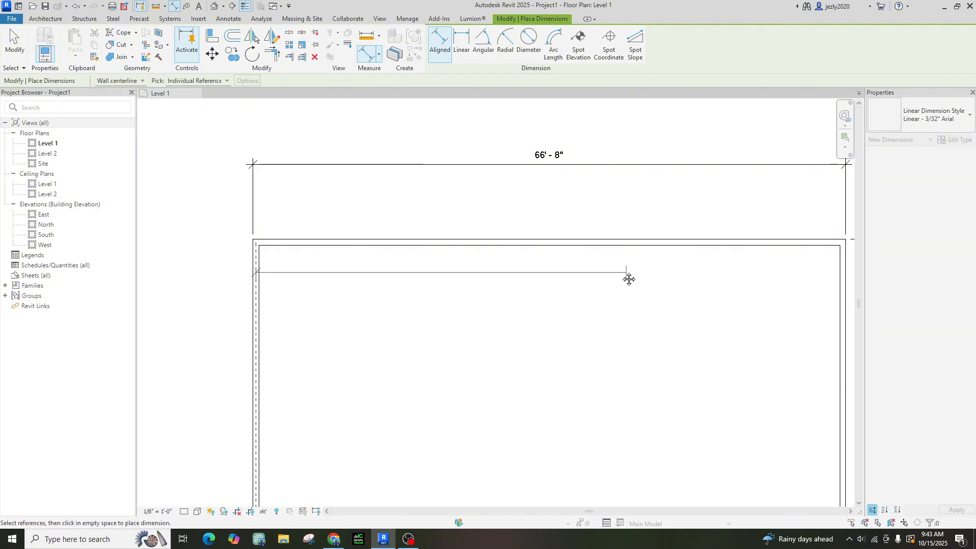
{"action": "middle_click_drag", "start_coordinate": [630, 279], "coordinate": [393, 305]}
{"action": "left_click", "coordinate": [608, 318]}
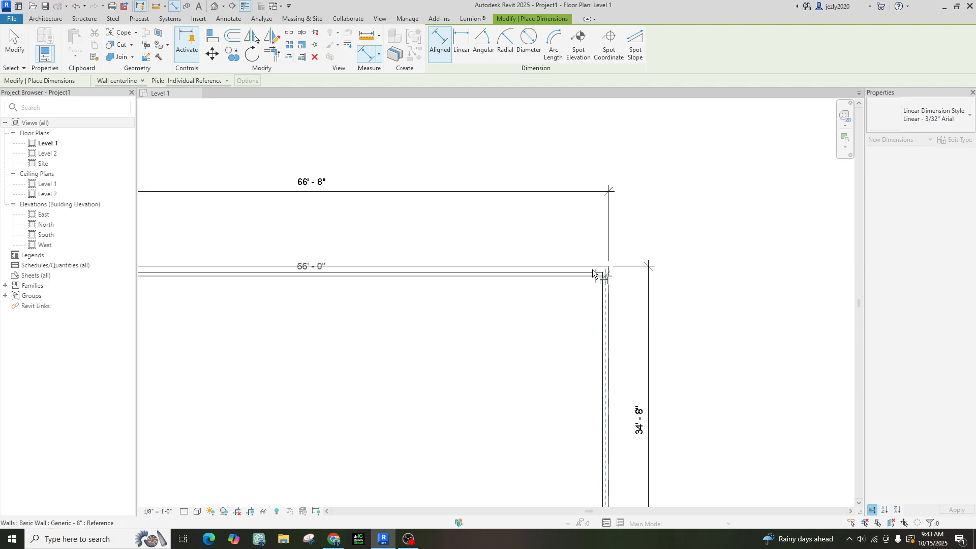
{"action": "left_click", "coordinate": [575, 243]}
{"action": "scroll", "coordinate": [363, 246], "scroll_direction": "up", "scroll_amount": 1}
{"action": "key", "text": "Escape"}
{"action": "key", "text": "Escape"}
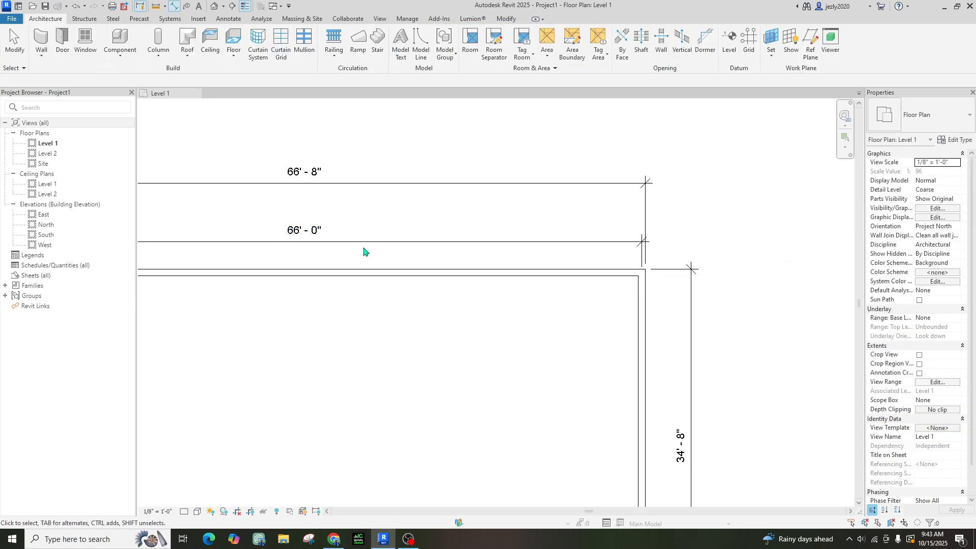
{"action": "scroll", "coordinate": [407, 300], "scroll_direction": "down", "scroll_amount": 2}
{"action": "scroll", "coordinate": [506, 305], "scroll_direction": "down", "scroll_amount": 2}
Window-select all the enclosure walls and dimensions on Level 1 and delete them
{"action": "middle_click_drag", "start_coordinate": [524, 271], "coordinate": [516, 316]}
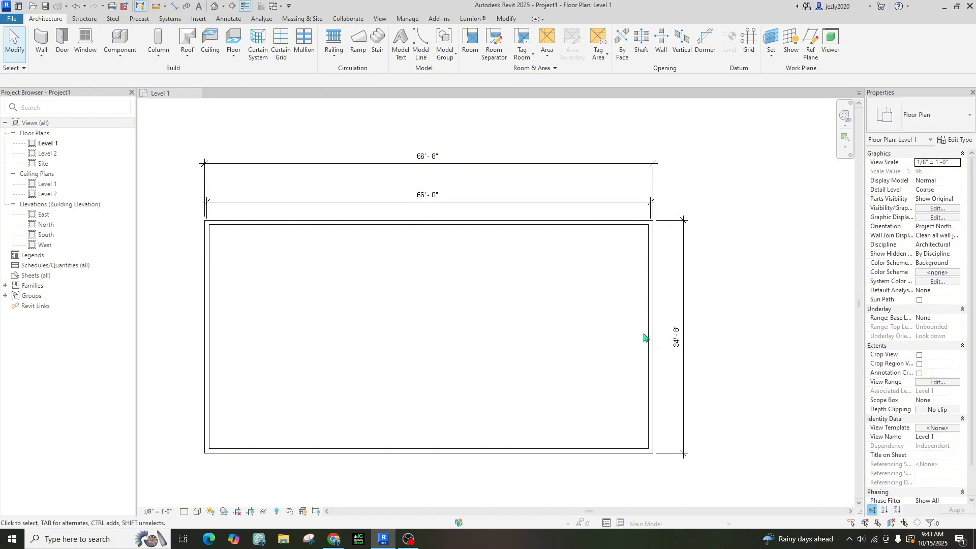
{"action": "scroll", "coordinate": [605, 334], "scroll_direction": "down", "scroll_amount": 1}
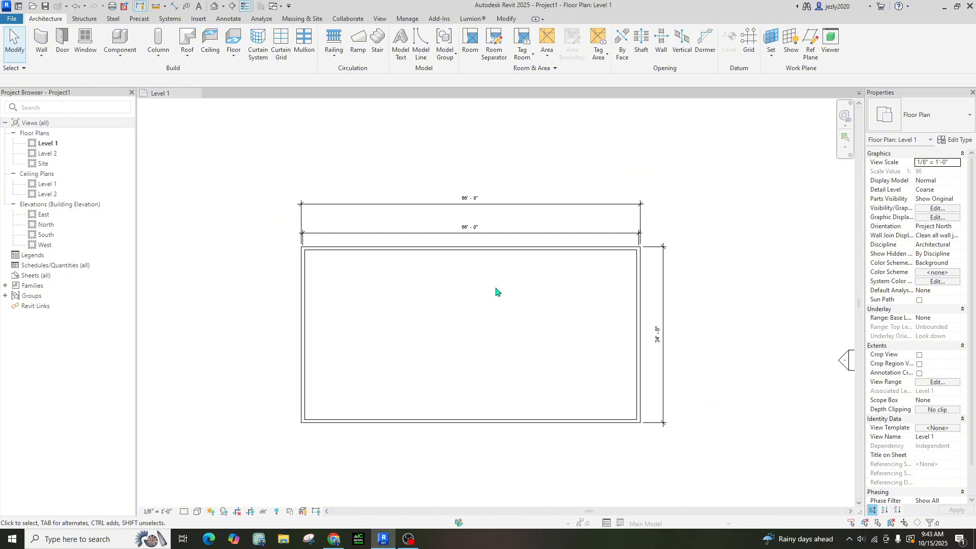
{"action": "left_click_drag", "start_coordinate": [284, 157], "coordinate": [707, 503]}
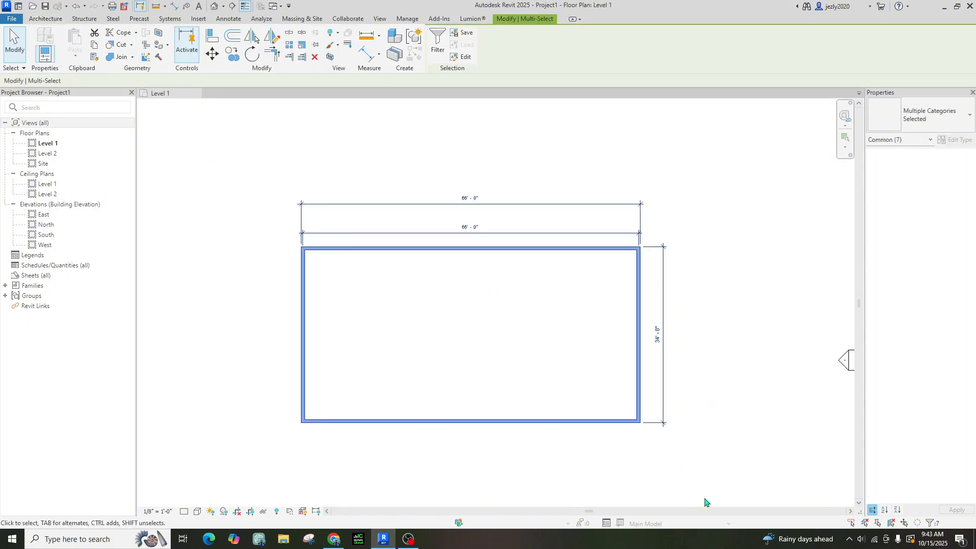
{"action": "key", "text": "Escape"}
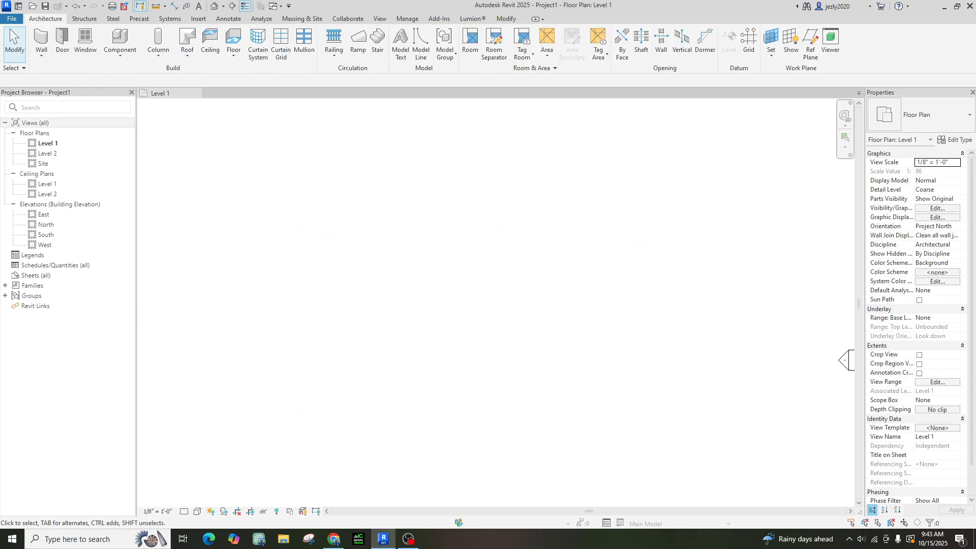
Start the architectural Wall tool with the Basic Wall Generic - 6" type
{"action": "left_click", "coordinate": [43, 60]}
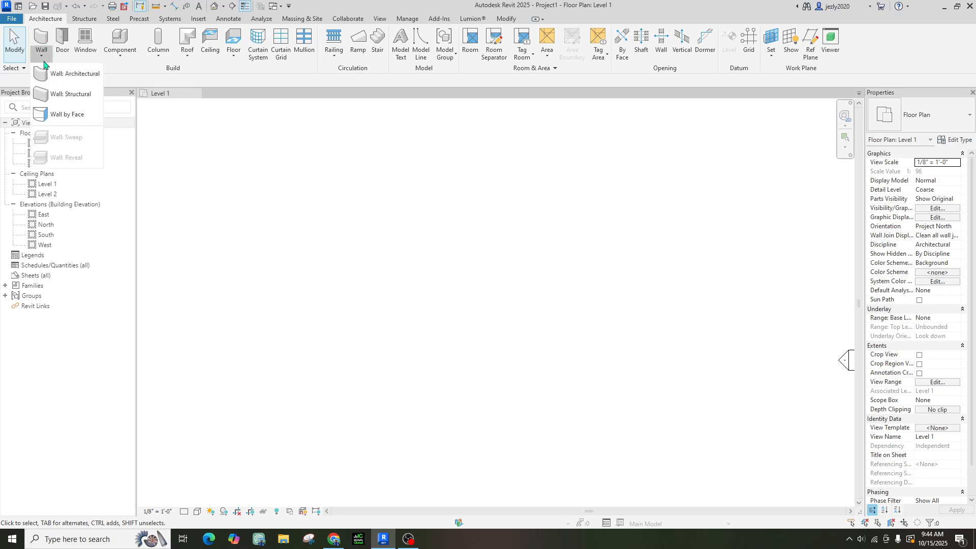
{"action": "left_click", "coordinate": [90, 75]}
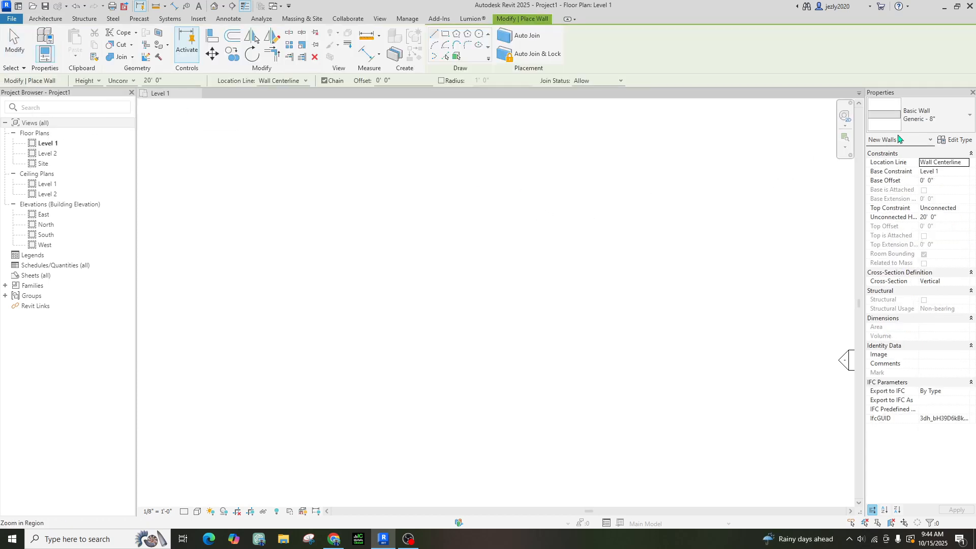
{"action": "left_click", "coordinate": [945, 122]}
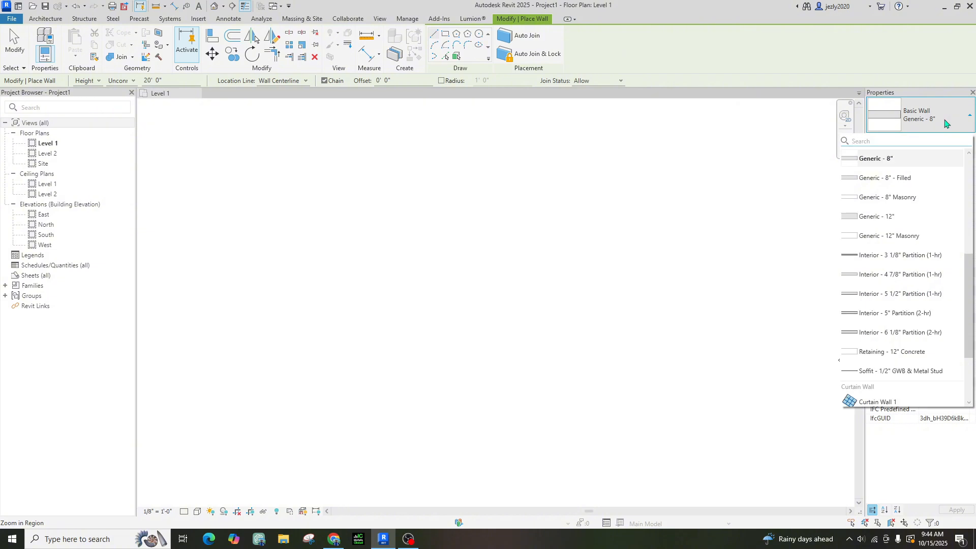
{"action": "scroll", "coordinate": [936, 244], "scroll_direction": "down", "scroll_amount": 6}
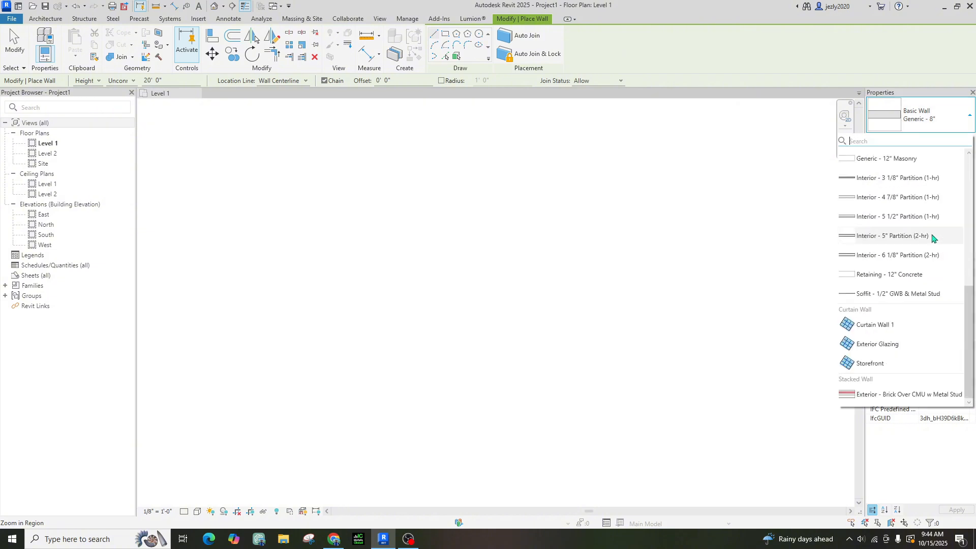
{"action": "scroll", "coordinate": [901, 249], "scroll_direction": "up", "scroll_amount": 6}
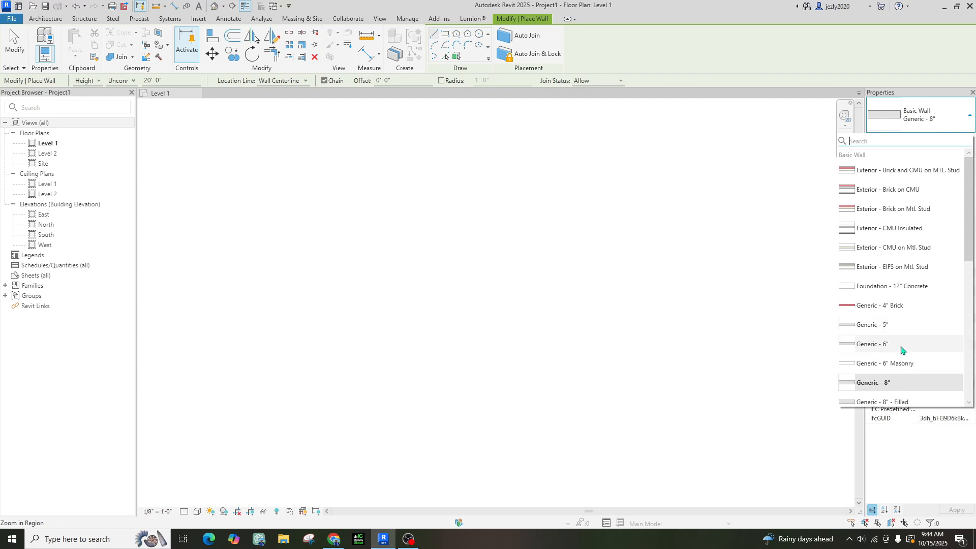
{"action": "left_click", "coordinate": [902, 349]}
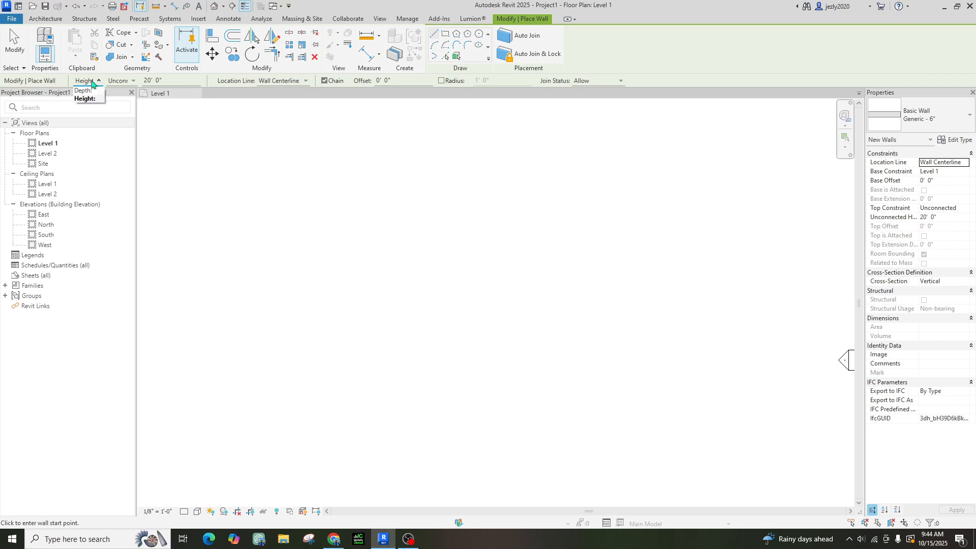
Set new walls to Height, Unconnected at 10', on Wall Centerline, and toggle Chain
{"action": "left_click", "coordinate": [92, 83]}
{"action": "left_click", "coordinate": [90, 99]}
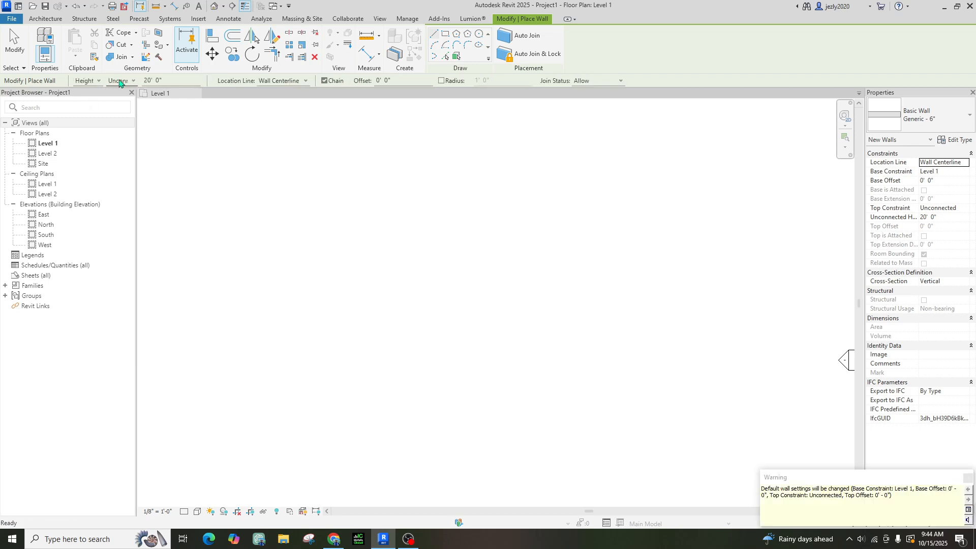
{"action": "left_click", "coordinate": [120, 82]}
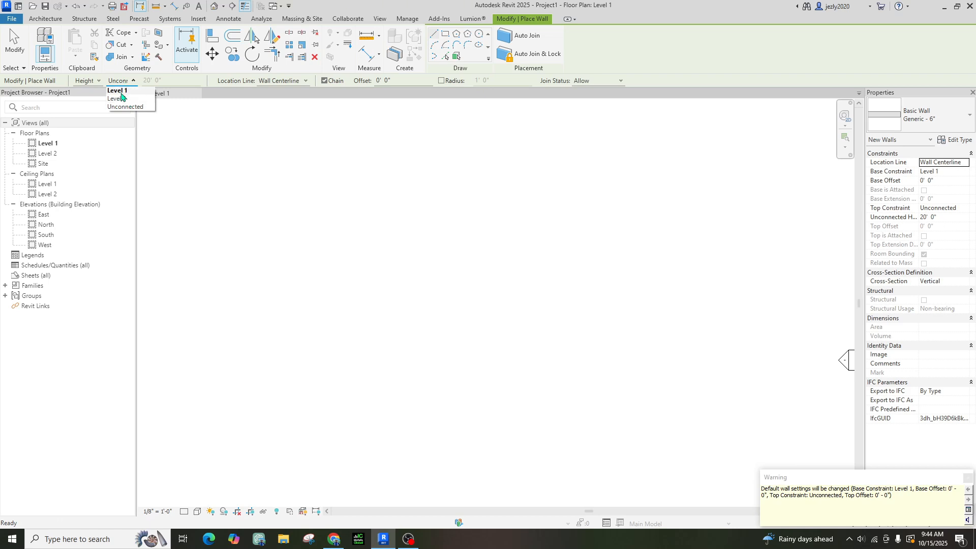
{"action": "left_click", "coordinate": [127, 81]}
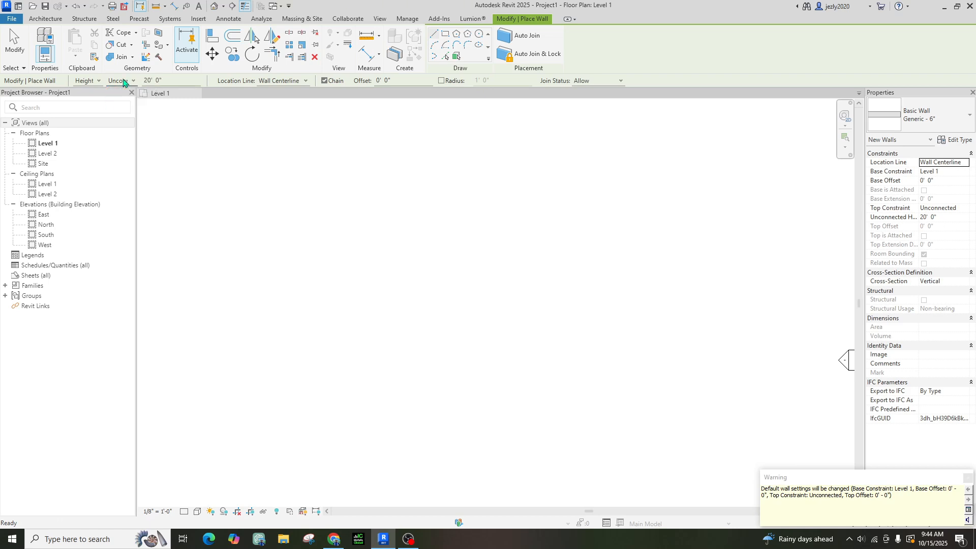
{"action": "left_click", "coordinate": [179, 81]}
{"action": "type", "text": "10'"}
{"action": "left_click", "coordinate": [272, 81]}
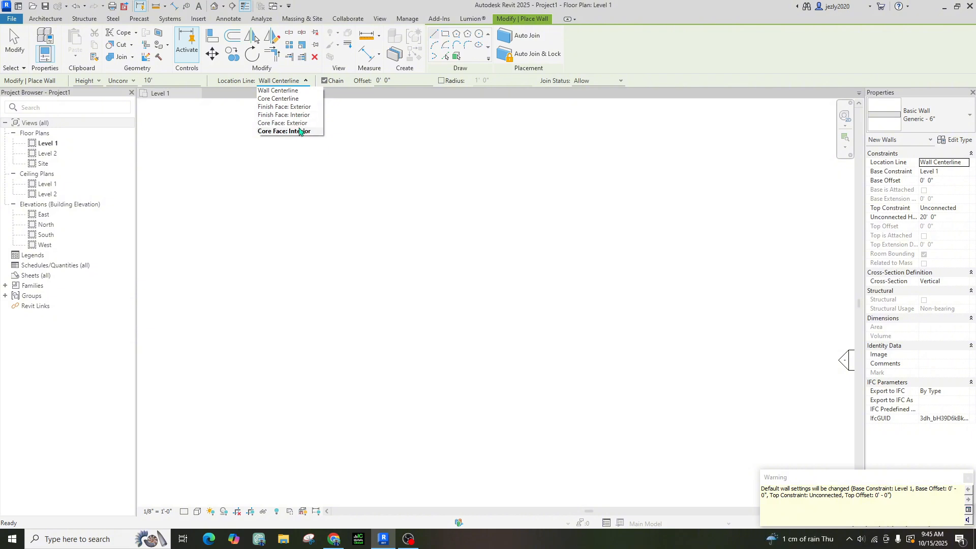
{"action": "left_click", "coordinate": [302, 85]}
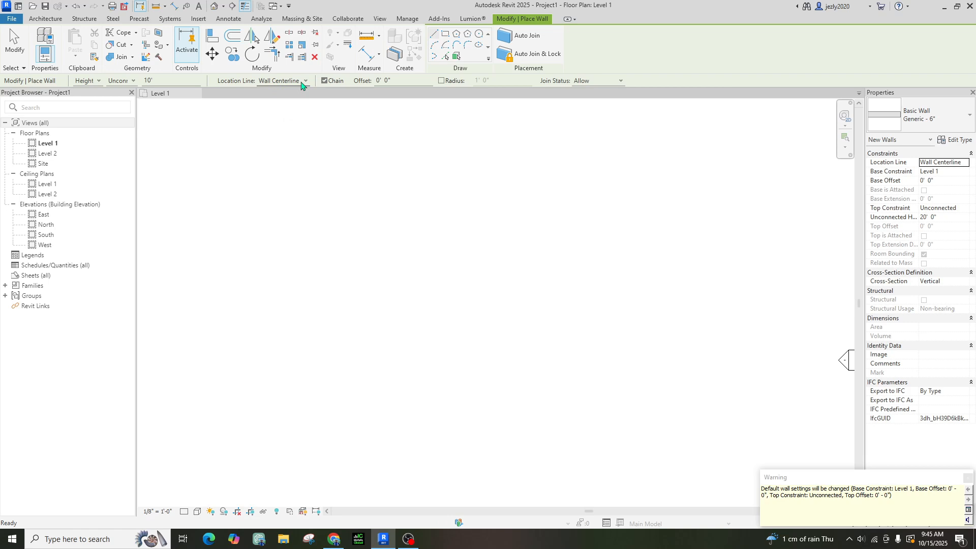
{"action": "left_click", "coordinate": [302, 86]}
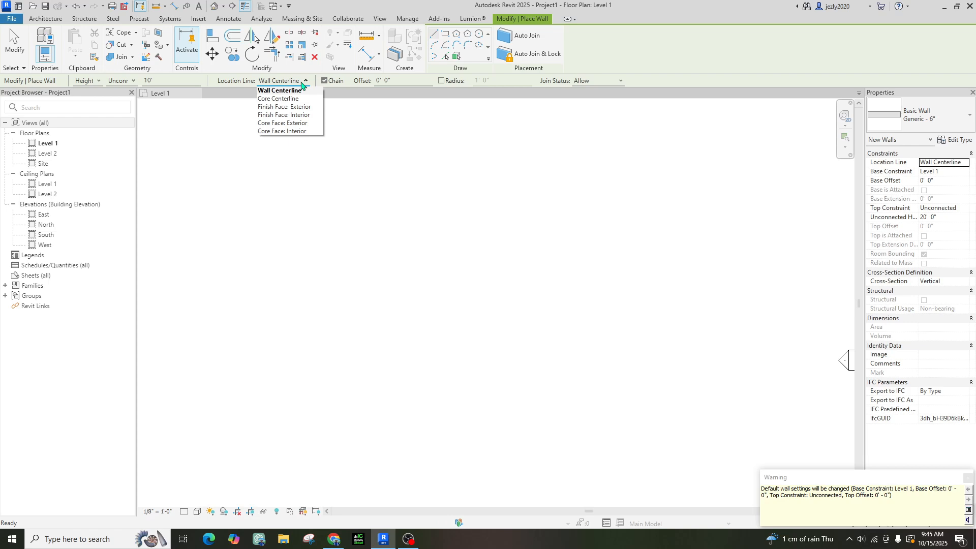
{"action": "left_click", "coordinate": [302, 84]}
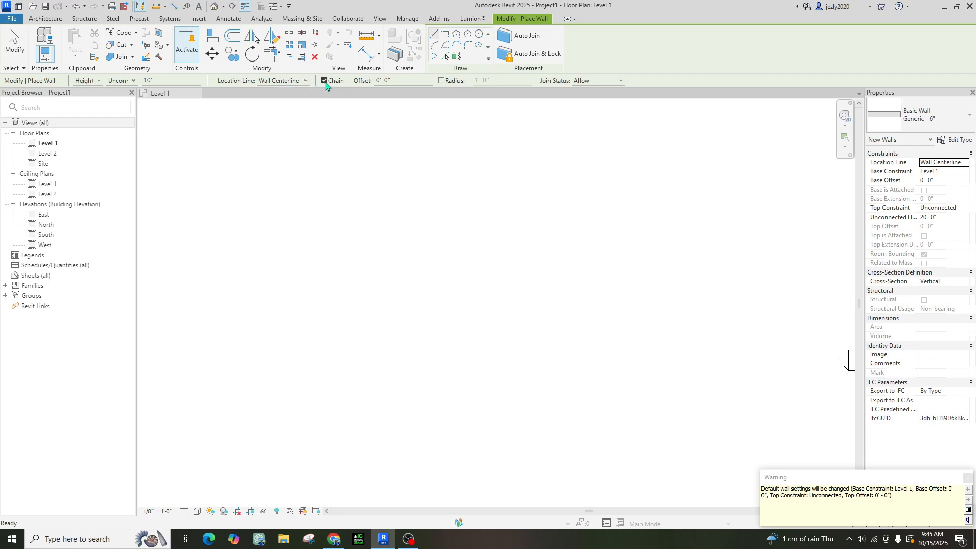
{"action": "left_click", "coordinate": [326, 83]}
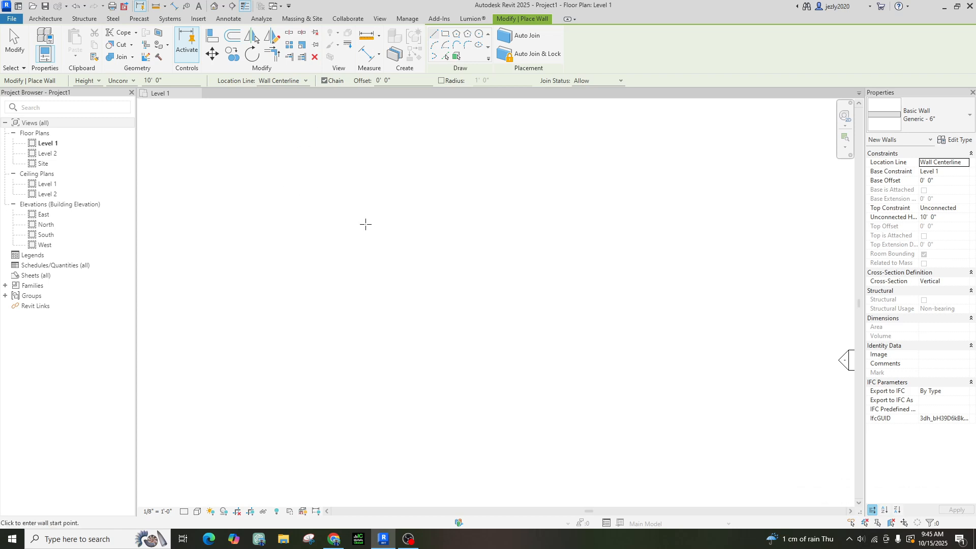
Draw the first closed rectangular wall enclosure, 23' wide, on Level 1
{"action": "left_click", "coordinate": [404, 224]}
{"action": "left_click", "coordinate": [520, 224]}
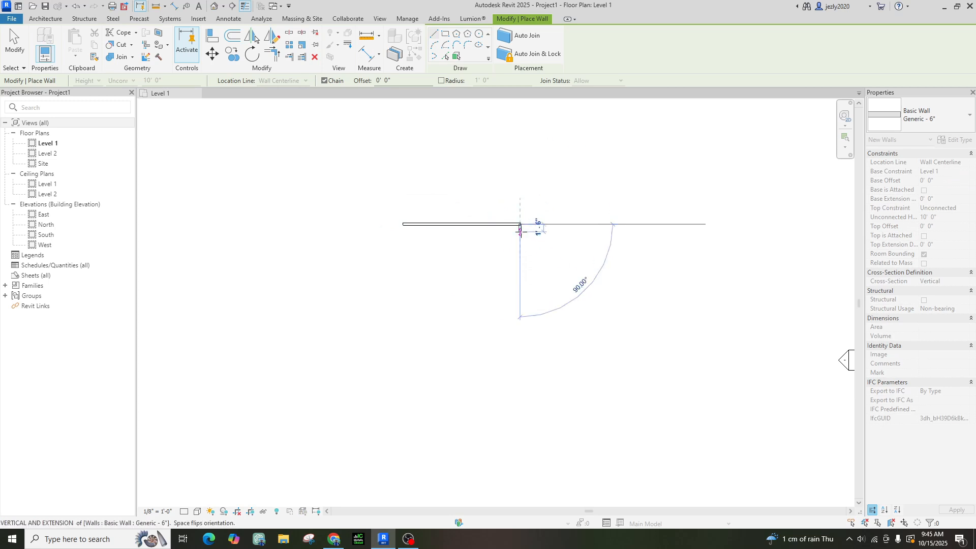
{"action": "left_click", "coordinate": [520, 321]}
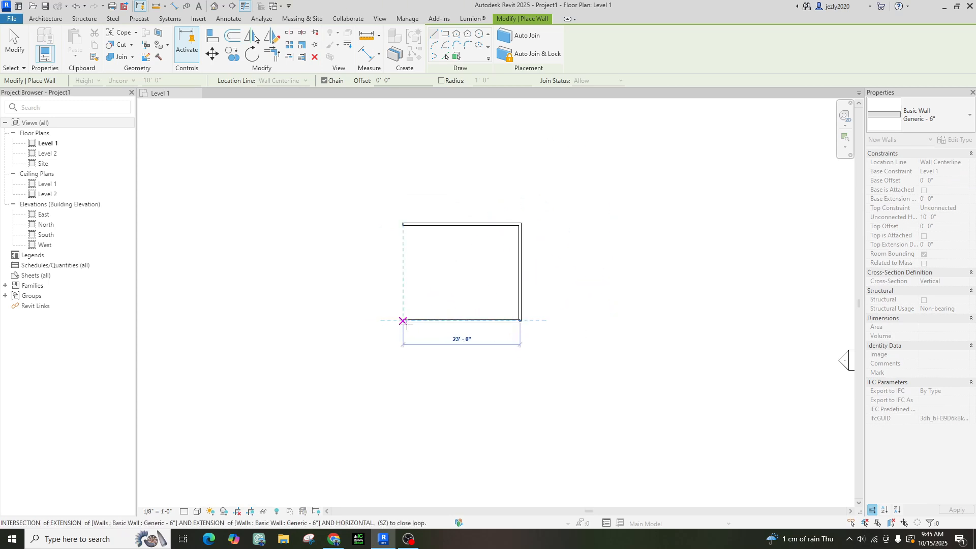
{"action": "left_click", "coordinate": [403, 320]}
{"action": "left_click", "coordinate": [404, 224]}
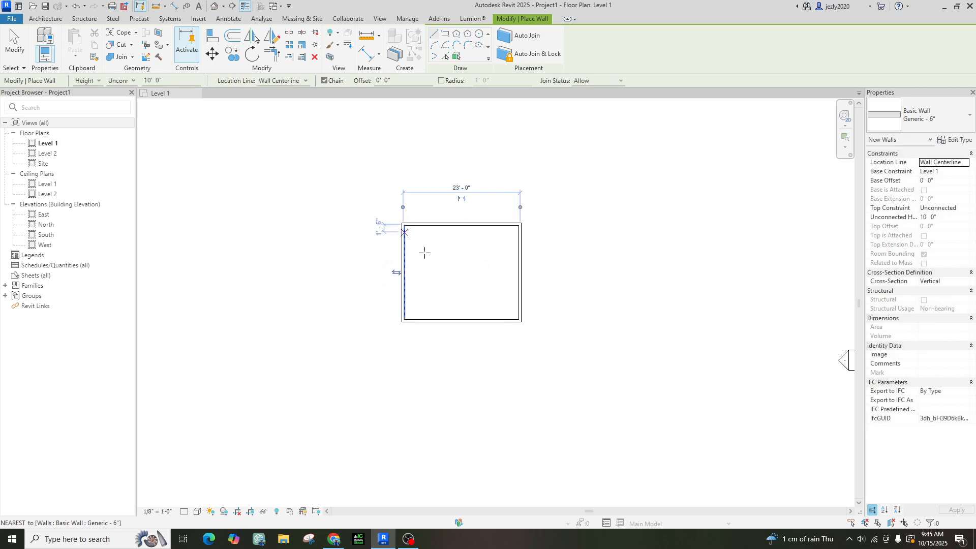
{"action": "key", "text": "Escape"}
With wall chaining off, draw an 18' x 18' square enclosure right of the first
{"action": "left_click", "coordinate": [324, 80]}
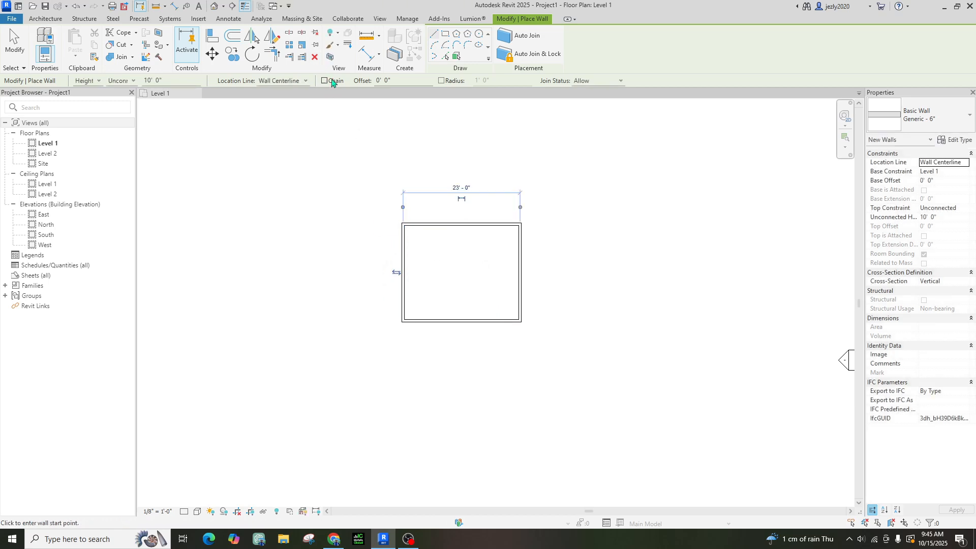
{"action": "left_click", "coordinate": [582, 191]}
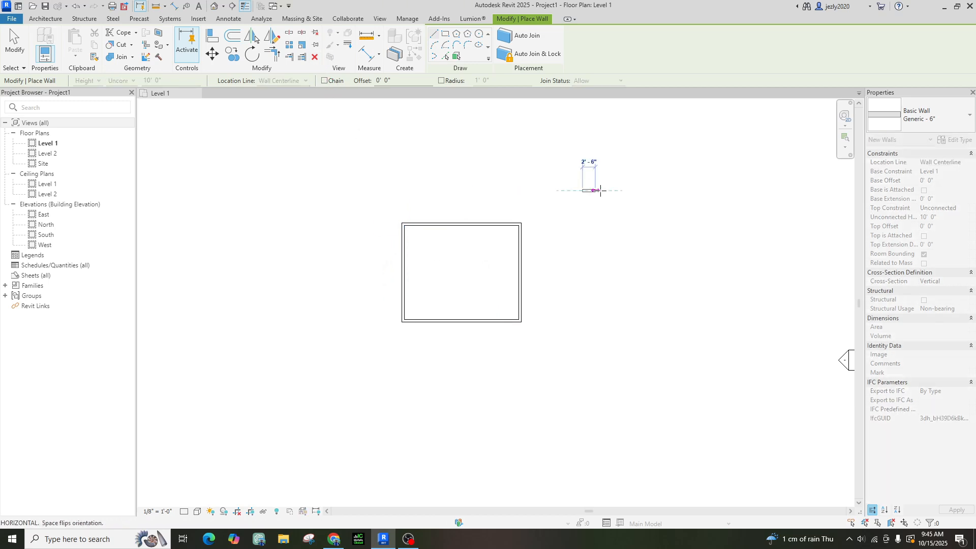
{"action": "left_click", "coordinate": [674, 190]}
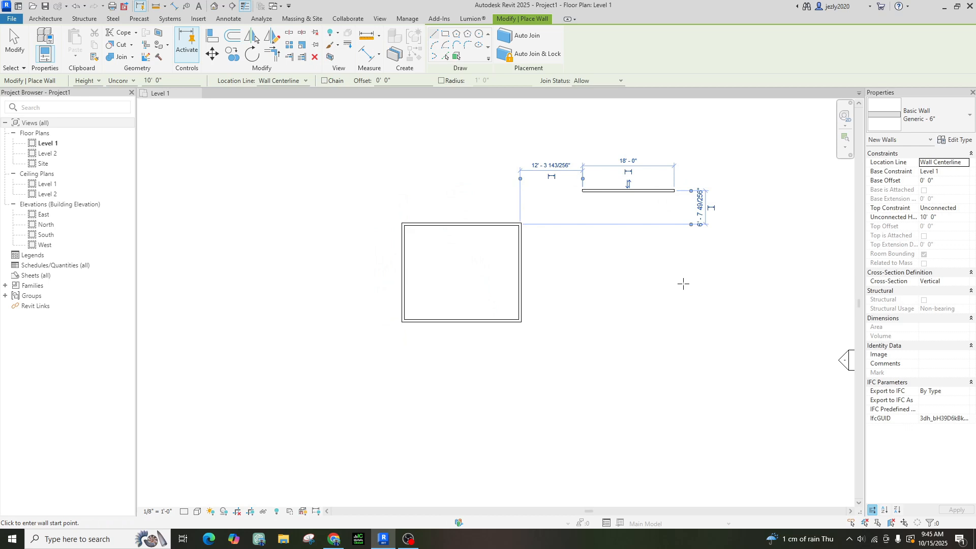
{"action": "left_click", "coordinate": [675, 191]}
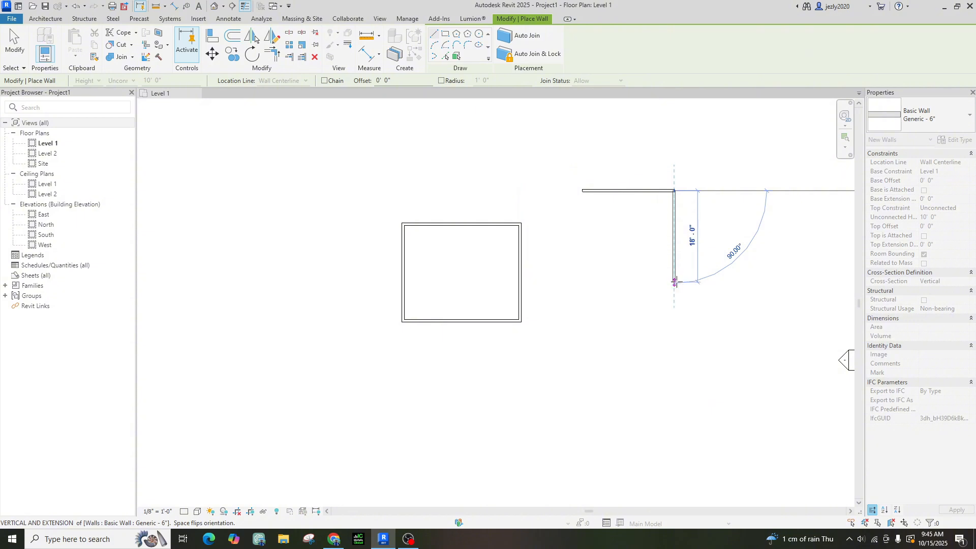
{"action": "left_click", "coordinate": [675, 282]}
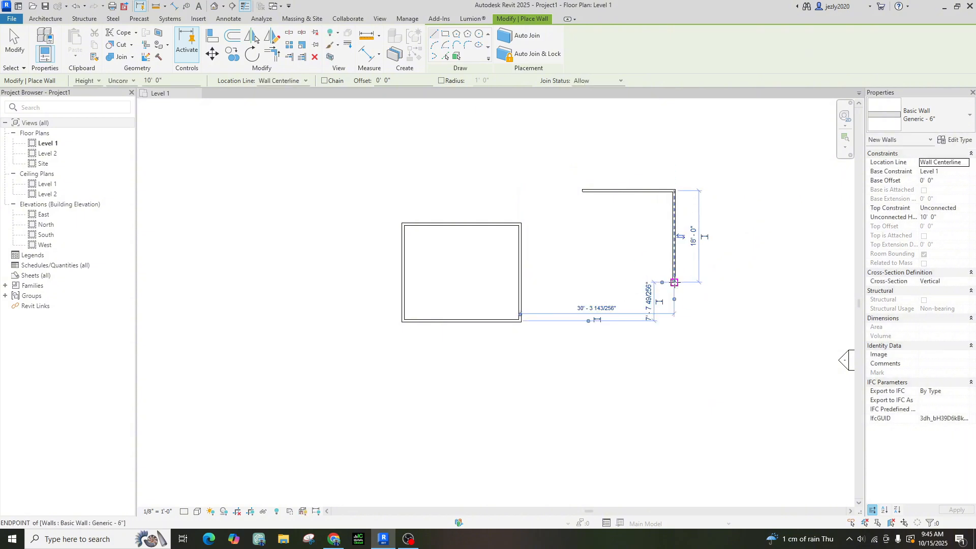
{"action": "left_click", "coordinate": [674, 282]}
{"action": "left_click", "coordinate": [584, 282]}
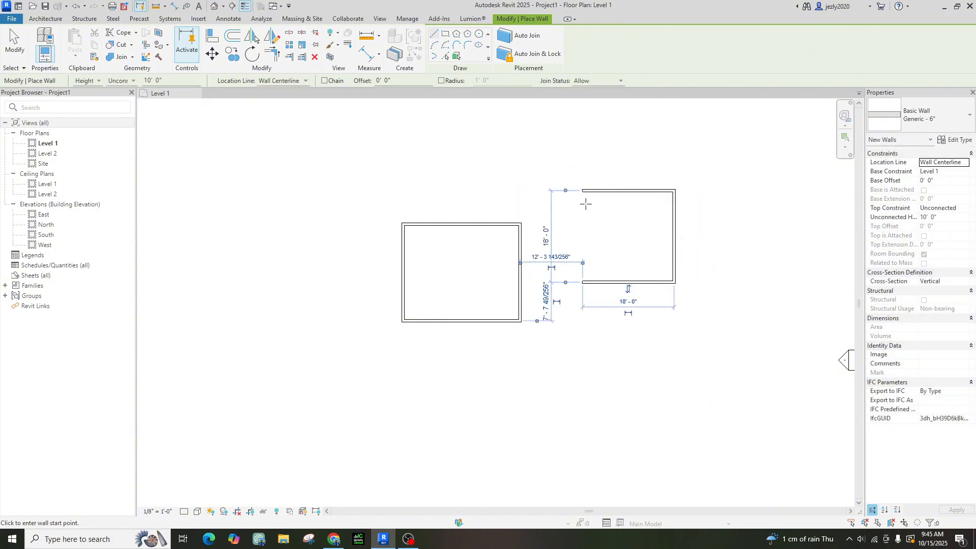
{"action": "left_click", "coordinate": [583, 191]}
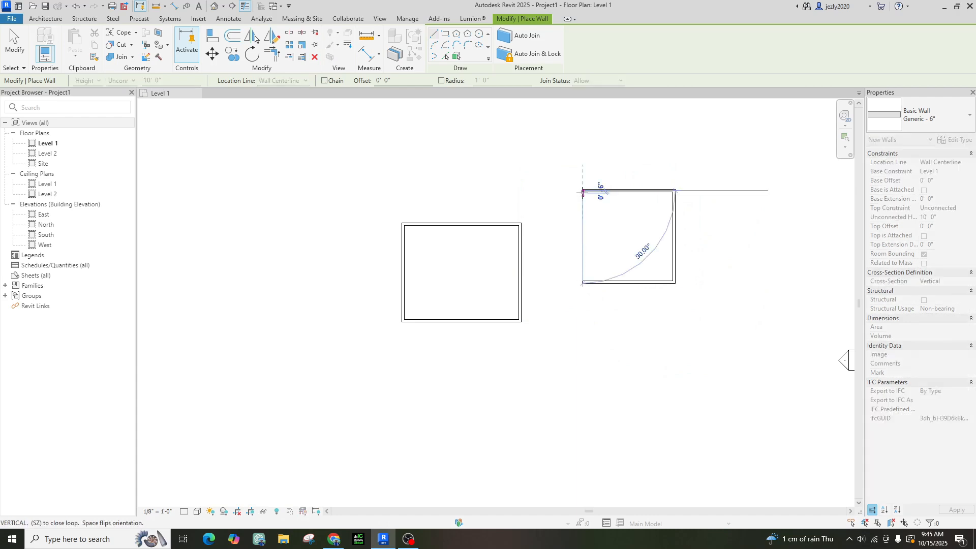
{"action": "left_click", "coordinate": [583, 282]}
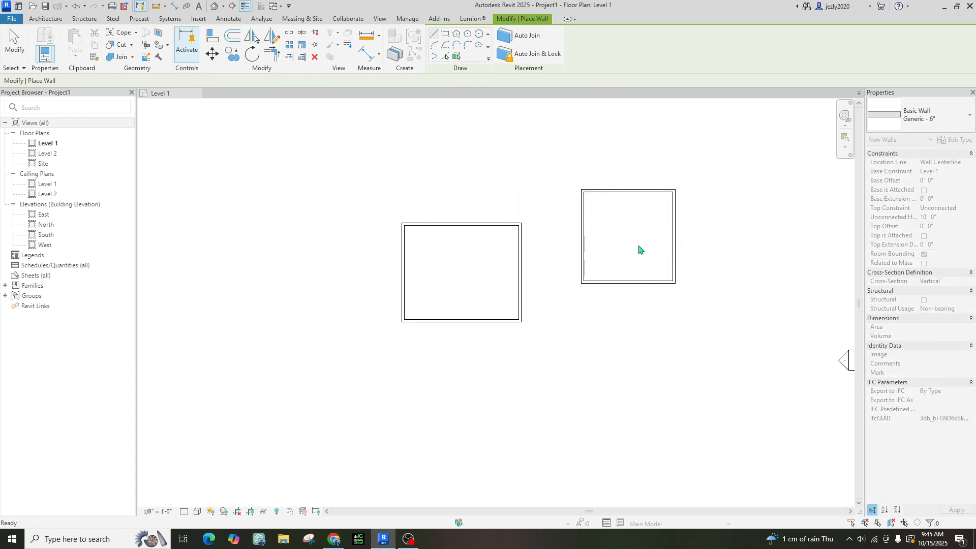
{"action": "key", "text": "Escape"}
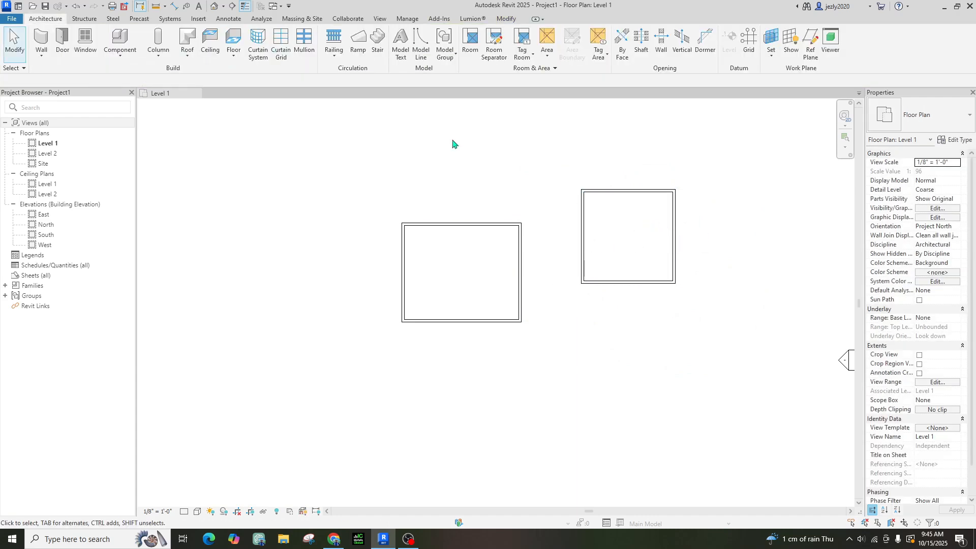
Restart Wall: Architectural, then bring up the Annotate ribbon's dimensioning tools
{"action": "left_click", "coordinate": [42, 53]}
{"action": "left_click", "coordinate": [66, 72]}
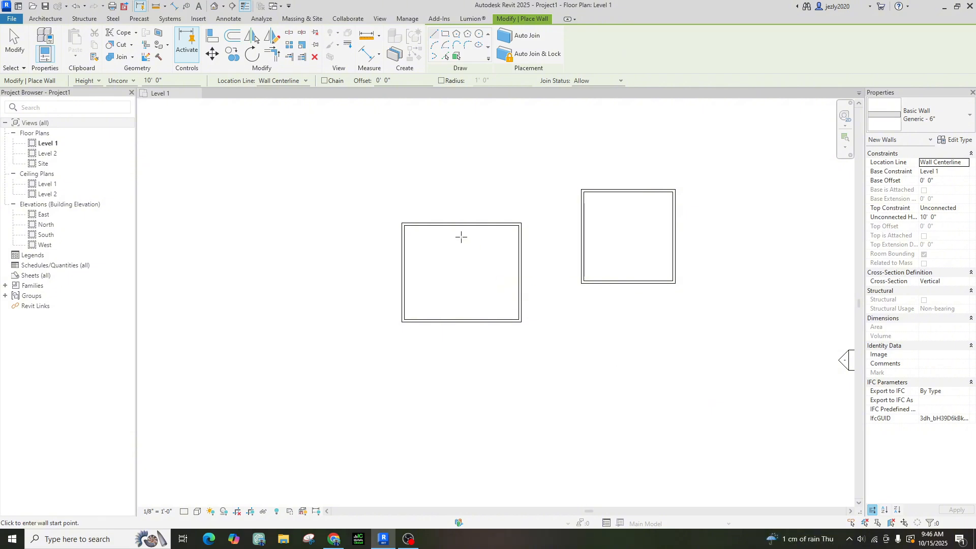
{"action": "left_click", "coordinate": [227, 19]}
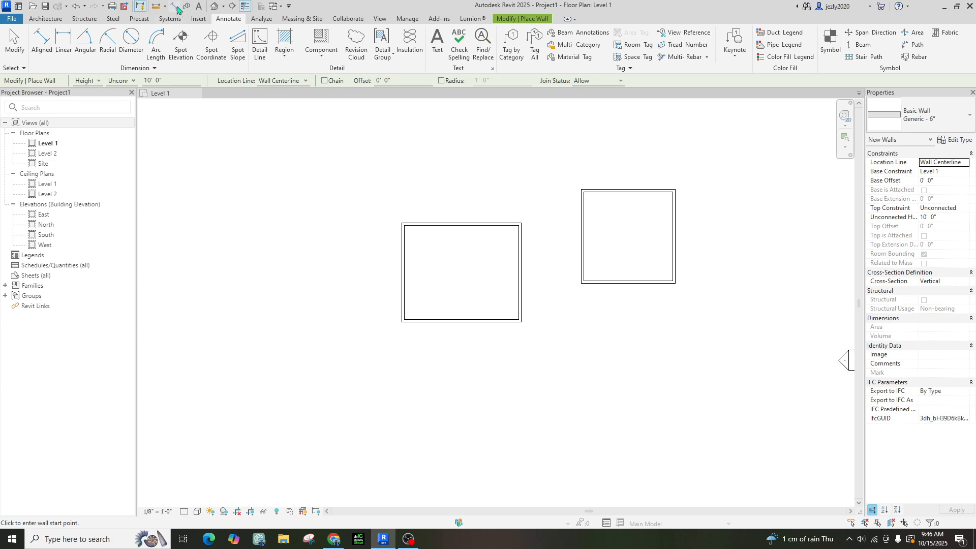
Dimension the left room between wall faces: 22' - 6" width and 18' - 6" depth
{"action": "left_click", "coordinate": [41, 43]}
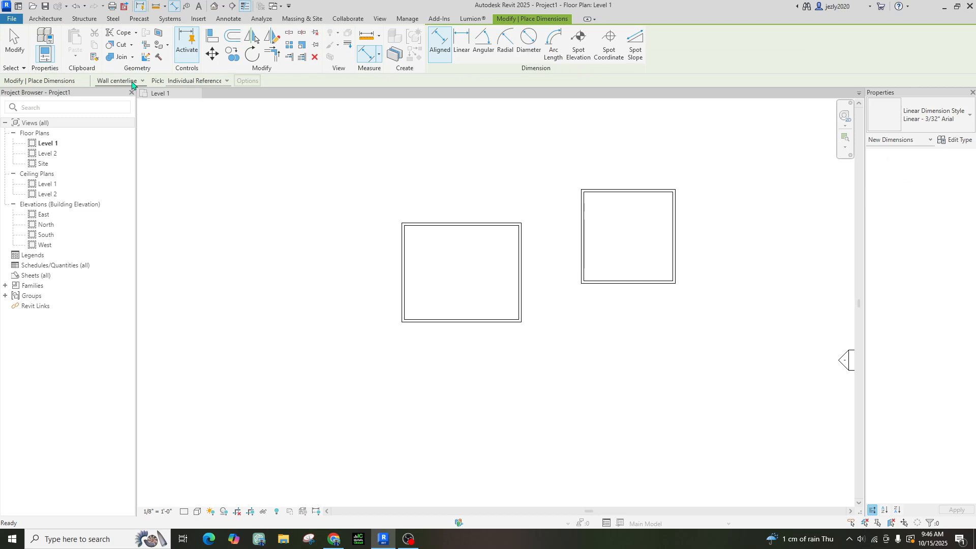
{"action": "left_click", "coordinate": [131, 82]}
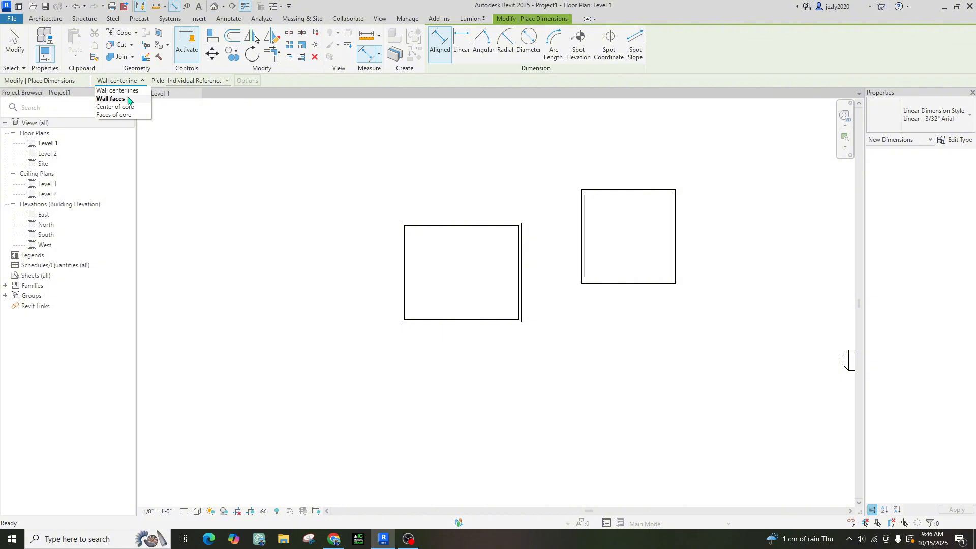
{"action": "left_click", "coordinate": [128, 100]}
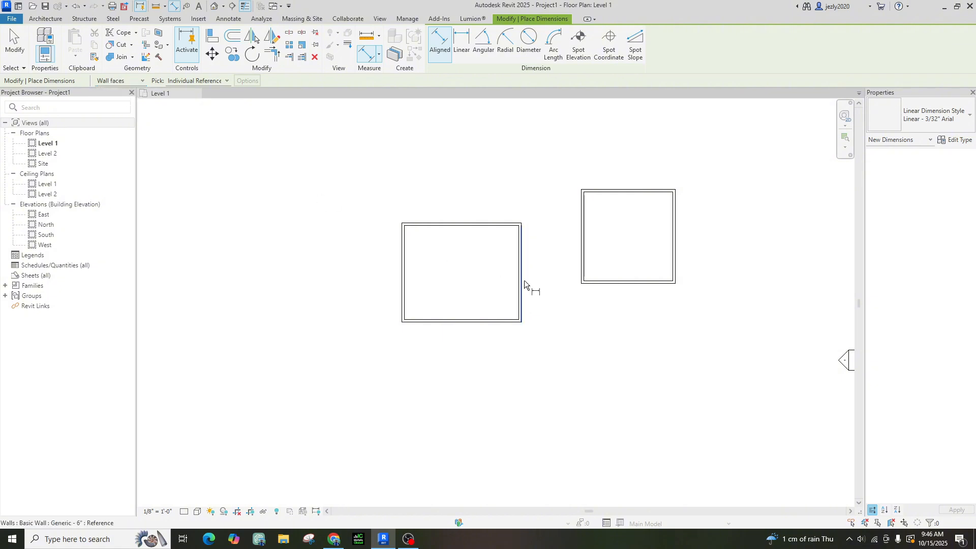
{"action": "scroll", "coordinate": [442, 257], "scroll_direction": "up", "scroll_amount": 3}
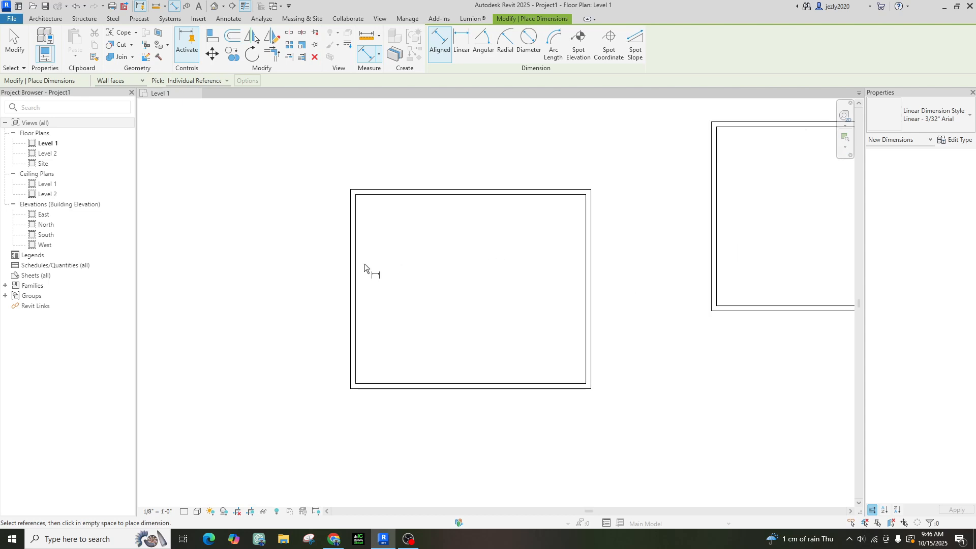
{"action": "left_click", "coordinate": [358, 254]}
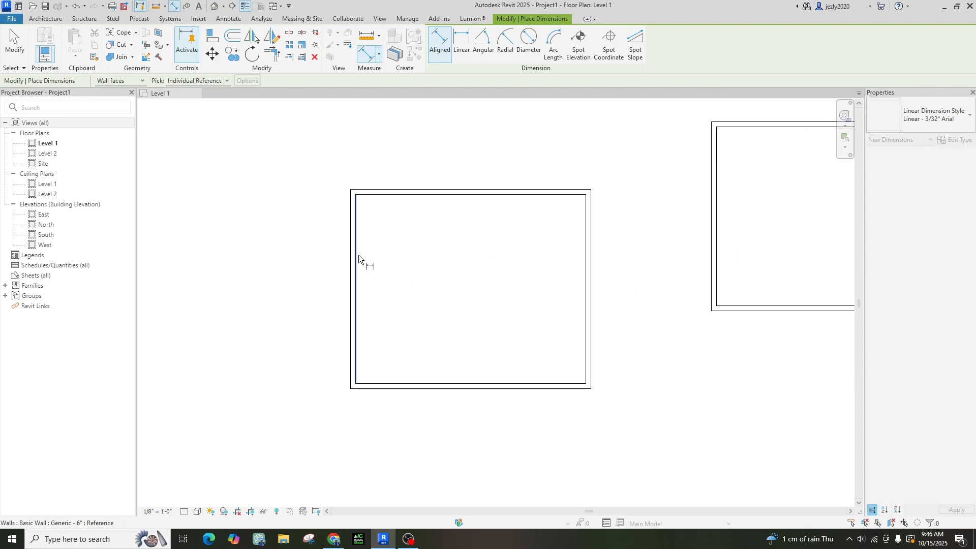
{"action": "left_click", "coordinate": [585, 251]}
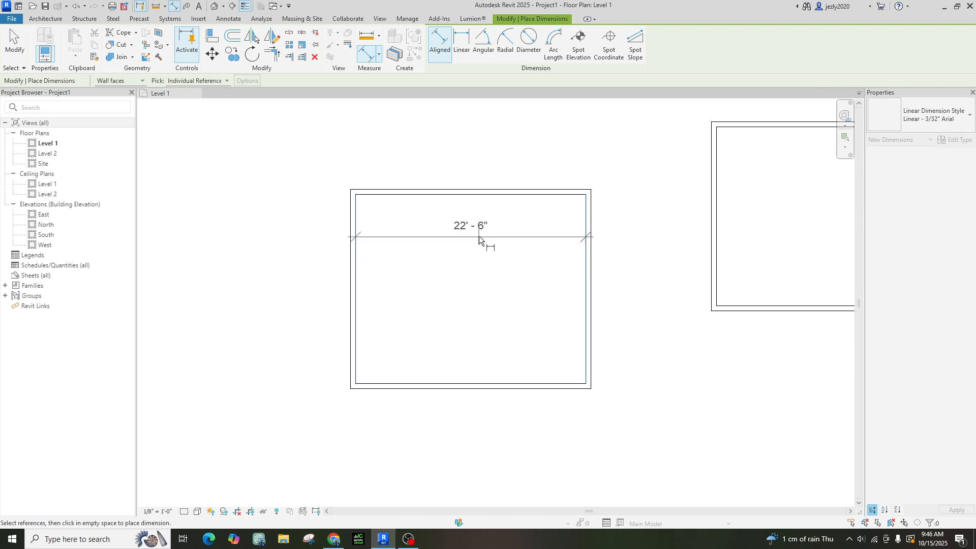
{"action": "left_click", "coordinate": [478, 236]}
{"action": "left_click", "coordinate": [392, 384]}
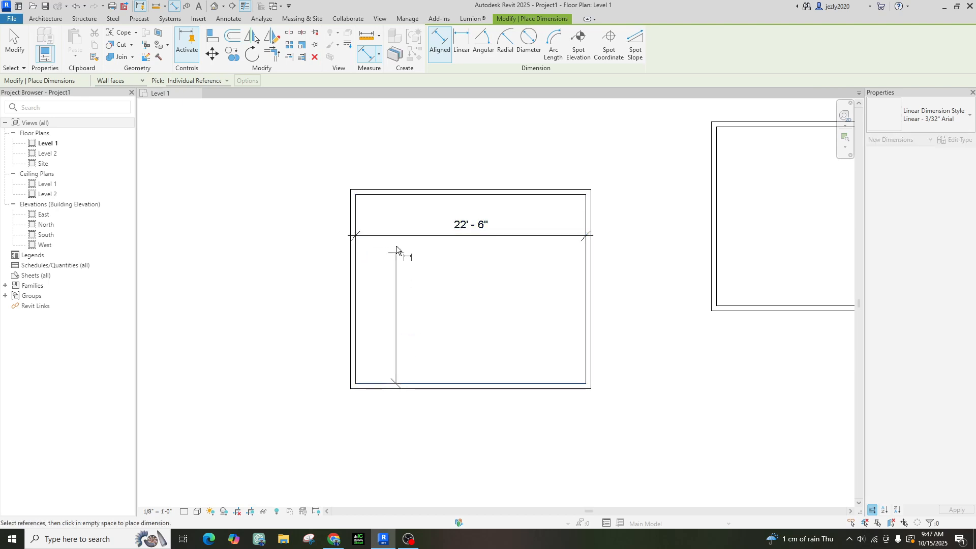
{"action": "left_click", "coordinate": [401, 194]}
{"action": "left_click", "coordinate": [411, 254]}
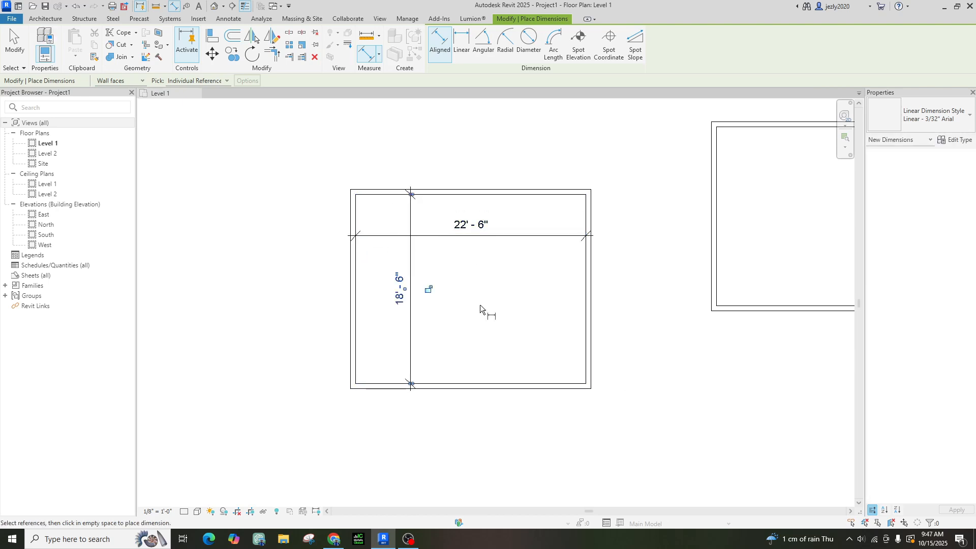
Dimension the right room's 17' - 6" width and 17' - 6" depth
{"action": "middle_click_drag", "start_coordinate": [708, 294], "coordinate": [546, 383]}
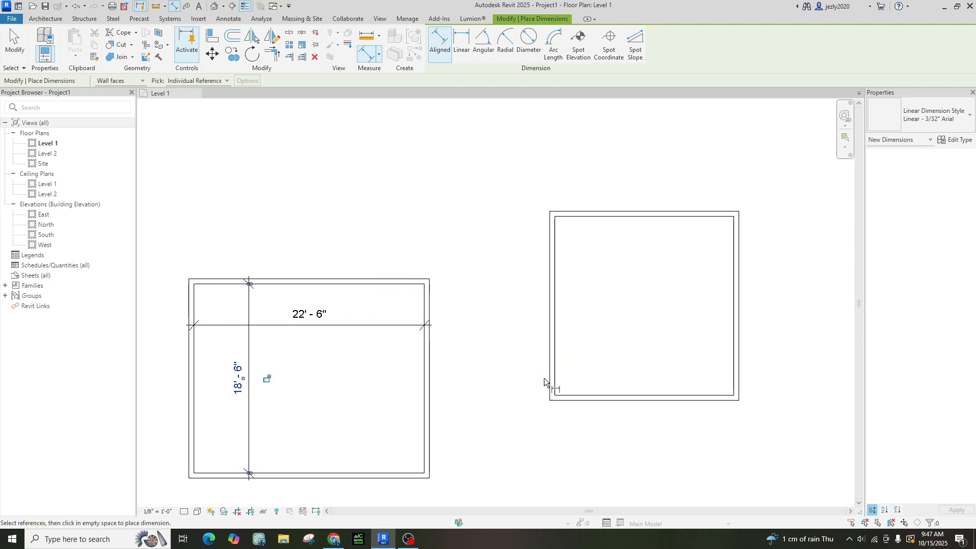
{"action": "left_click", "coordinate": [554, 341]}
{"action": "left_click", "coordinate": [732, 340]}
{"action": "left_click", "coordinate": [714, 310]}
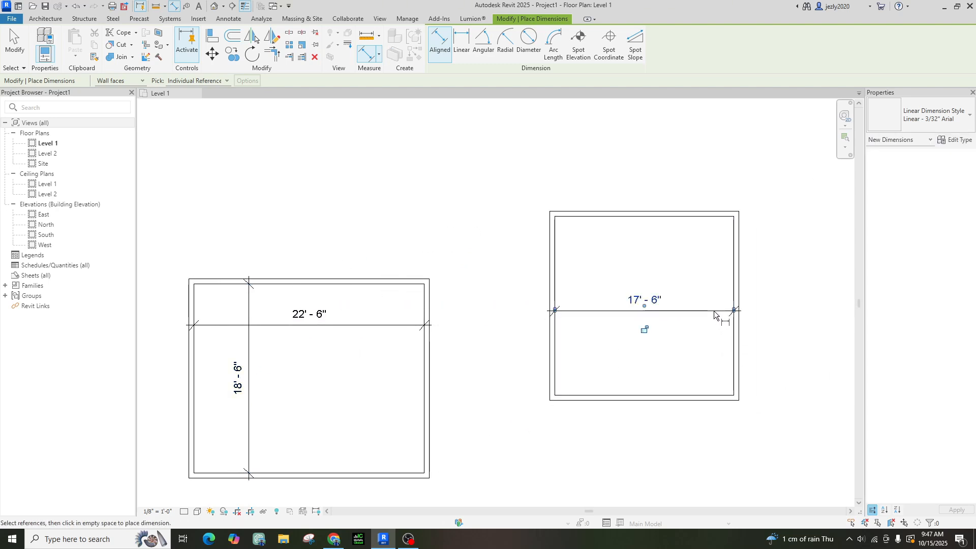
{"action": "left_click", "coordinate": [598, 397]}
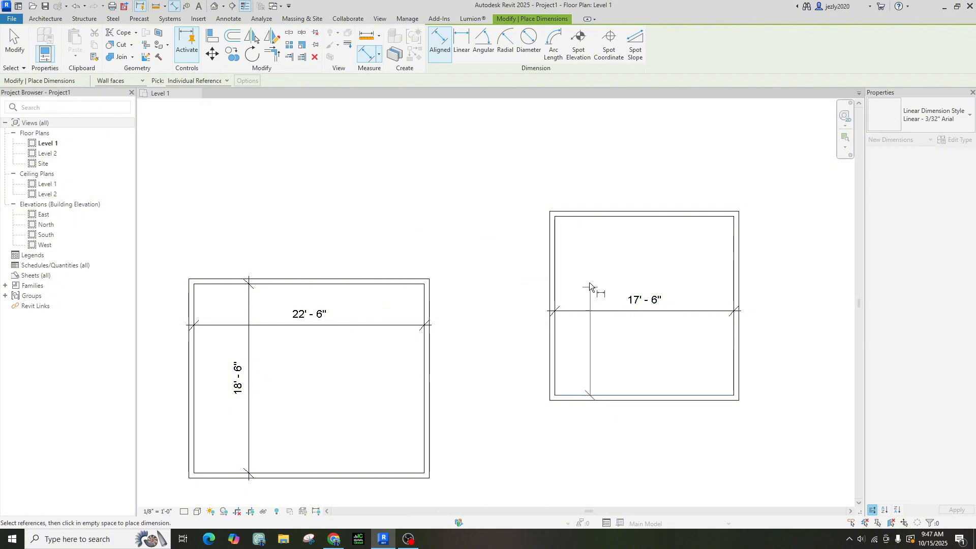
{"action": "left_click", "coordinate": [588, 218]}
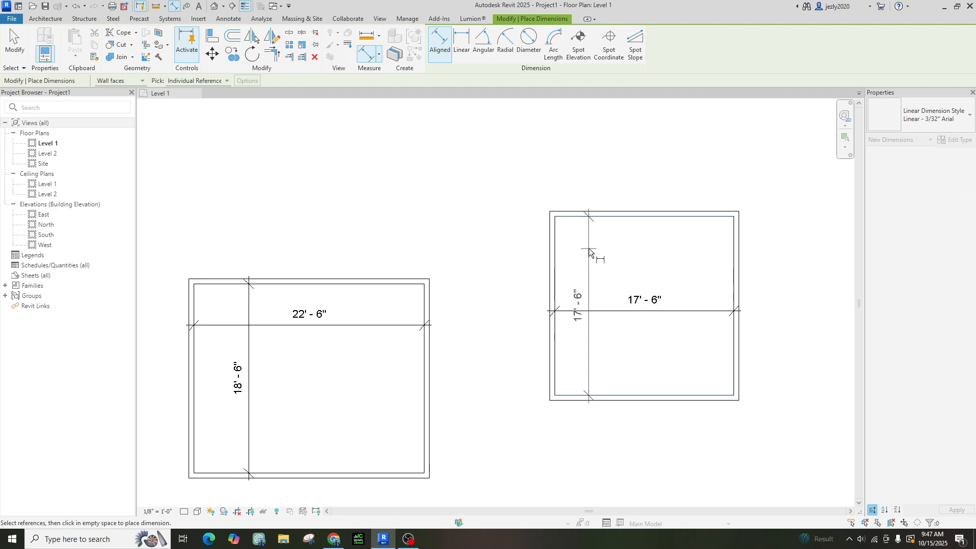
{"action": "left_click", "coordinate": [586, 168]}
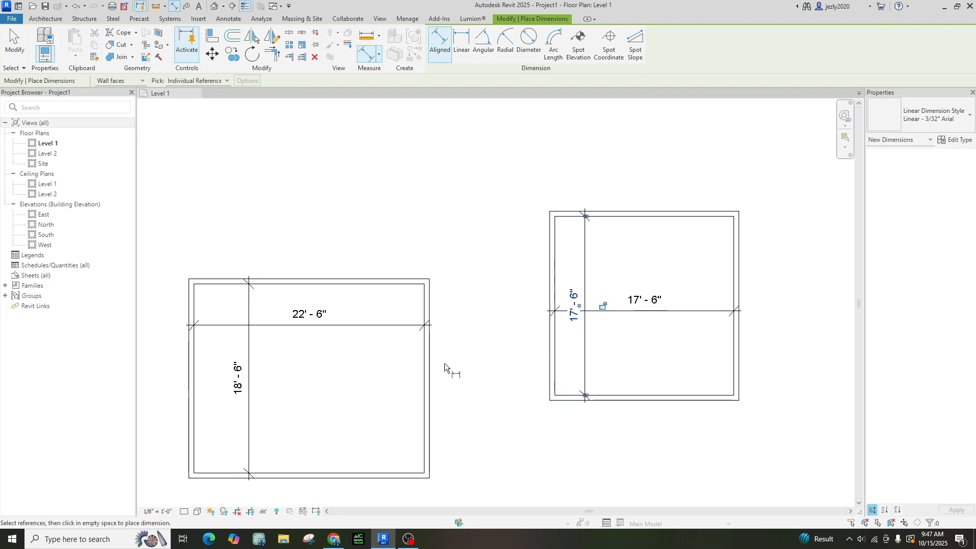
{"action": "key", "text": "Escape"}
{"action": "key", "text": "Escape"}
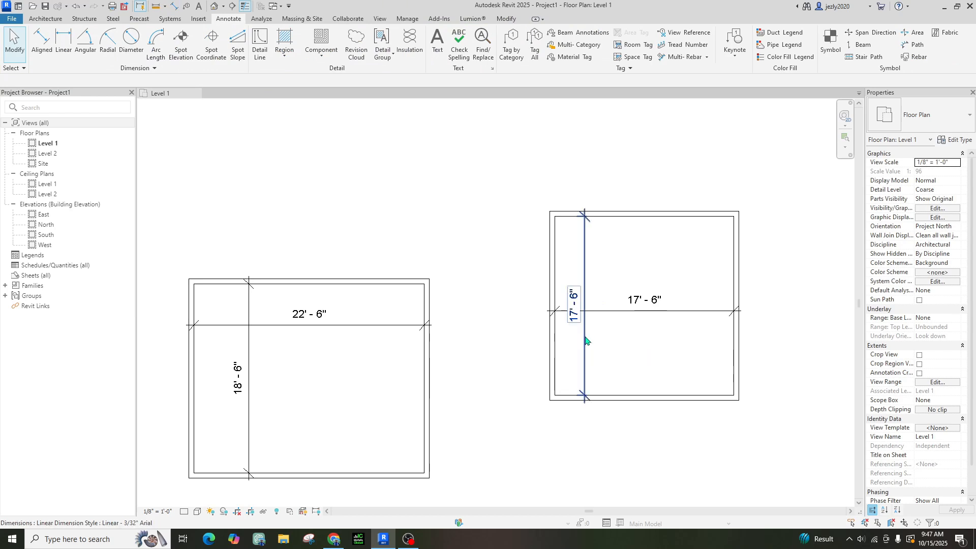
Move the right room's 17' - 6" dimensions outside: depth to the left, width above
{"action": "left_click_drag", "start_coordinate": [584, 339], "coordinate": [526, 339]}
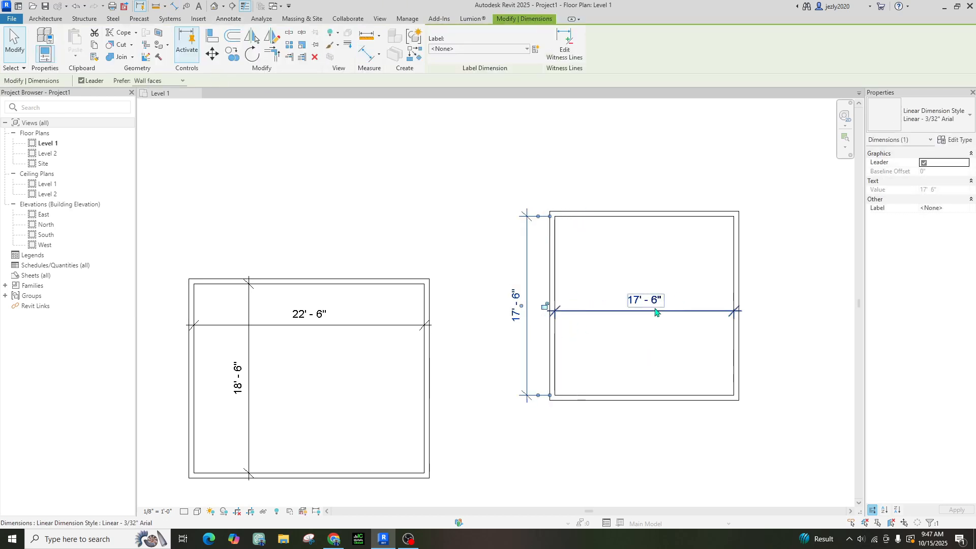
{"action": "mouse_move", "coordinate": [648, 311]}
{"action": "left_mouse_down"}
{"action": "mouse_move", "coordinate": [650, 145]}
{"action": "mouse_move", "coordinate": [651, 189]}
{"action": "left_mouse_up"}
{"action": "left_click", "coordinate": [588, 258]}
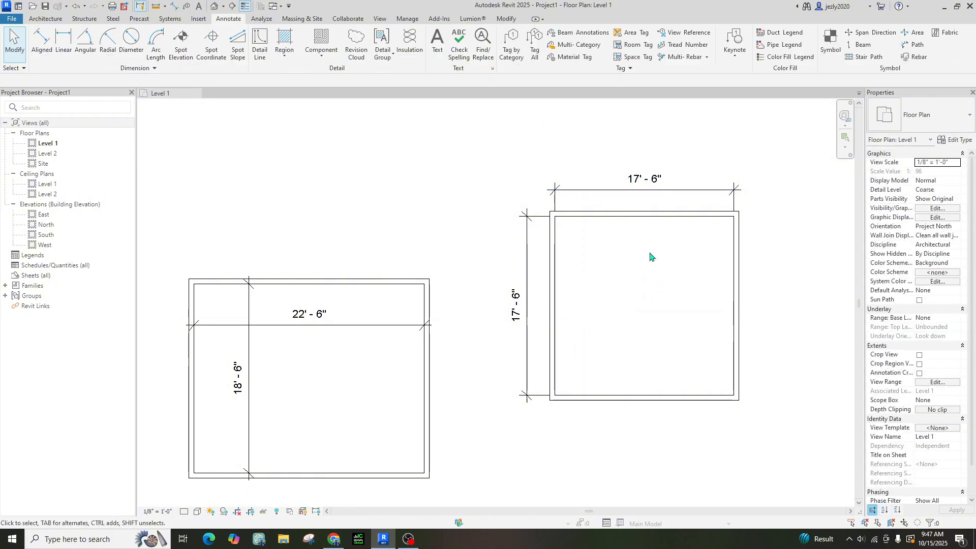
Move the left room's 22' - 6" width above it and 18' - 6" depth to its left
{"action": "left_click", "coordinate": [286, 326]}
{"action": "left_click_drag", "start_coordinate": [284, 283], "coordinate": [283, 191]}
{"action": "key", "text": "Escape"}
{"action": "left_click_drag", "start_coordinate": [251, 408], "coordinate": [166, 408]}
{"action": "middle_click_drag", "start_coordinate": [265, 370], "coordinate": [365, 336]}
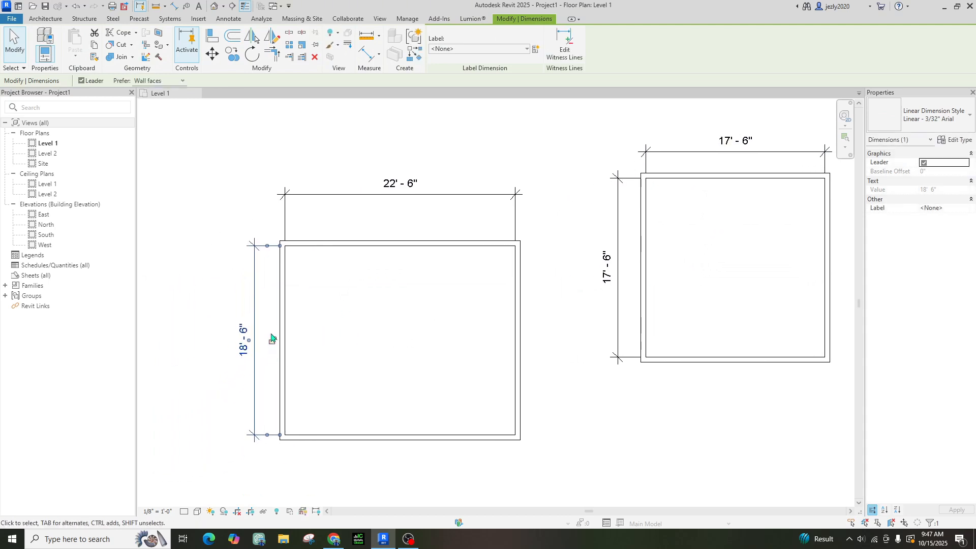
{"action": "left_click", "coordinate": [227, 394]}
{"action": "left_click", "coordinate": [252, 365]}
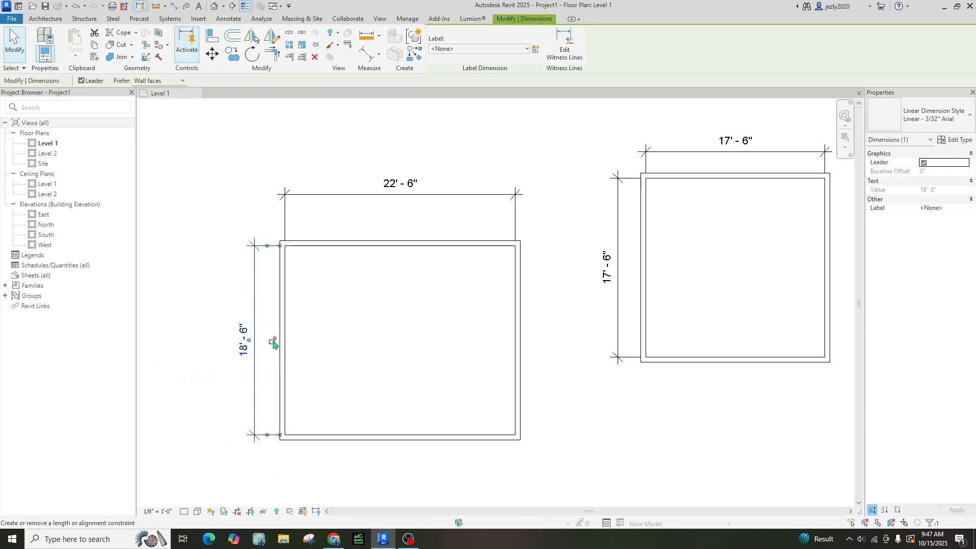
Try selecting and dragging the left room's top and right walls, leaving them in place
{"action": "left_click", "coordinate": [355, 311]}
{"action": "left_click", "coordinate": [356, 244]}
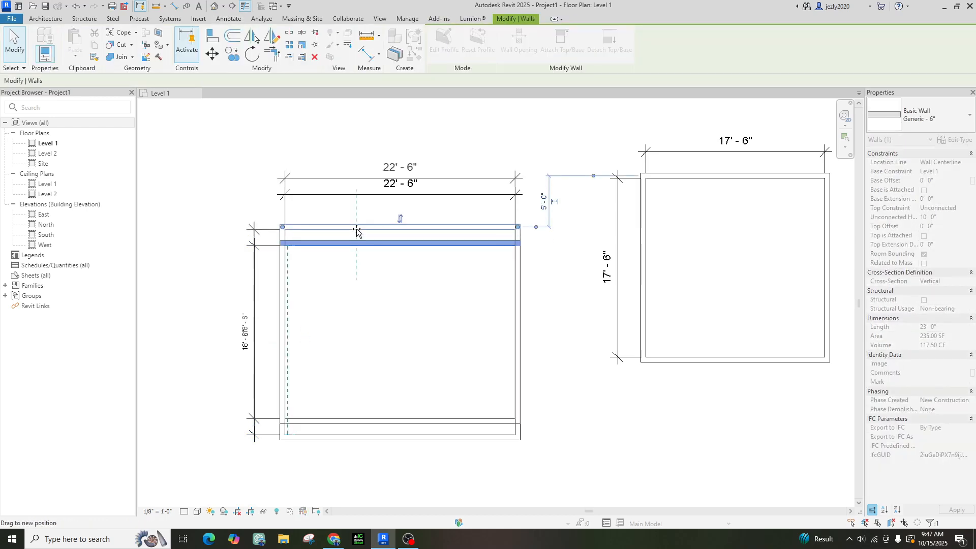
{"action": "left_click_drag", "start_coordinate": [356, 243], "coordinate": [357, 223]}
{"action": "left_click", "coordinate": [381, 334]}
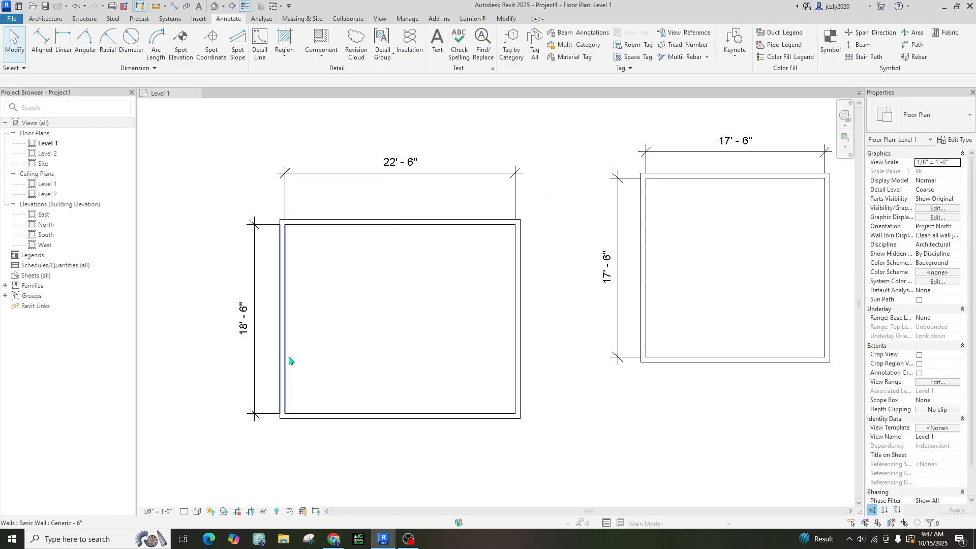
{"action": "left_click", "coordinate": [518, 279]}
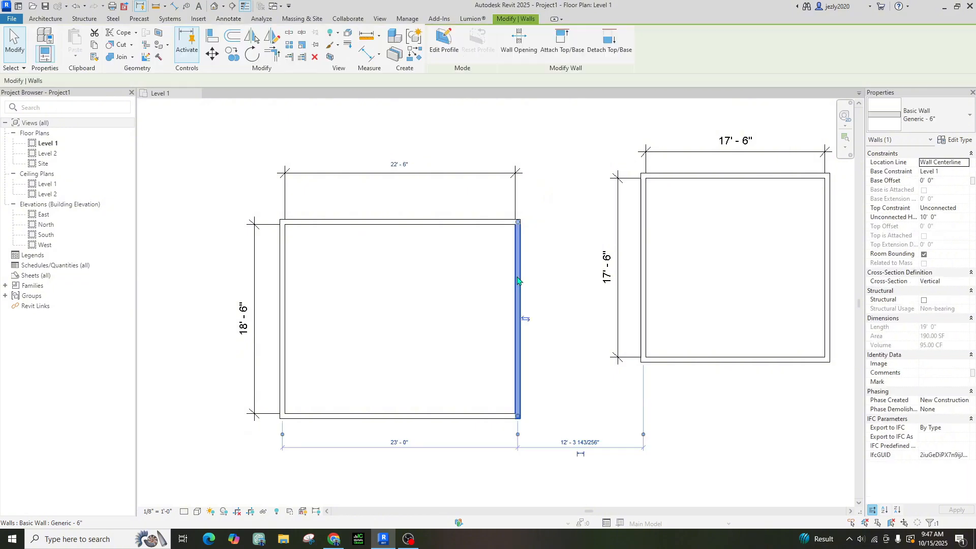
{"action": "left_click", "coordinate": [401, 222]}
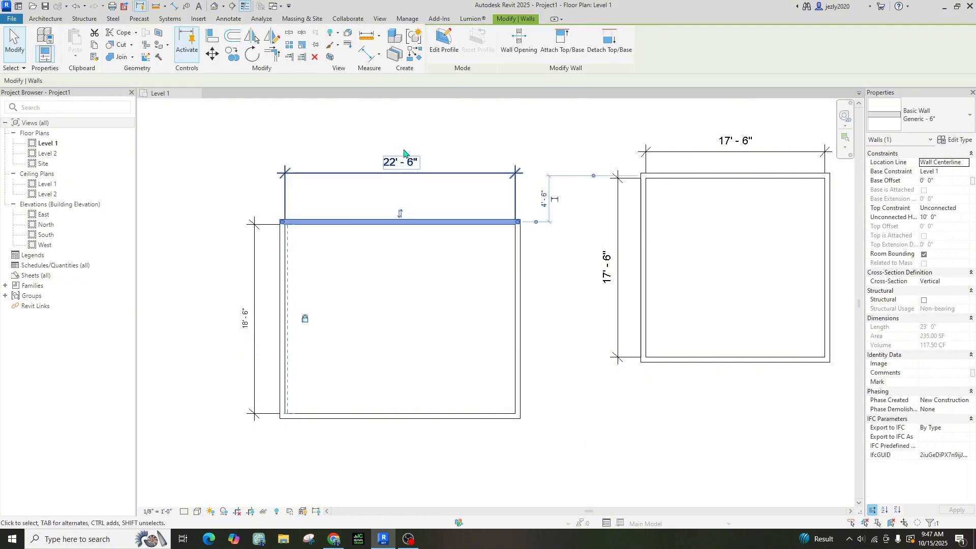
{"action": "left_click", "coordinate": [401, 170]}
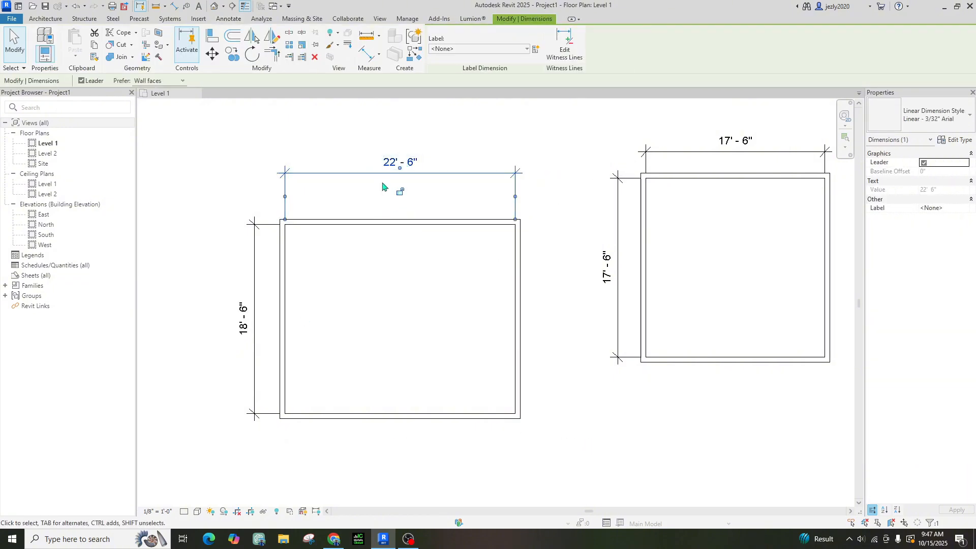
{"action": "left_click_drag", "start_coordinate": [518, 279], "coordinate": [514, 301]}
{"action": "left_click", "coordinate": [383, 253]}
{"action": "mouse_move", "coordinate": [388, 222]}
{"action": "left_mouse_down"}
{"action": "mouse_move", "coordinate": [373, 208]}
{"action": "mouse_move", "coordinate": [372, 227]}
{"action": "left_mouse_up"}
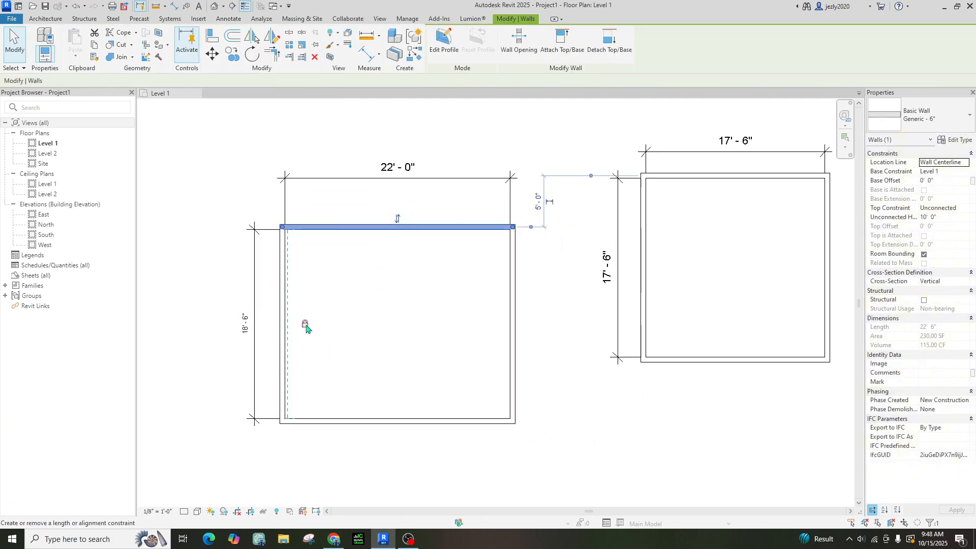
{"action": "left_click", "coordinate": [442, 352]}
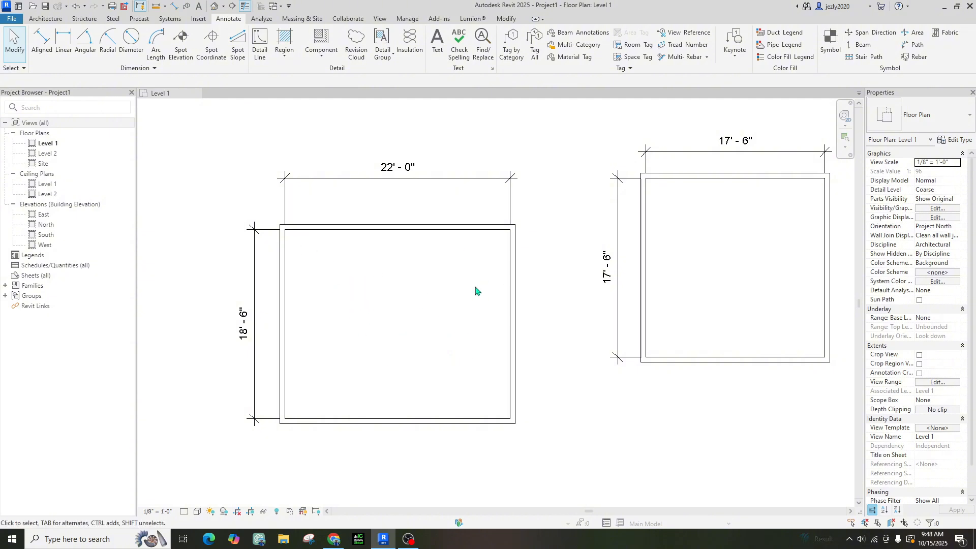
Widen the left room to 24' by moving its right wall
{"action": "left_click", "coordinate": [516, 325]}
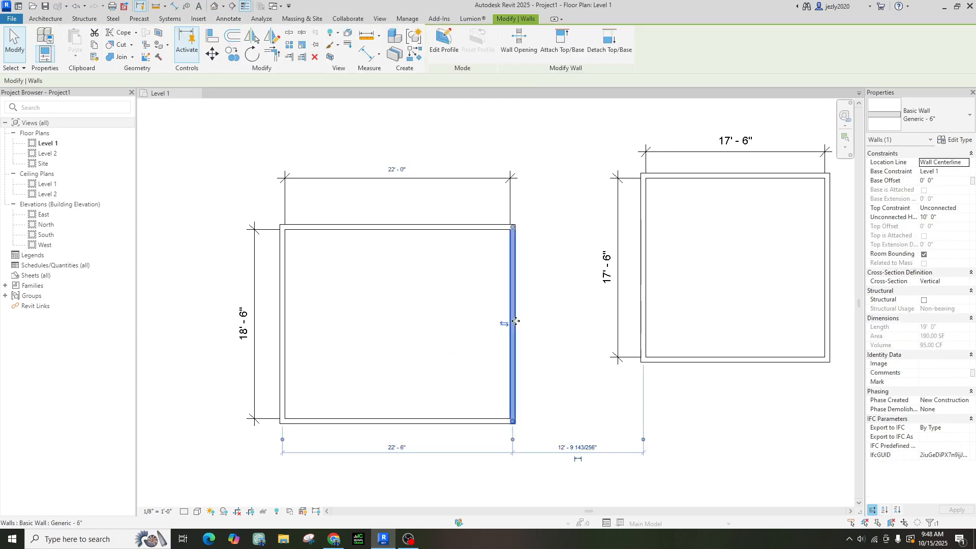
{"action": "left_click", "coordinate": [396, 171]}
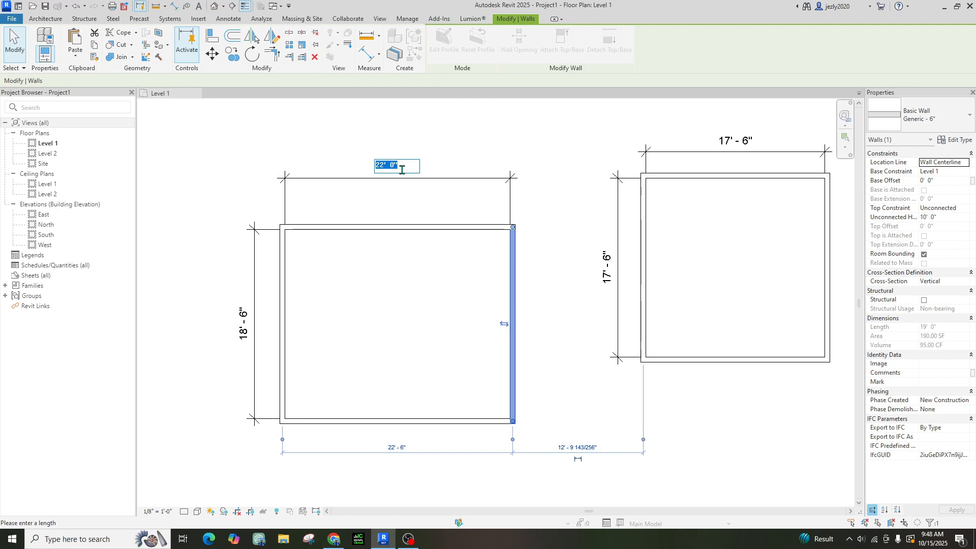
{"action": "type", "text": "24"}
{"action": "key", "text": "Return"}
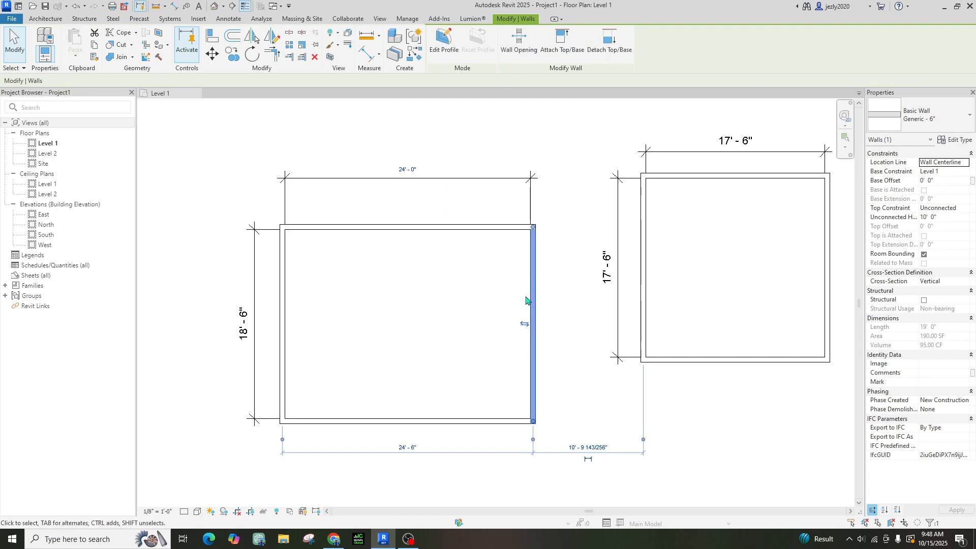
{"action": "key", "text": "Escape"}
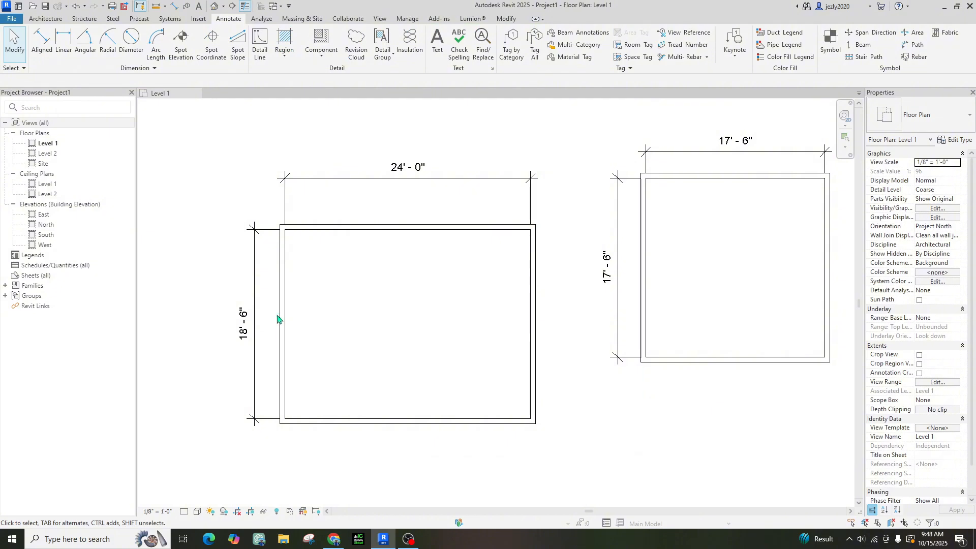
Widen the left room to 26' by moving its left wall
{"action": "left_click", "coordinate": [283, 323]}
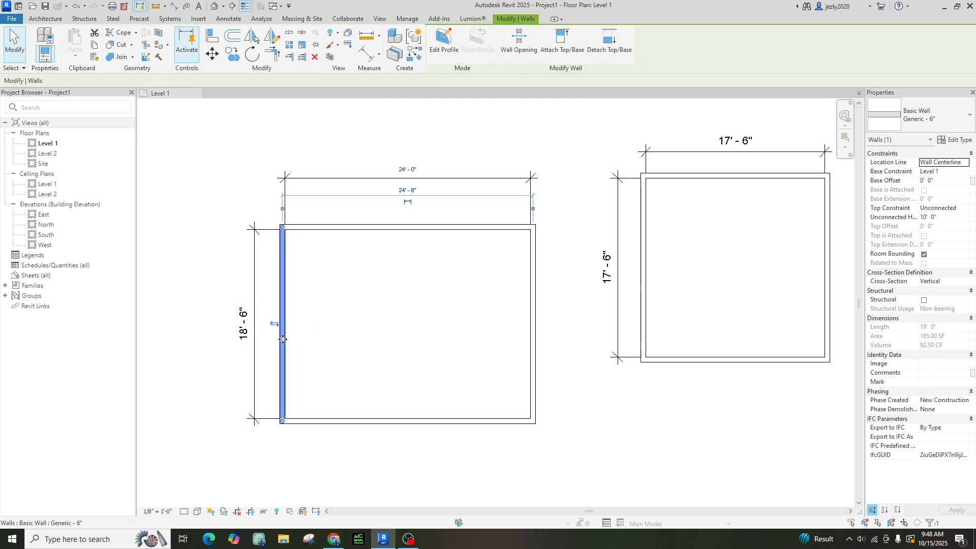
{"action": "left_click", "coordinate": [407, 169]}
{"action": "type", "text": "2"}
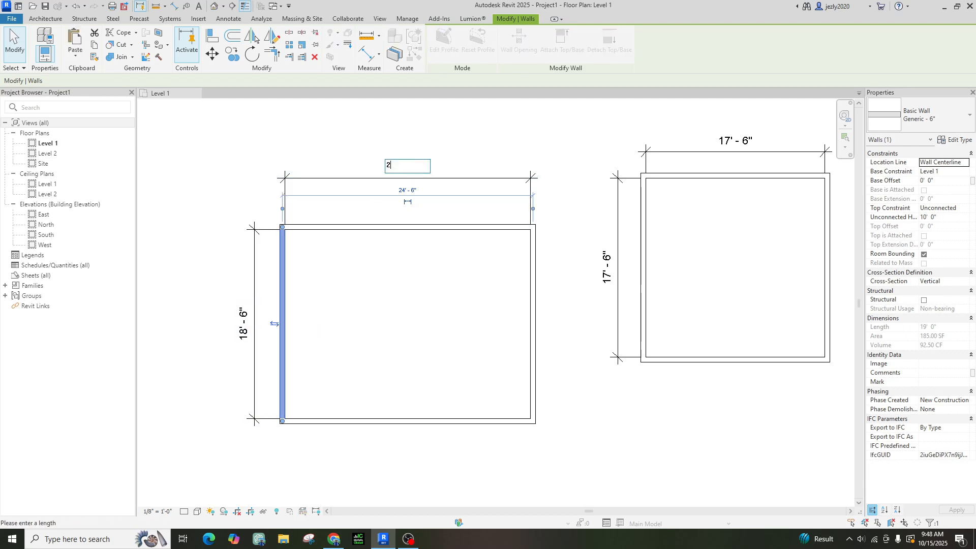
{"action": "type", "text": "6'"}
{"action": "key", "text": "Return"}
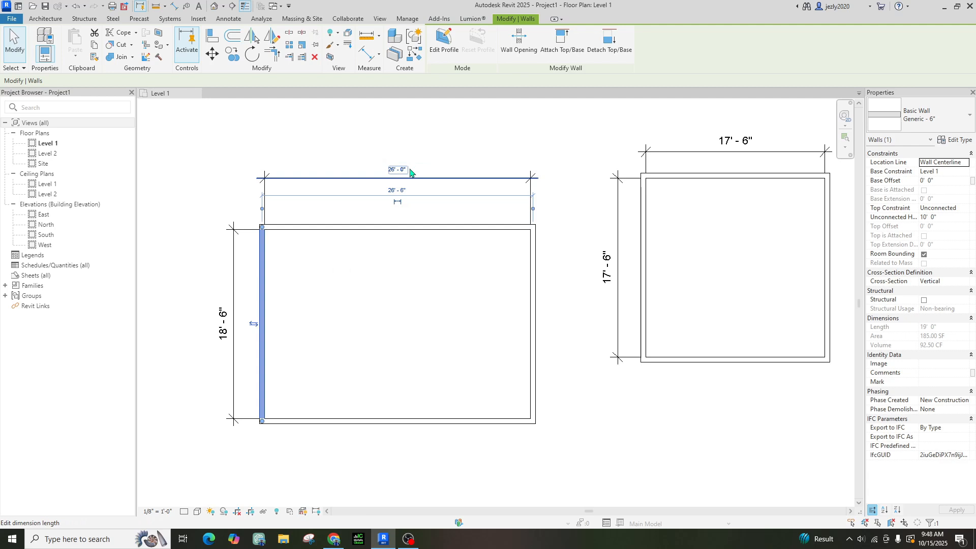
{"action": "left_click", "coordinate": [371, 350]}
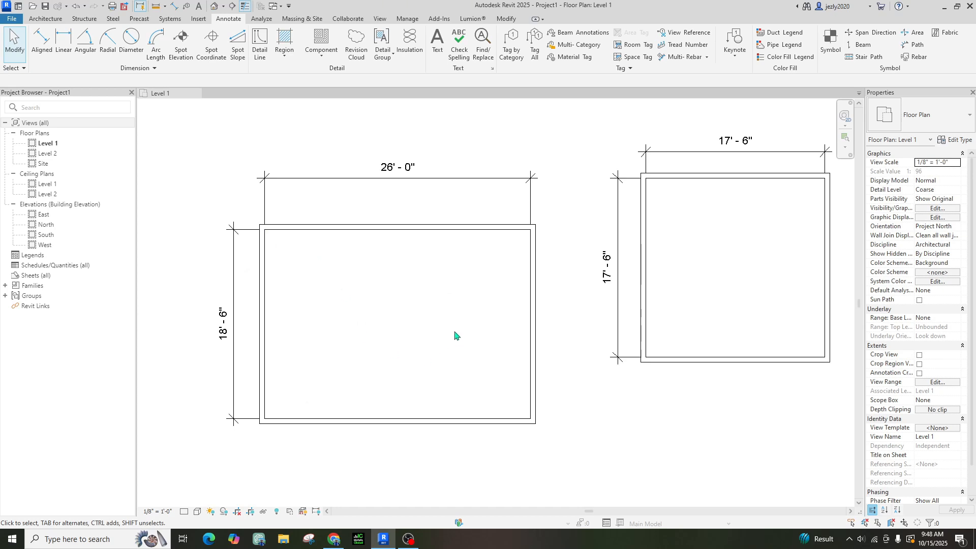
{"action": "scroll", "coordinate": [453, 333], "scroll_direction": "down", "scroll_amount": 1}
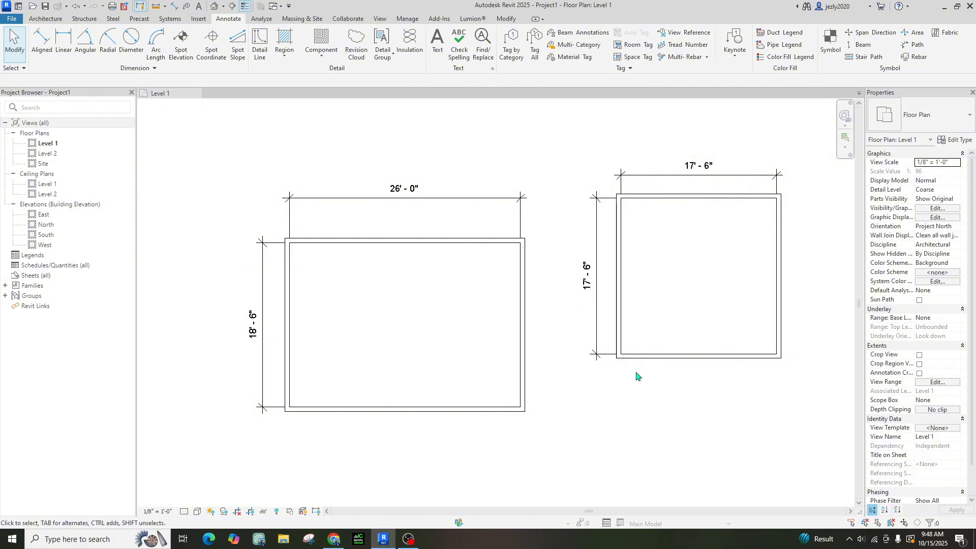
{"action": "scroll", "coordinate": [636, 375], "scroll_direction": "down", "scroll_amount": 1}
{"action": "middle_click_drag", "start_coordinate": [667, 388], "coordinate": [601, 378]}
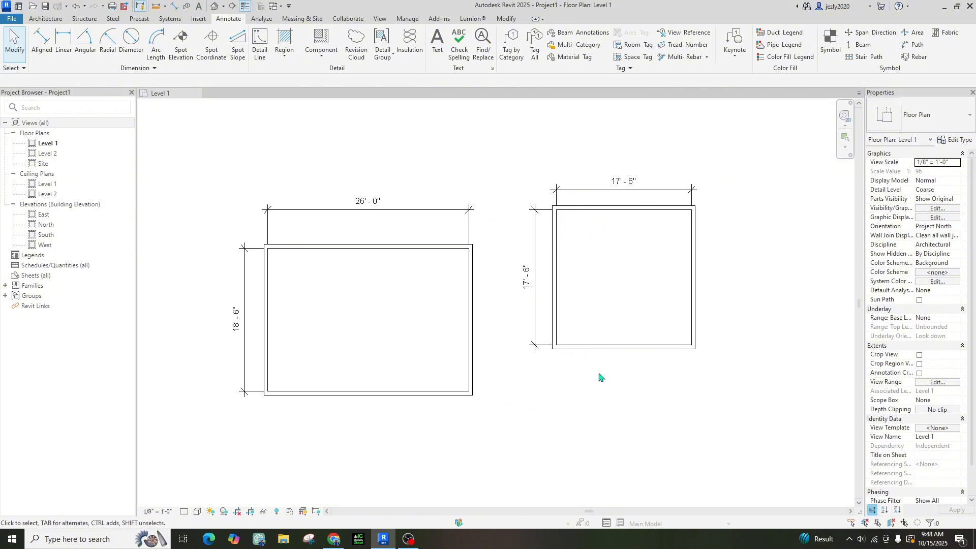
{"action": "scroll", "coordinate": [599, 374], "scroll_direction": "down", "scroll_amount": 2}
{"action": "scroll", "coordinate": [641, 383], "scroll_direction": "up", "scroll_amount": 2}
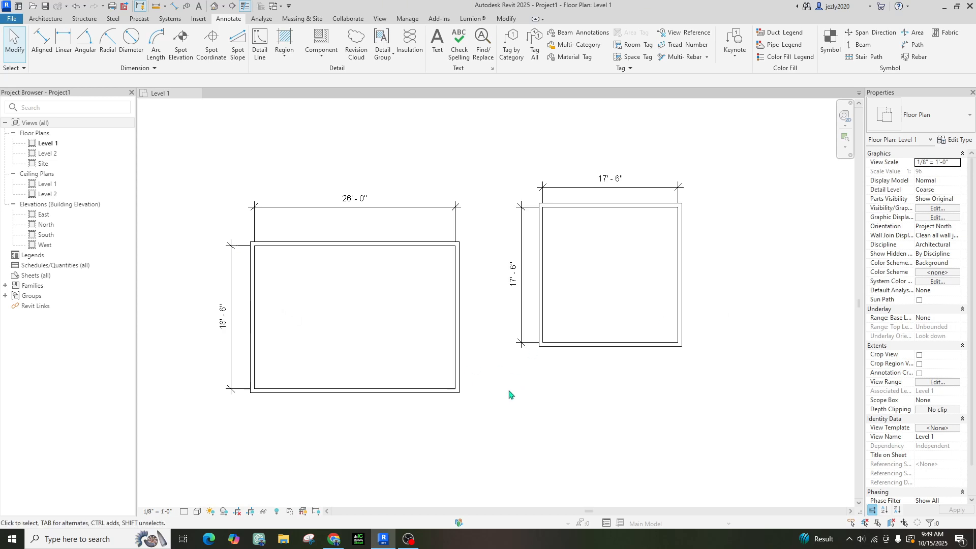
{"action": "left_click", "coordinate": [394, 253]}
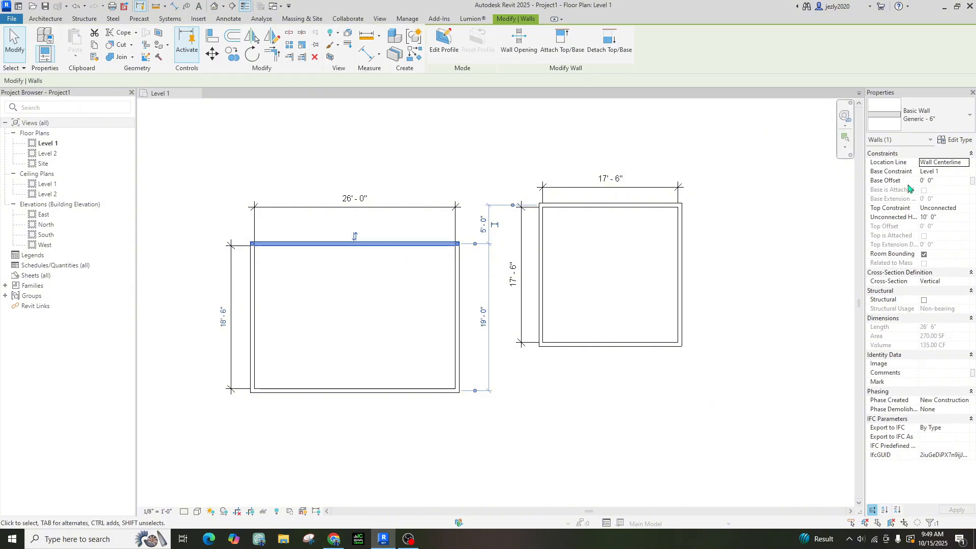
{"action": "left_click", "coordinate": [486, 176]}
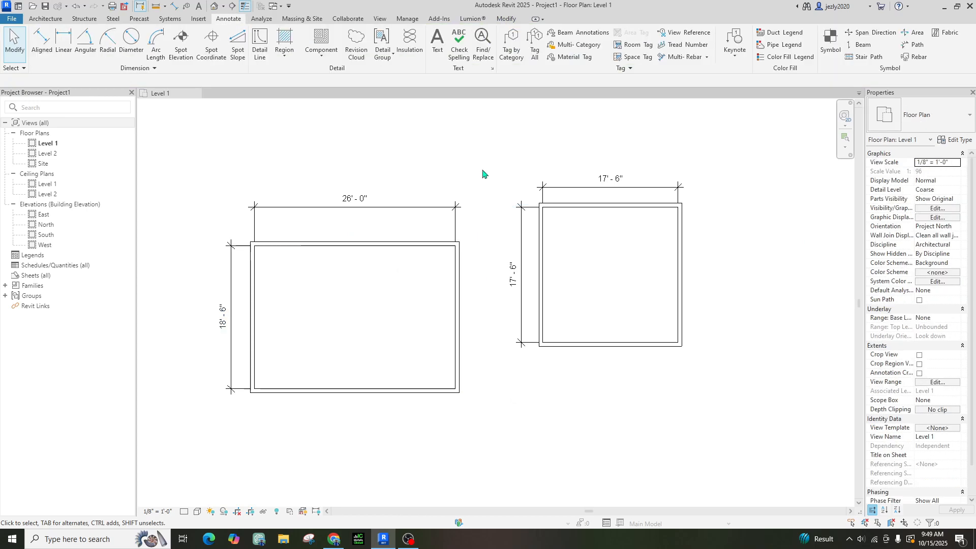
{"action": "left_click", "coordinate": [354, 245]}
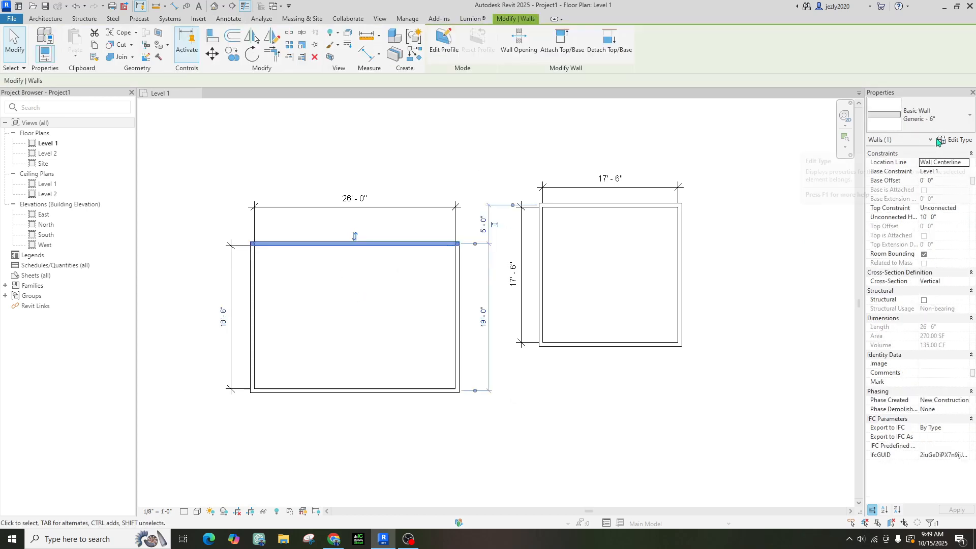
{"action": "left_click", "coordinate": [936, 120]}
{"action": "scroll", "coordinate": [905, 235], "scroll_direction": "up", "scroll_amount": 5}
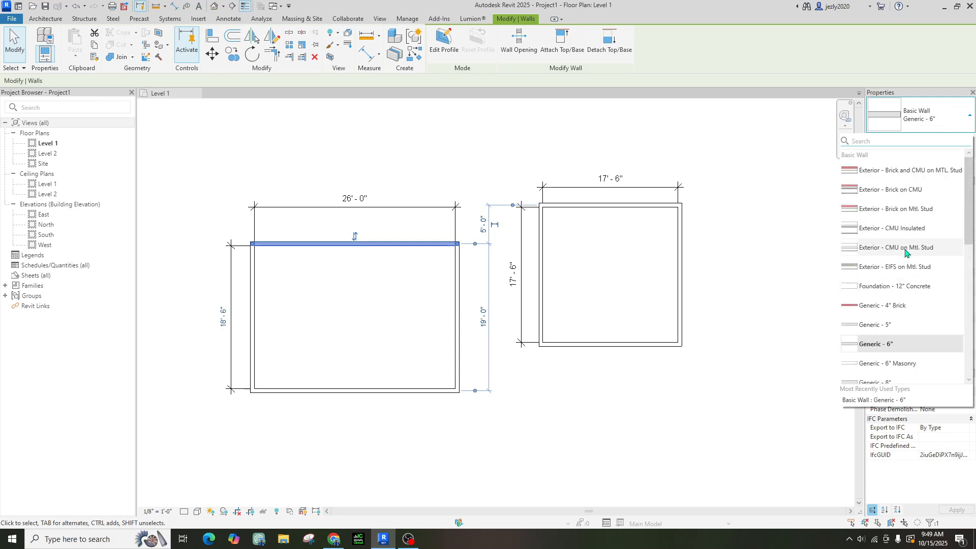
{"action": "scroll", "coordinate": [904, 249], "scroll_direction": "down", "scroll_amount": 10}
{"action": "scroll", "coordinate": [906, 252], "scroll_direction": "up", "scroll_amount": 10}
{"action": "scroll", "coordinate": [905, 252], "scroll_direction": "down", "scroll_amount": 10}
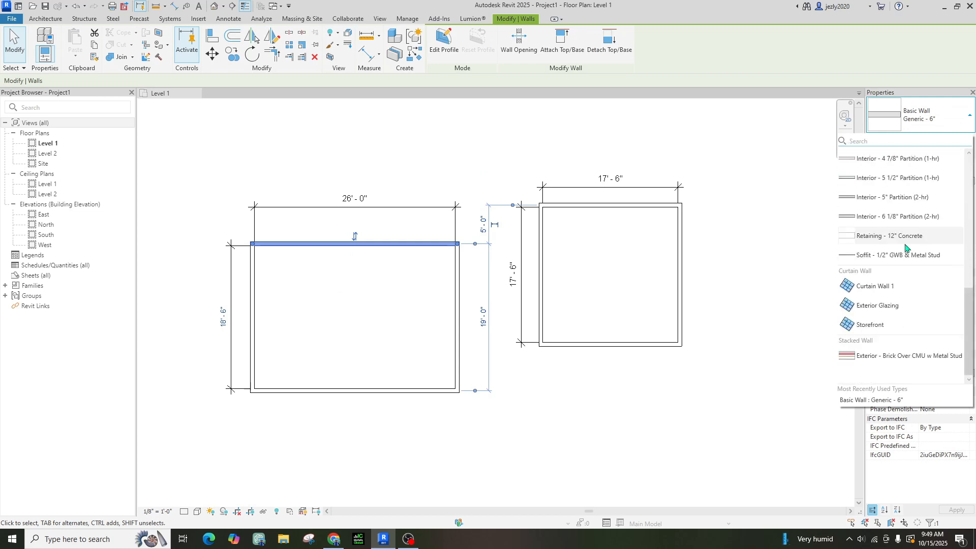
{"action": "scroll", "coordinate": [905, 249], "scroll_direction": "up", "scroll_amount": 10}
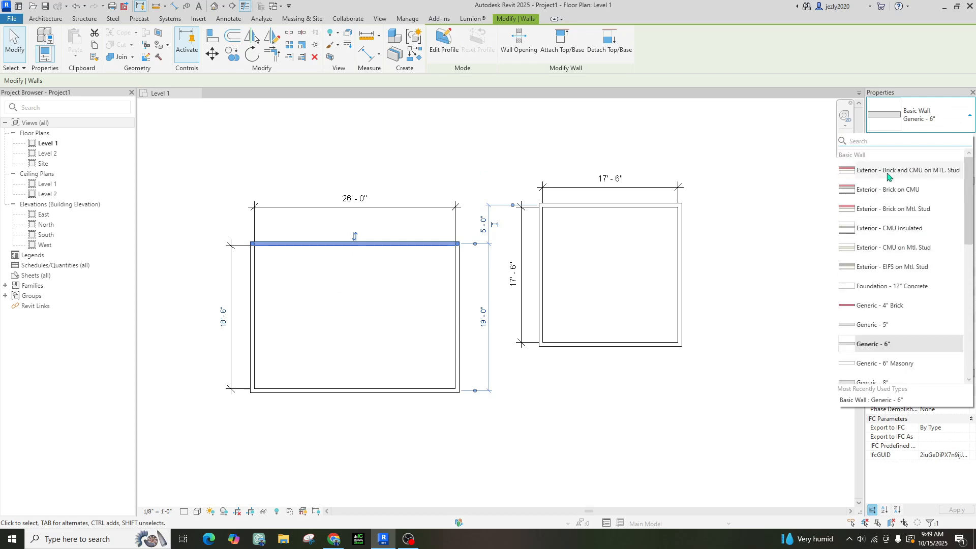
{"action": "scroll", "coordinate": [898, 331], "scroll_direction": "down", "scroll_amount": 10}
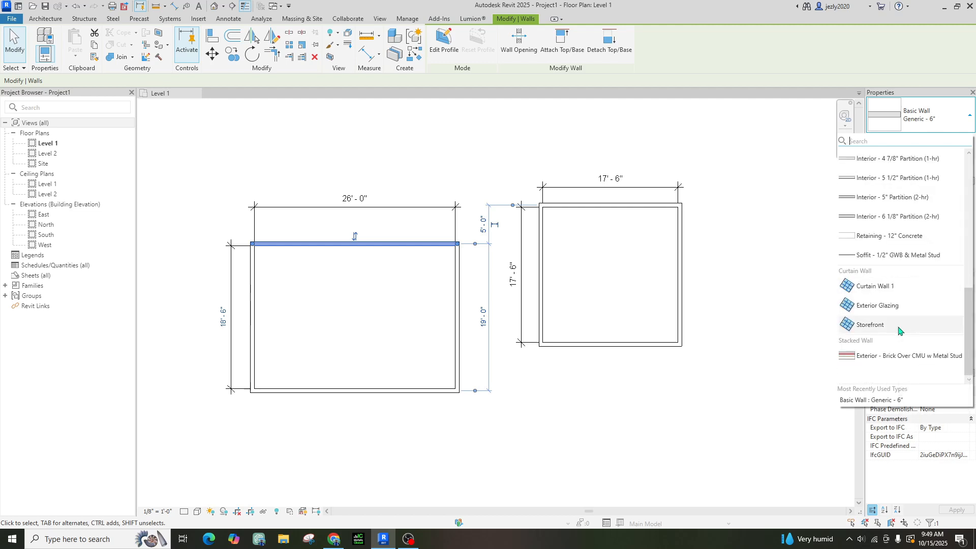
{"action": "scroll", "coordinate": [899, 329], "scroll_direction": "up", "scroll_amount": 10}
{"action": "left_click", "coordinate": [935, 132]}
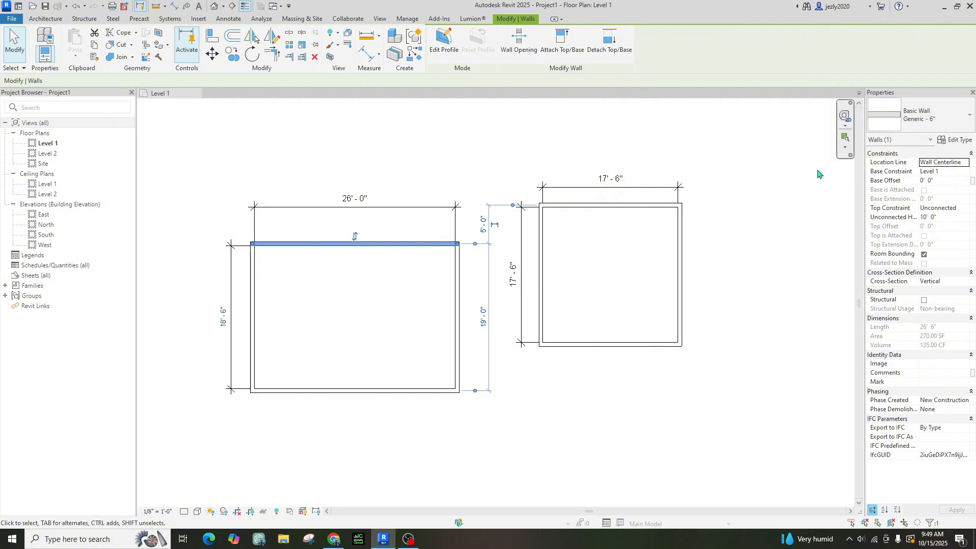
{"action": "left_click", "coordinate": [950, 116]}
{"action": "scroll", "coordinate": [892, 270], "scroll_direction": "down", "scroll_amount": 3}
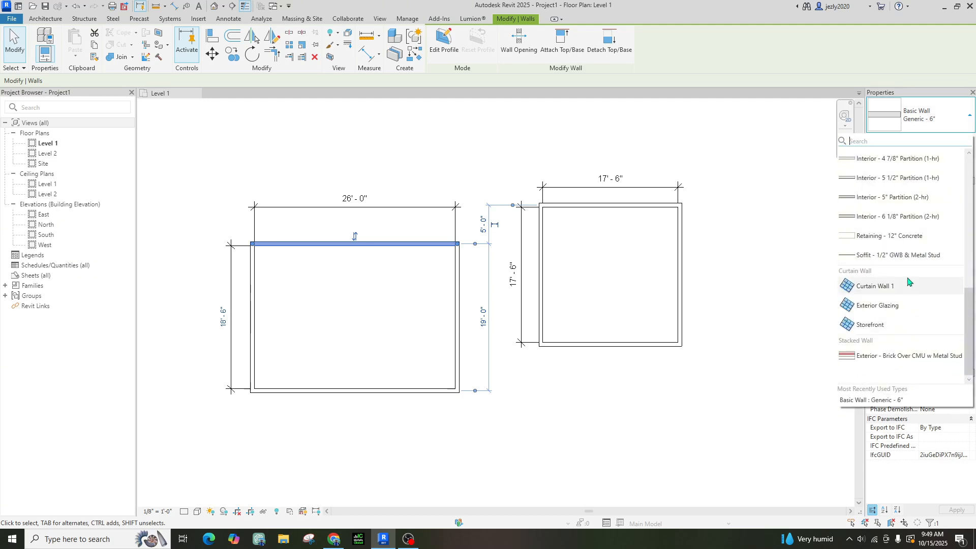
{"action": "scroll", "coordinate": [909, 281], "scroll_direction": "up", "scroll_amount": 5}
{"action": "scroll", "coordinate": [909, 281], "scroll_direction": "down", "scroll_amount": 5}
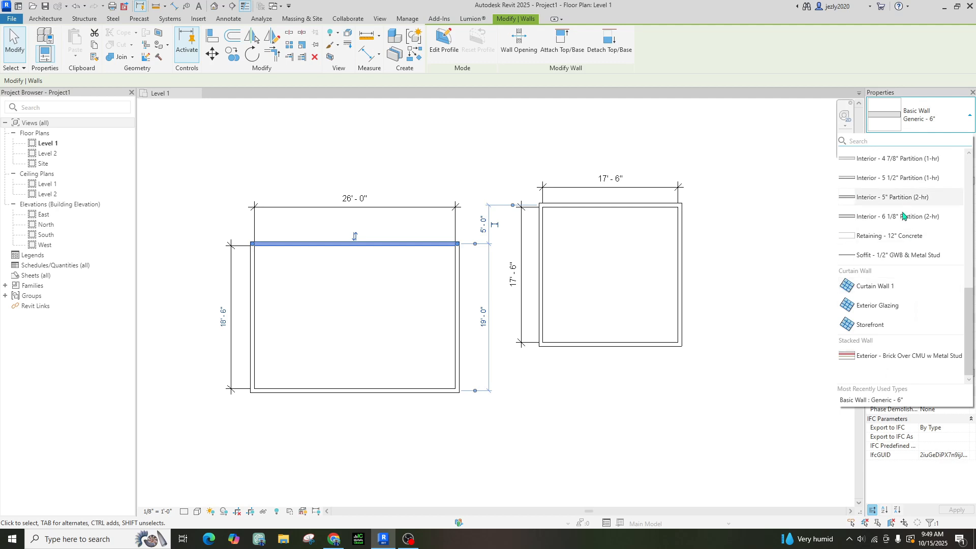
{"action": "scroll", "coordinate": [893, 305], "scroll_direction": "up", "scroll_amount": 3}
{"action": "scroll", "coordinate": [905, 351], "scroll_direction": "up", "scroll_amount": 3}
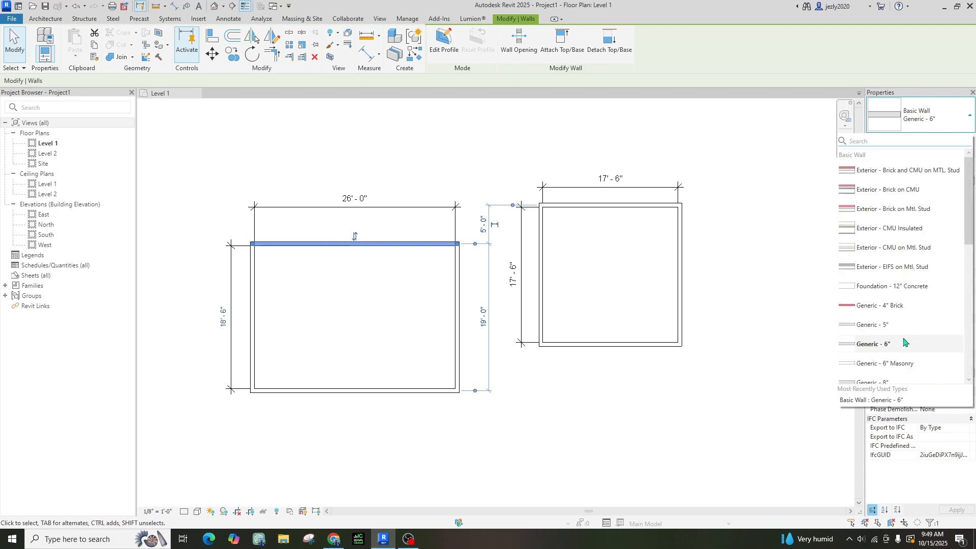
{"action": "scroll", "coordinate": [904, 341], "scroll_direction": "down", "scroll_amount": 5}
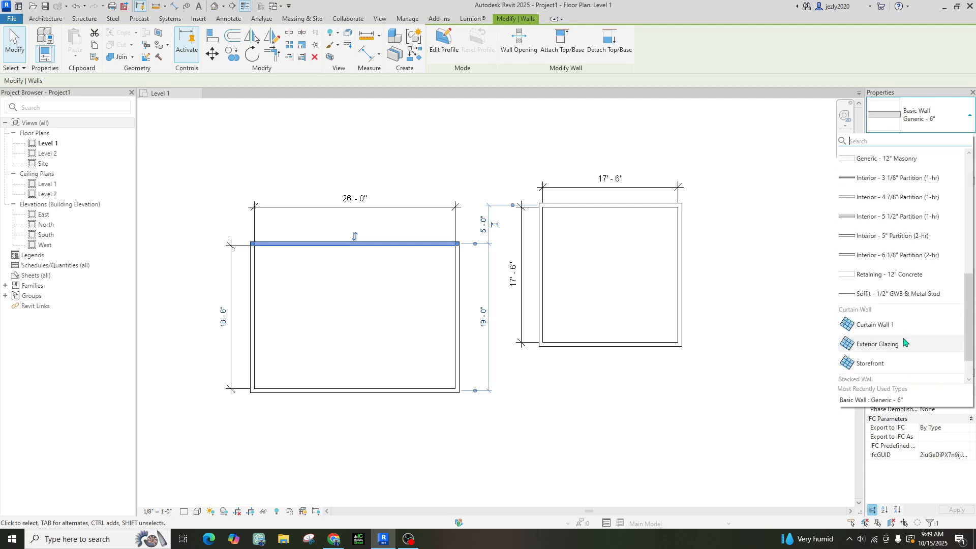
{"action": "left_click", "coordinate": [926, 121]}
{"action": "left_click", "coordinate": [925, 121]}
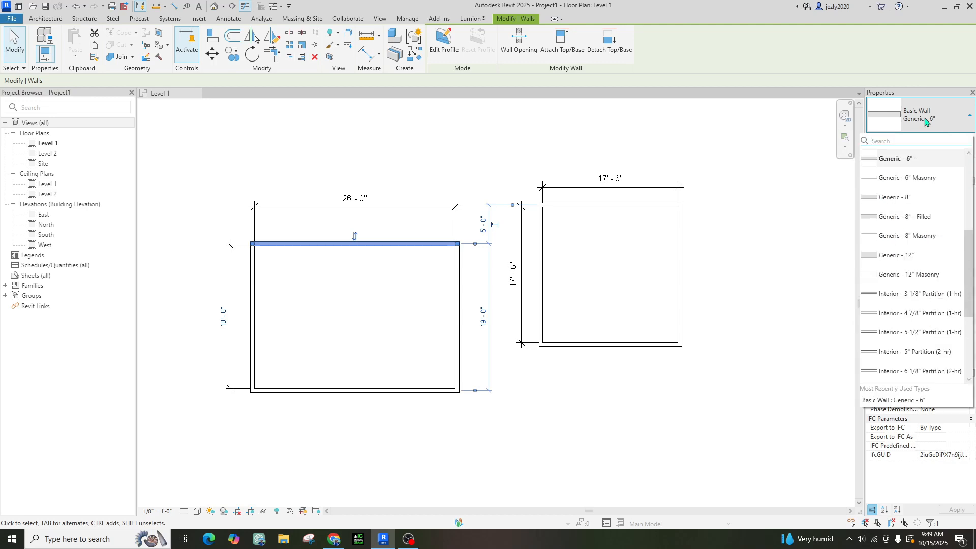
{"action": "left_click", "coordinate": [768, 258]}
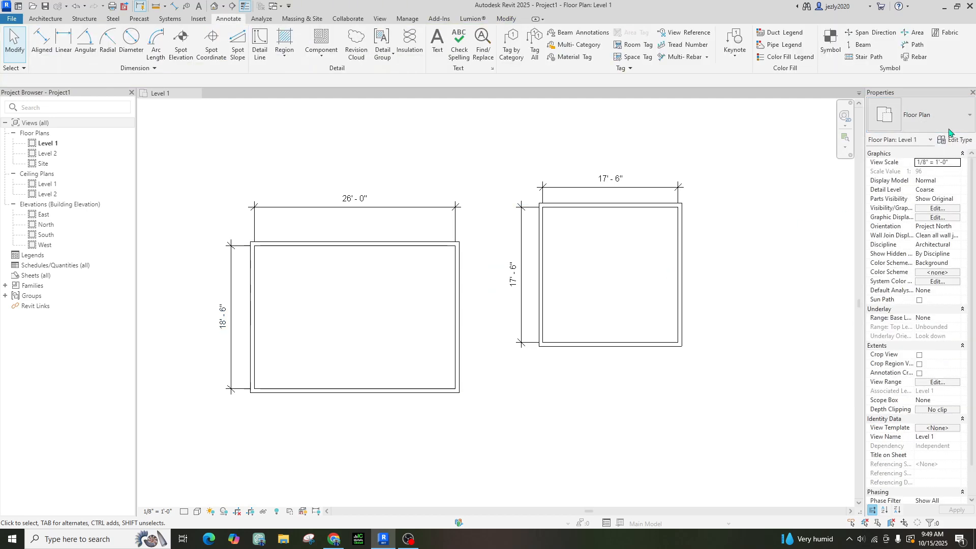
Duplicate the top wall's Generic - 6" type as a new type named 8" block wall
{"action": "left_click", "coordinate": [421, 245]}
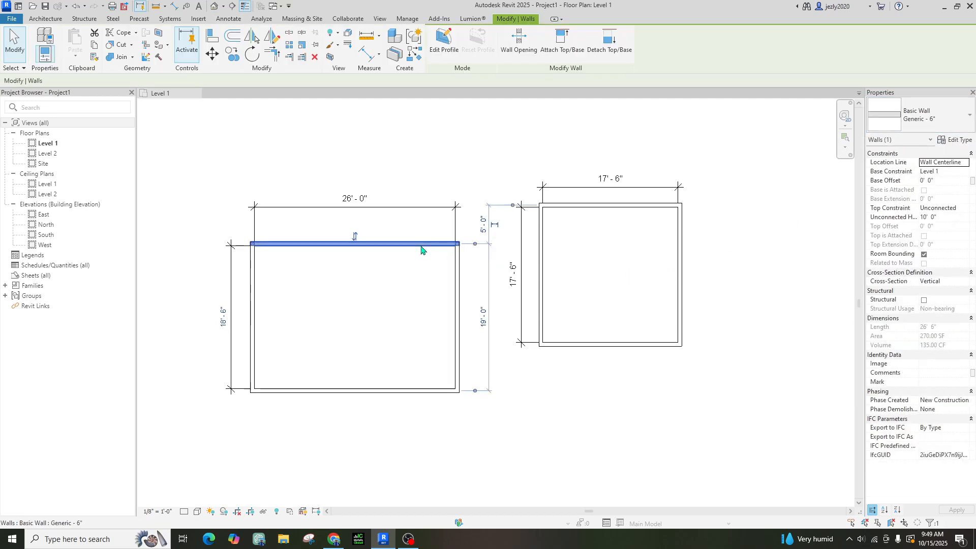
{"action": "left_click", "coordinate": [955, 144]}
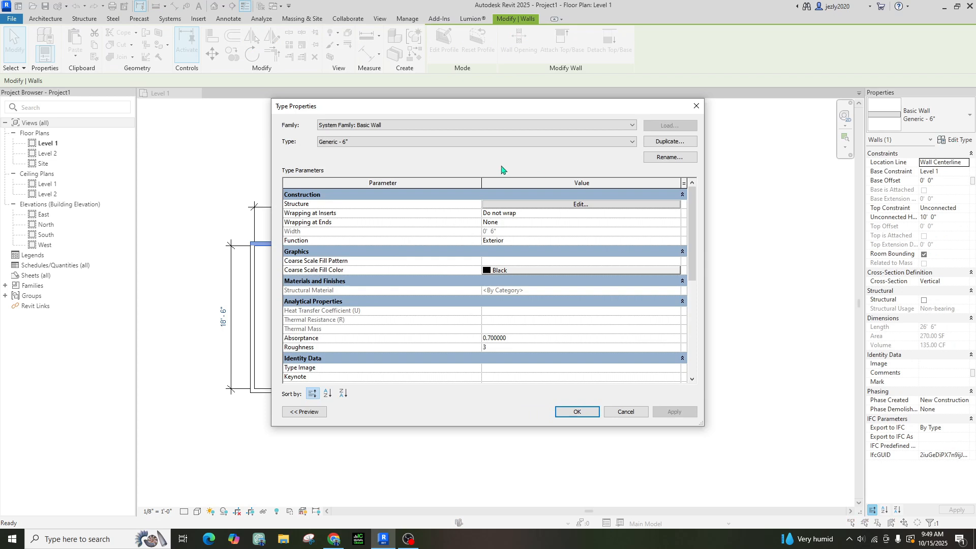
{"action": "left_click", "coordinate": [659, 145]}
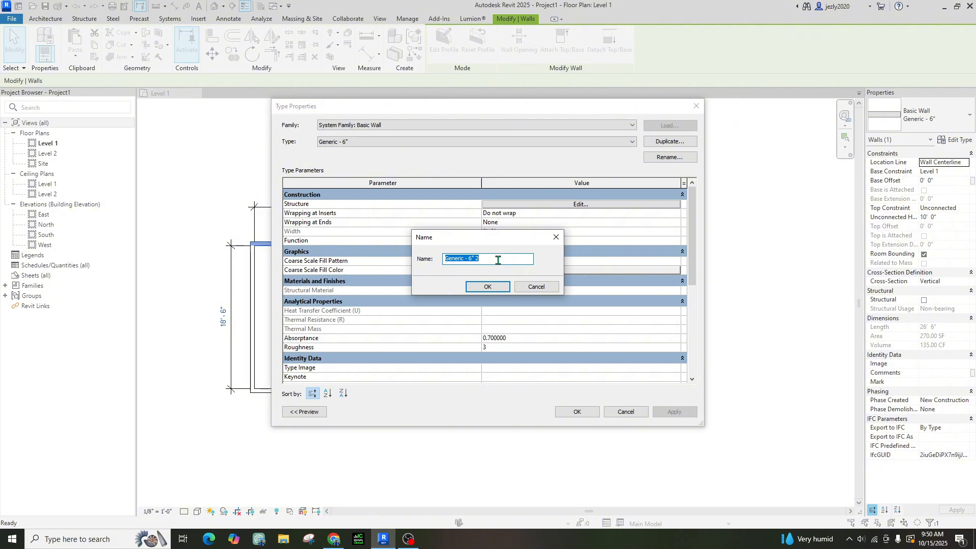
{"action": "key", "text": "Home"}
{"action": "key", "text": "Right"}
{"action": "key", "text": "BackSpace"}
{"action": "key", "text": "BackSpace"}
{"action": "key", "text": "BackSpace"}
{"action": "key", "text": "BackSpace"}
{"action": "key", "text": "BackSpace"}
{"action": "key", "text": "BackSpace"}
{"action": "key", "text": "BackSpace"}
{"action": "key", "text": "BackSpace"}
{"action": "key", "text": "BackSpace"}
{"action": "key", "text": "BackSpace"}
{"action": "key", "text": "BackSpace"}
{"action": "key", "text": "BackSpace"}
{"action": "type", "text": "8\" blo"}
{"action": "left_click", "coordinate": [489, 287]}
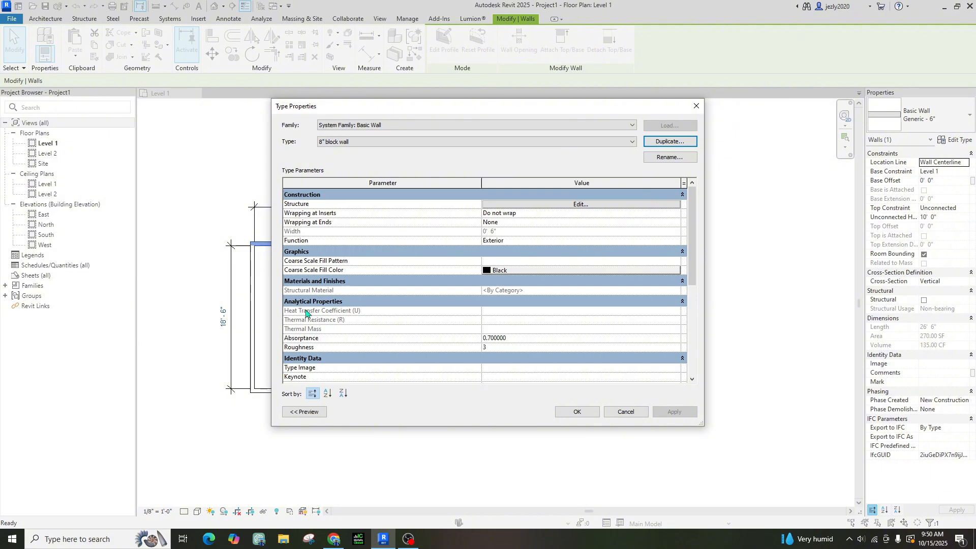
Show the Type Properties preview and open the Structure layer assembly for editing
{"action": "left_click", "coordinate": [305, 412]}
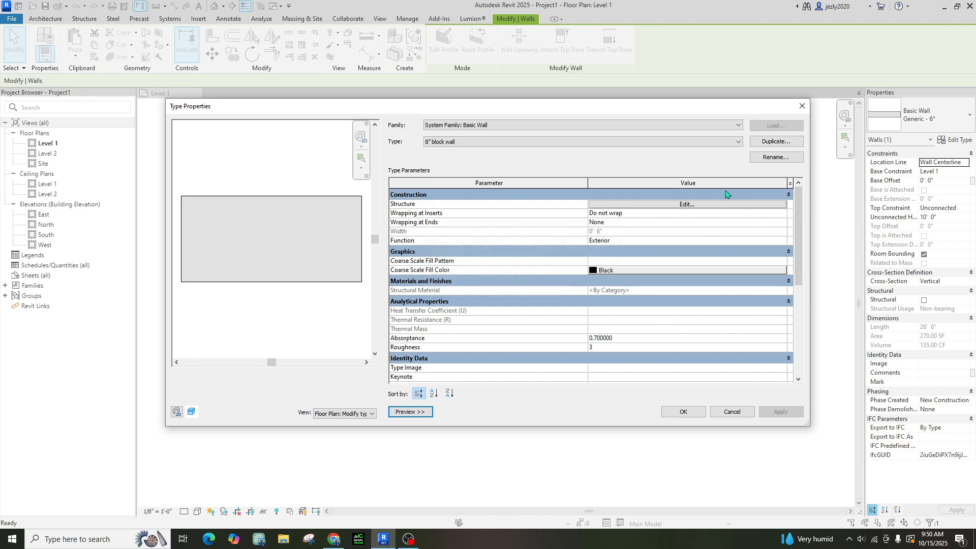
{"action": "left_click", "coordinate": [687, 204]}
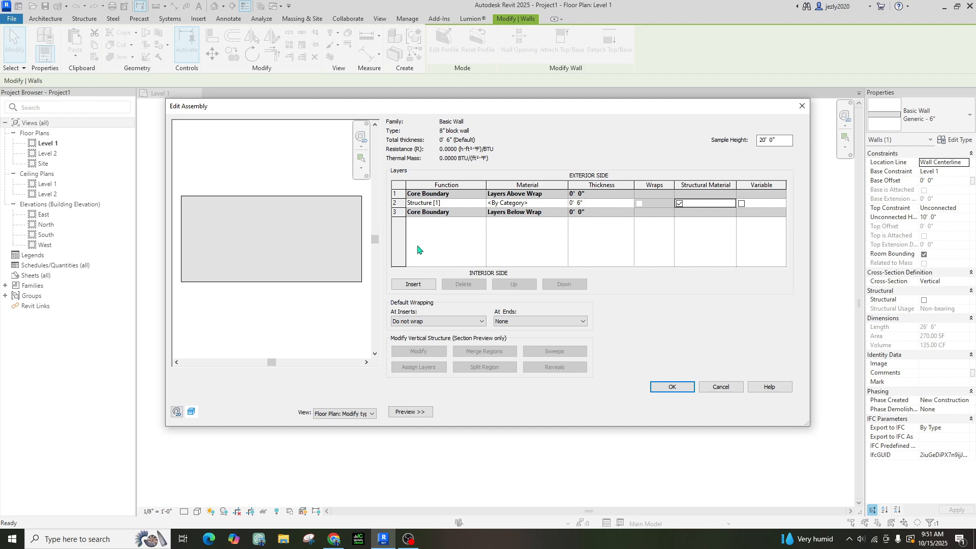
Insert two new empty layers around the 0' 6" Structure layer, keeping Do not wrap
{"action": "left_click", "coordinate": [426, 286]}
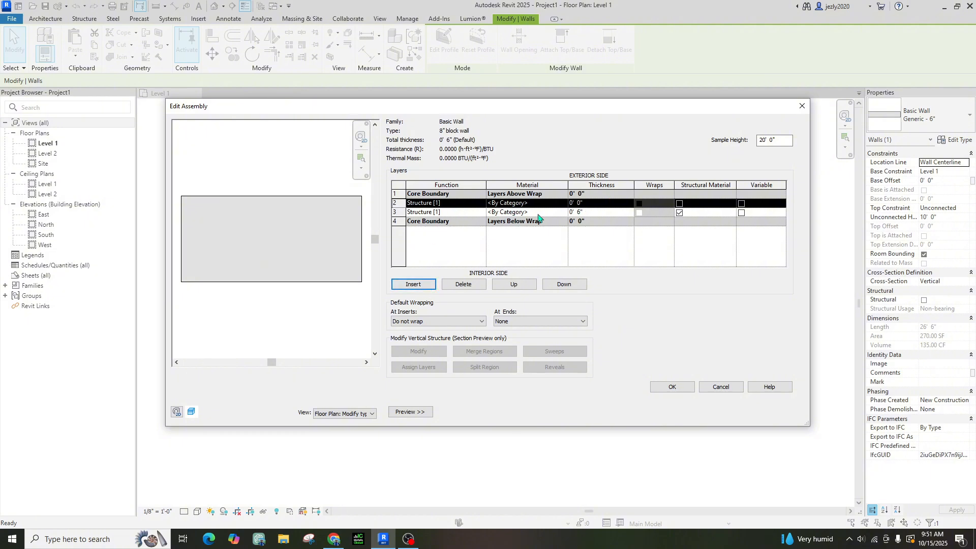
{"action": "left_click", "coordinate": [463, 284]}
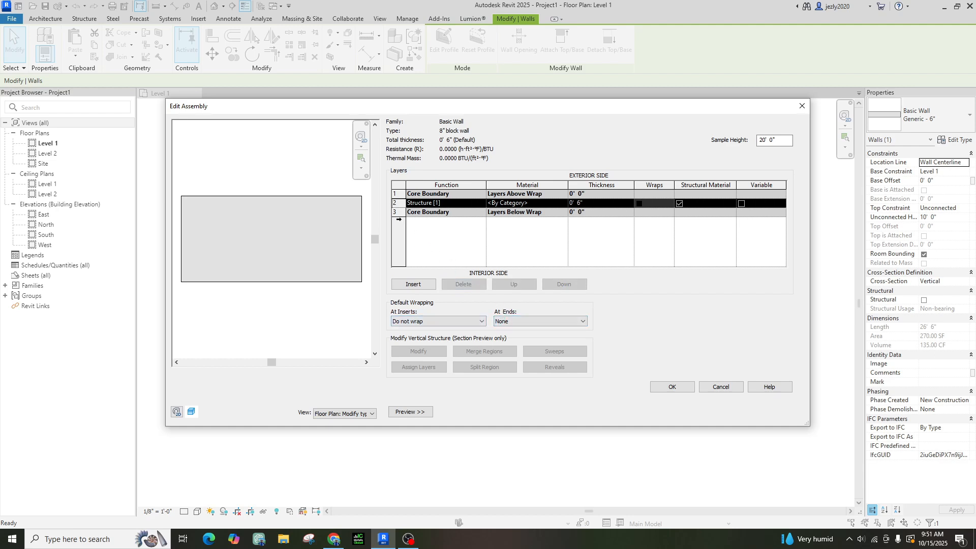
{"action": "left_click", "coordinate": [399, 212]}
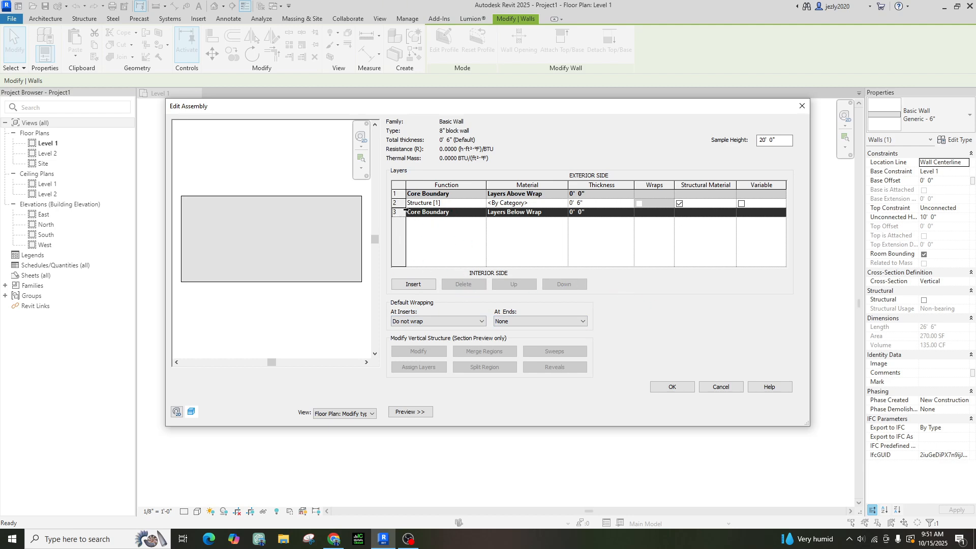
{"action": "left_click", "coordinate": [399, 203]}
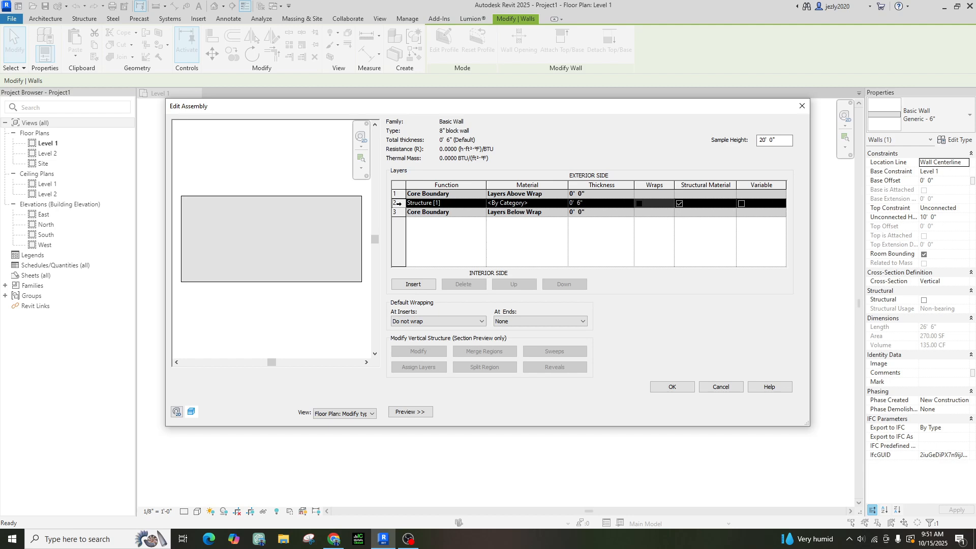
{"action": "left_click", "coordinate": [459, 321]}
{"action": "left_click", "coordinate": [437, 330]}
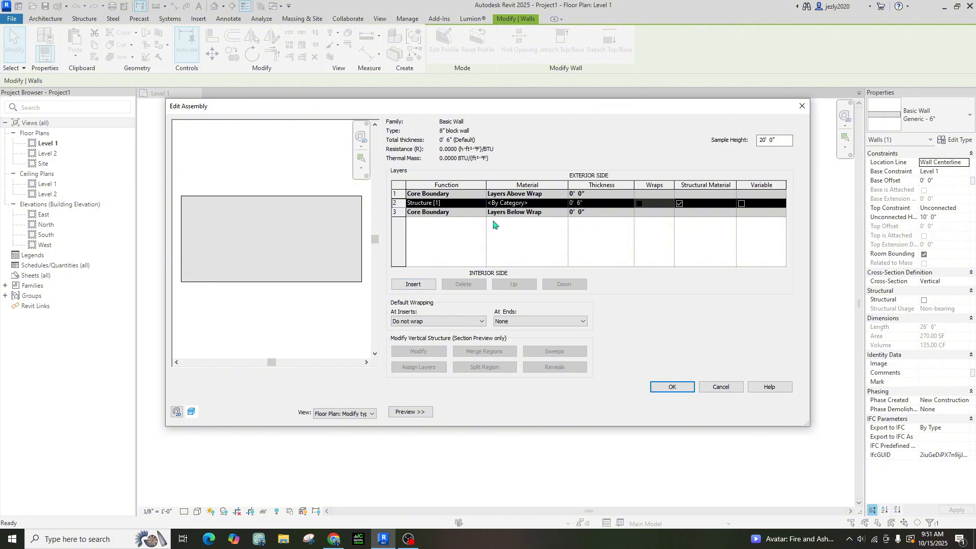
{"action": "left_click", "coordinate": [412, 284]}
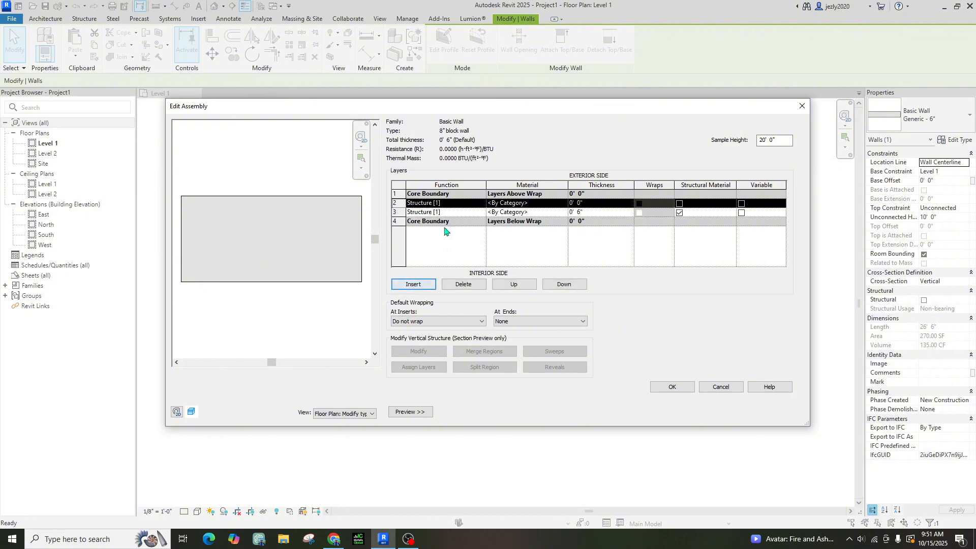
{"action": "left_click", "coordinate": [441, 204]}
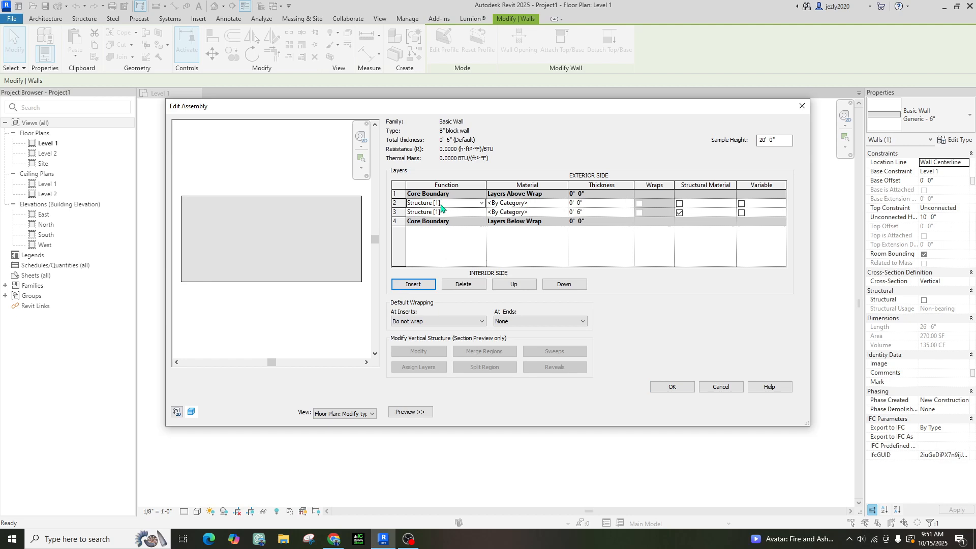
{"action": "left_click", "coordinate": [426, 283]}
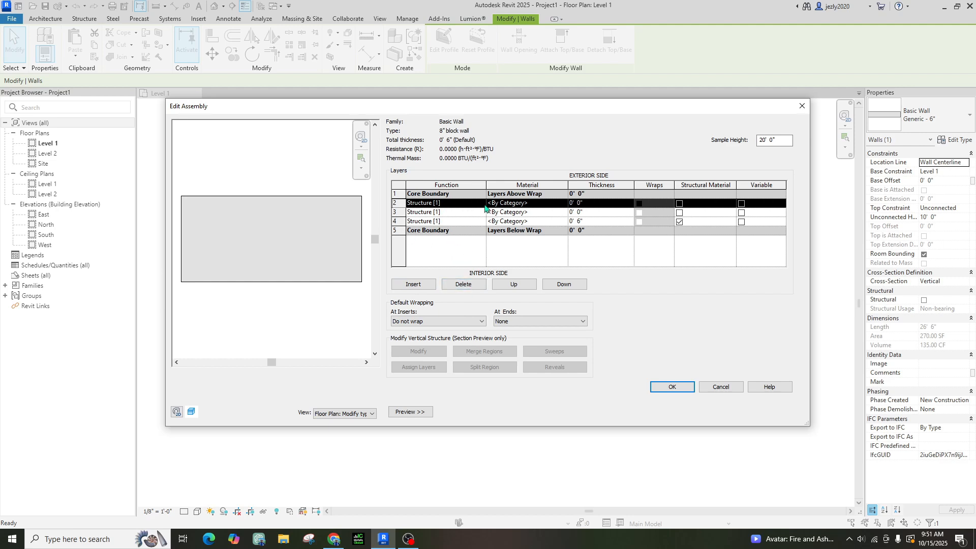
{"action": "left_click", "coordinate": [401, 222]}
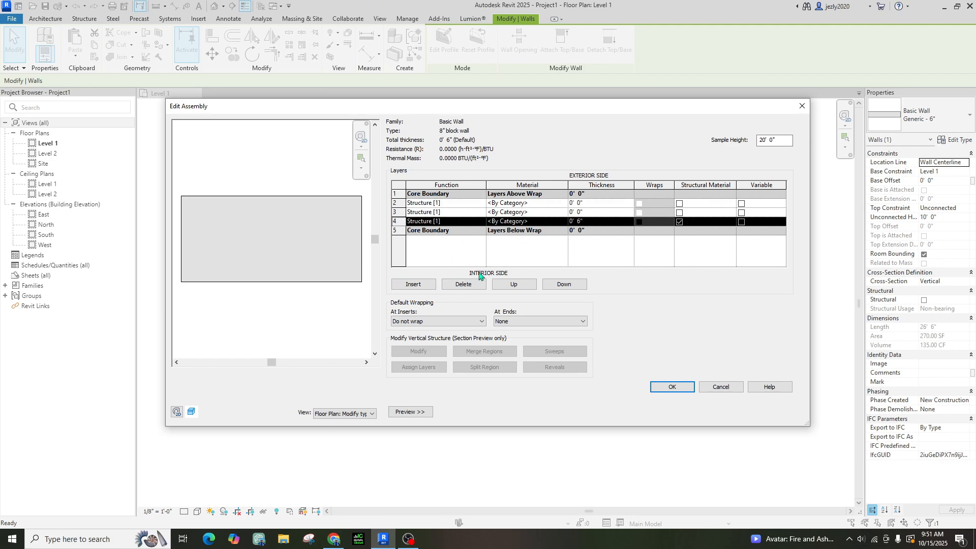
{"action": "left_click", "coordinate": [524, 285]}
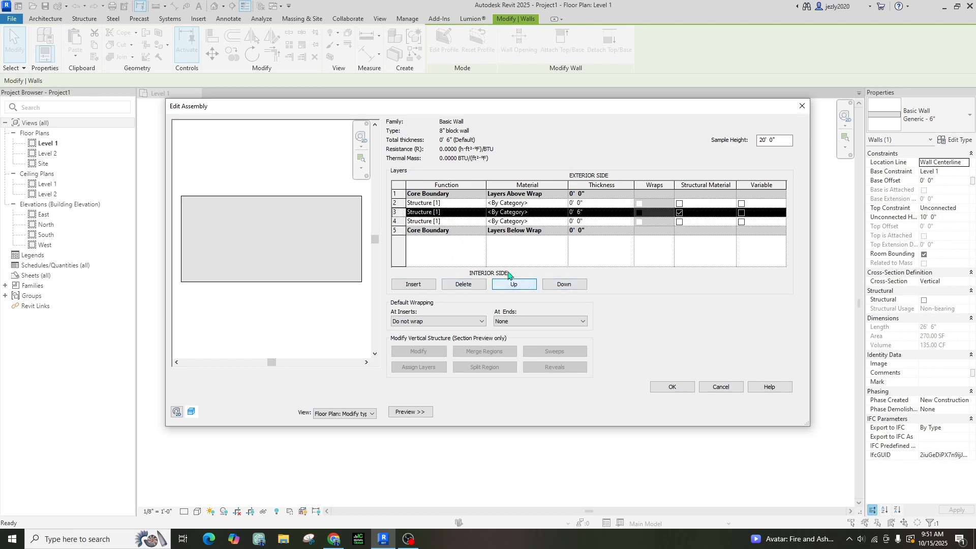
Set layers 2 and 4 to Finish 1 and move them outside the core boundaries
{"action": "left_click", "coordinate": [398, 222]}
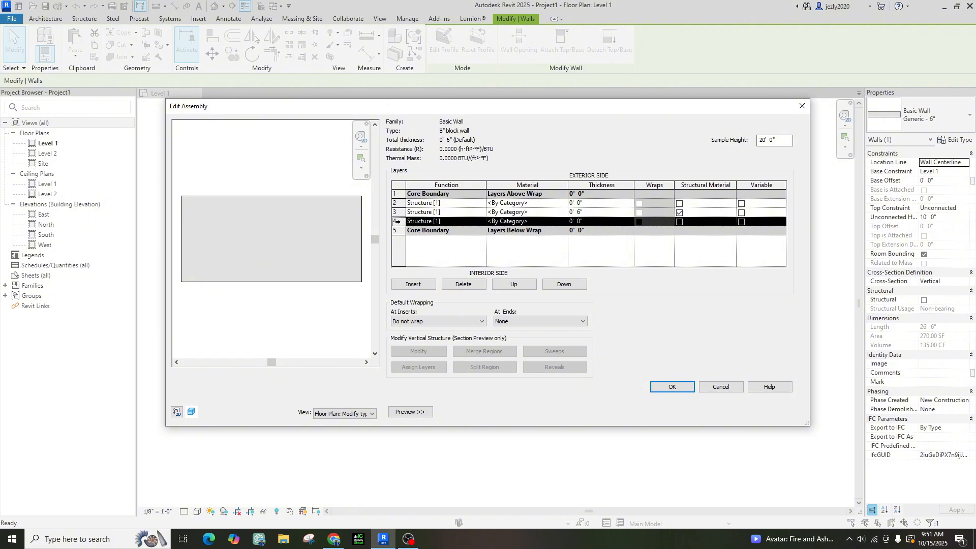
{"action": "left_click", "coordinate": [484, 223]}
{"action": "left_click", "coordinate": [482, 221]}
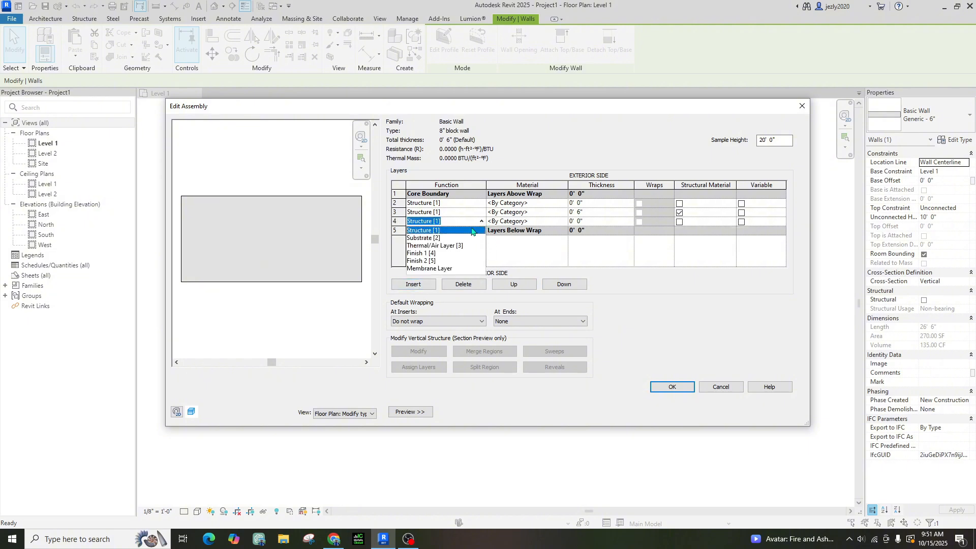
{"action": "left_click", "coordinate": [426, 253]}
{"action": "left_click", "coordinate": [402, 204]}
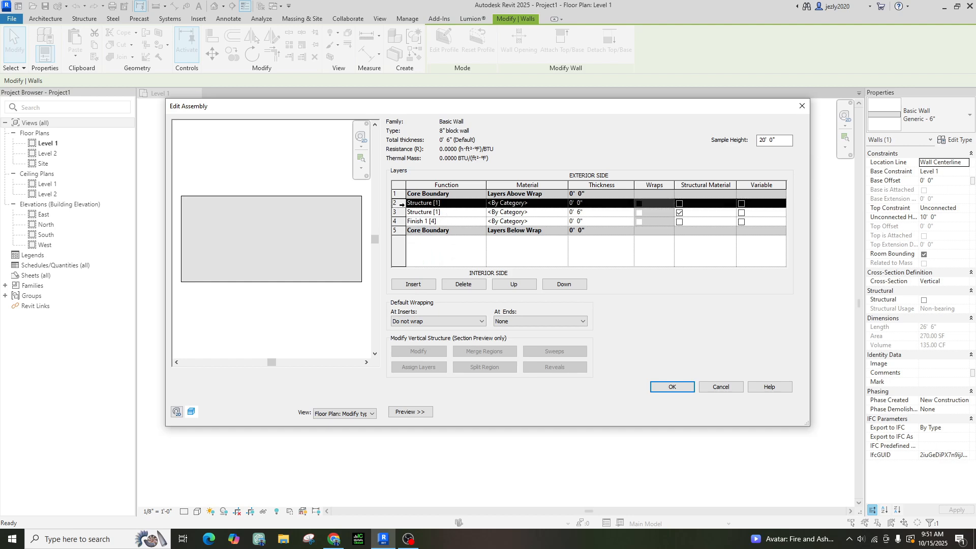
{"action": "left_click", "coordinate": [482, 204]}
{"action": "left_click", "coordinate": [481, 205]}
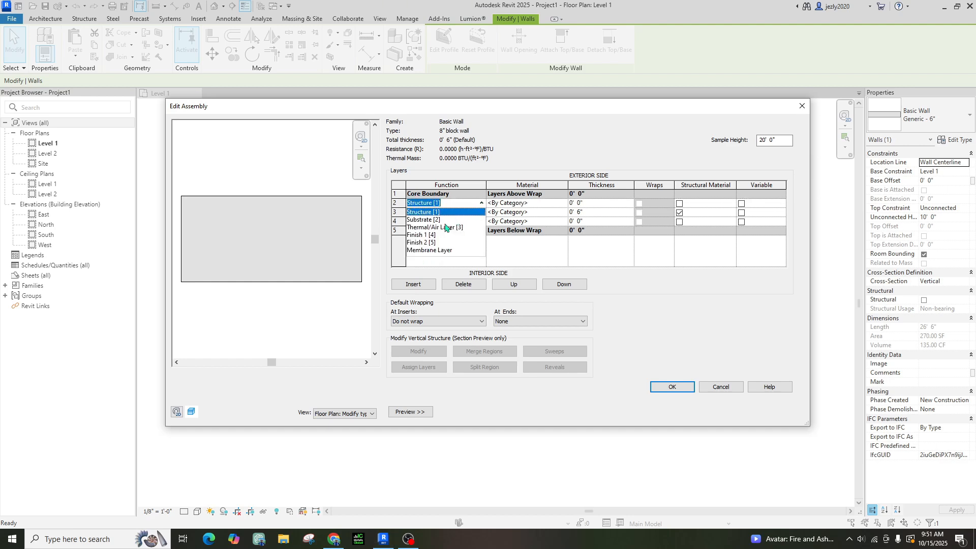
{"action": "left_click", "coordinate": [429, 236]}
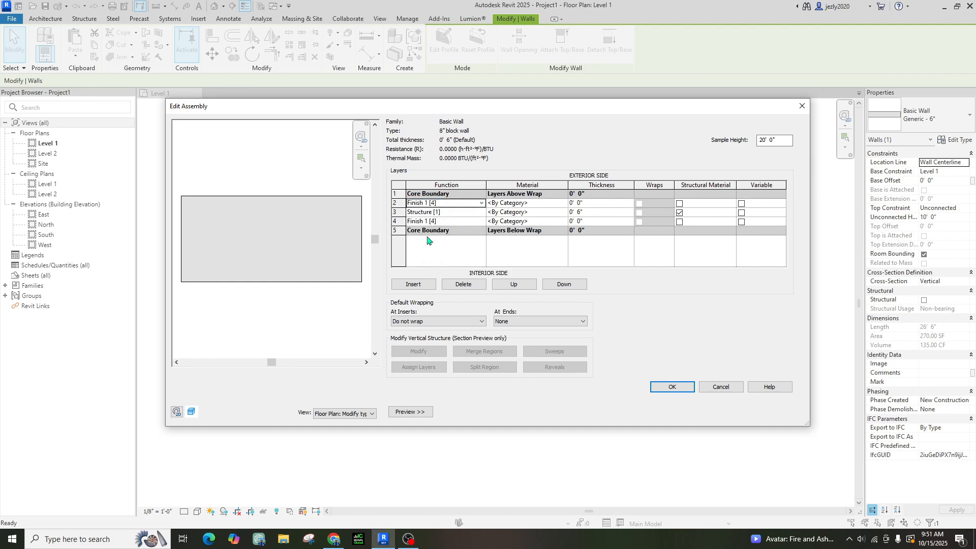
{"action": "left_click", "coordinate": [397, 203]}
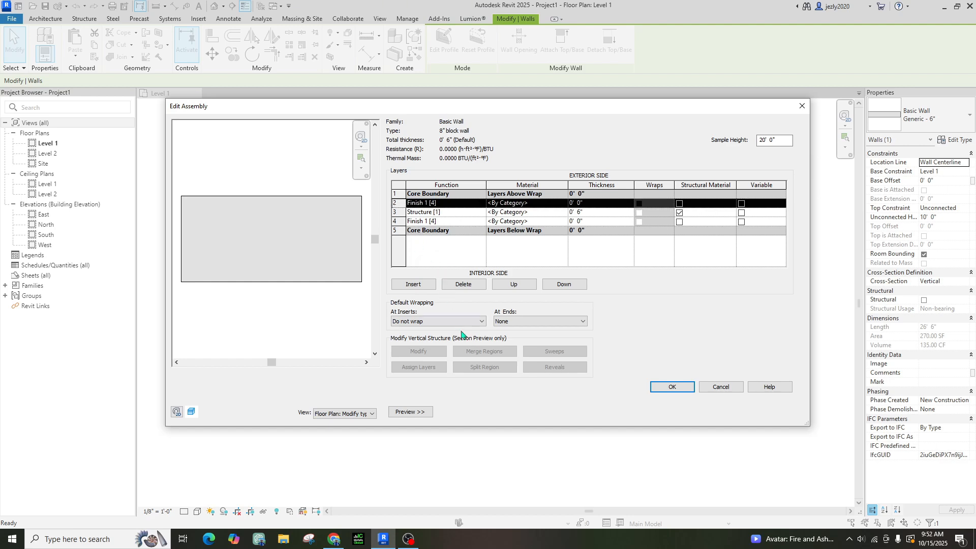
{"action": "left_click", "coordinate": [510, 284]}
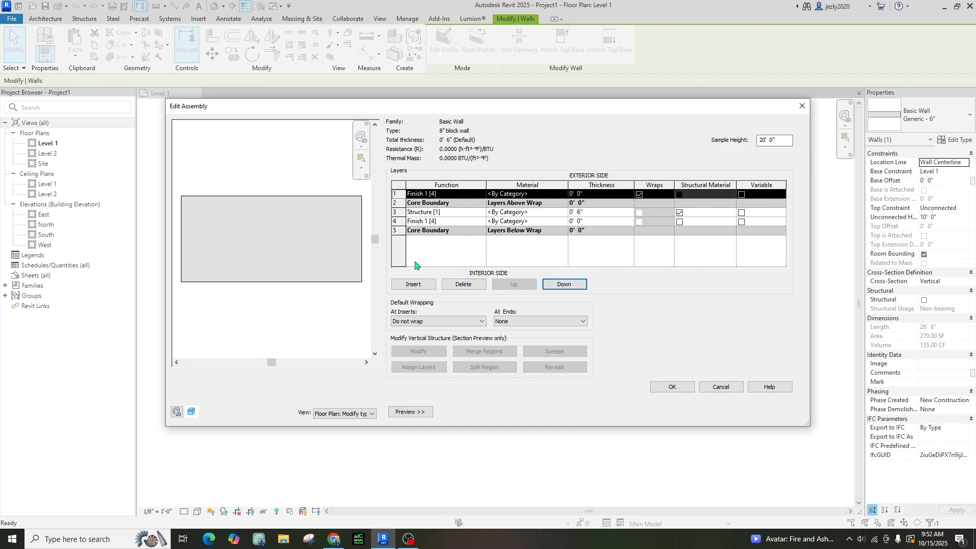
{"action": "left_click", "coordinate": [397, 222]}
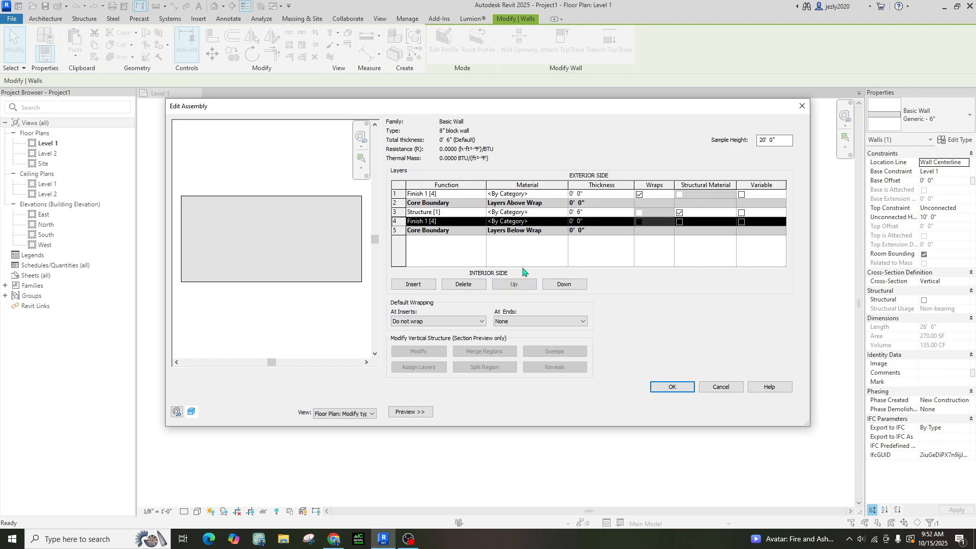
{"action": "left_click", "coordinate": [561, 285]}
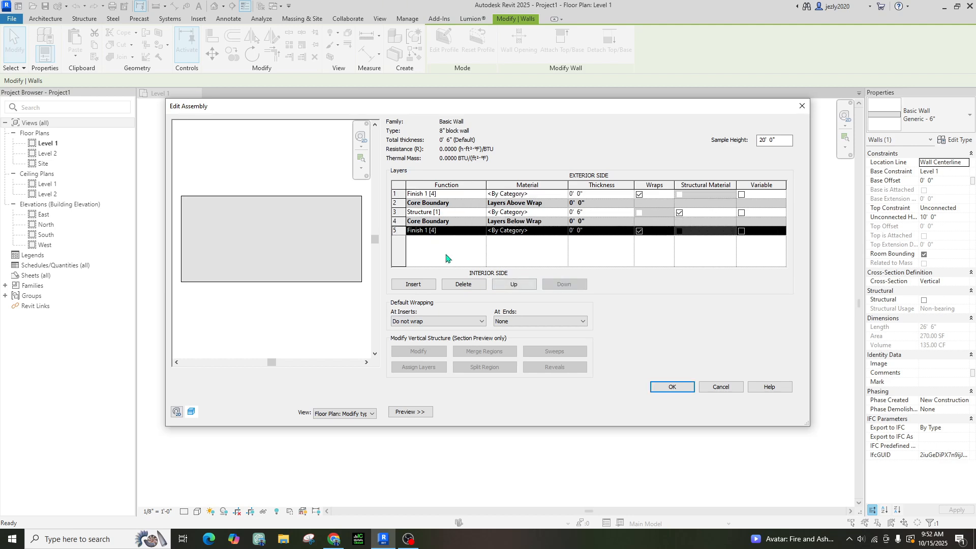
Make both finish layers 0' 0 1/2" thick and the Structure layer 0' 7"
{"action": "left_click", "coordinate": [581, 196]}
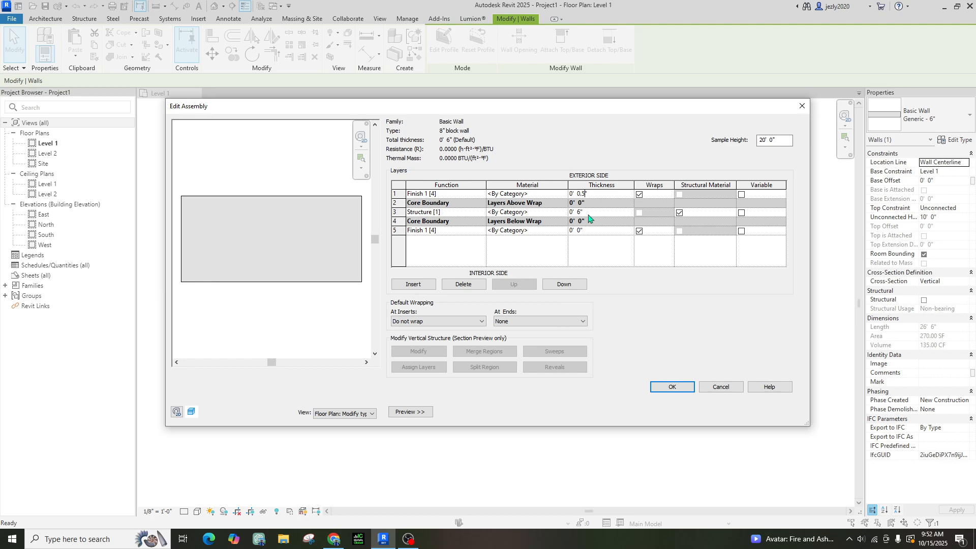
{"action": "left_click", "coordinate": [581, 230]}
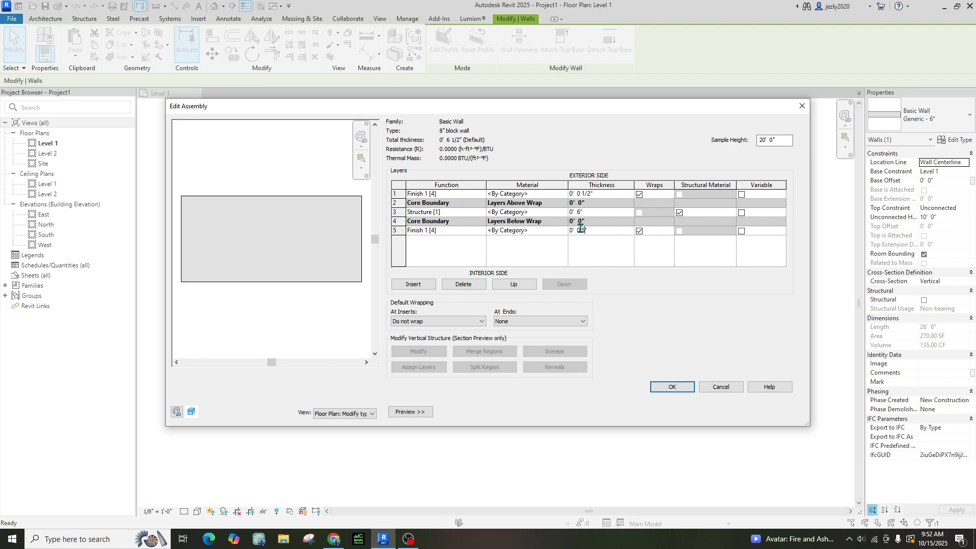
{"action": "key", "text": "Return"}
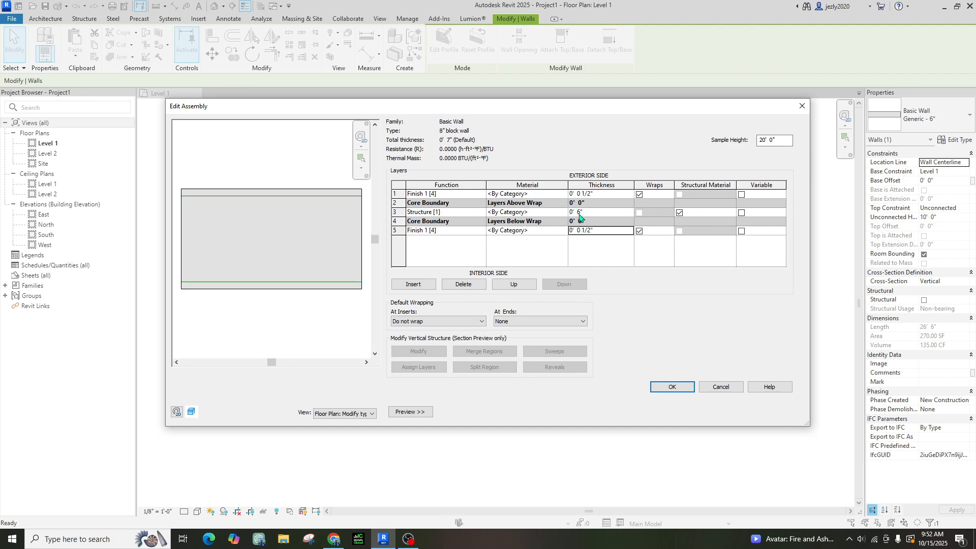
{"action": "left_click", "coordinate": [580, 213]}
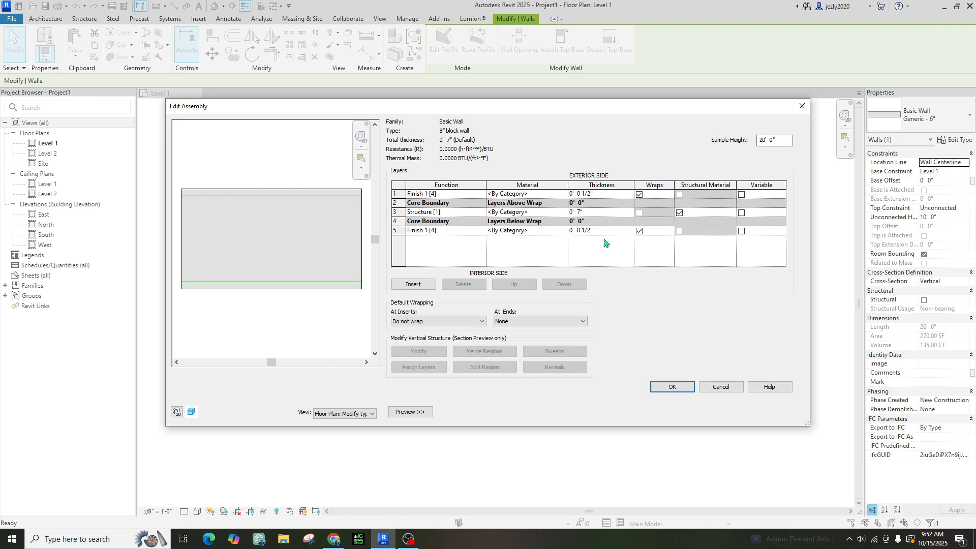
{"action": "key", "text": "Return"}
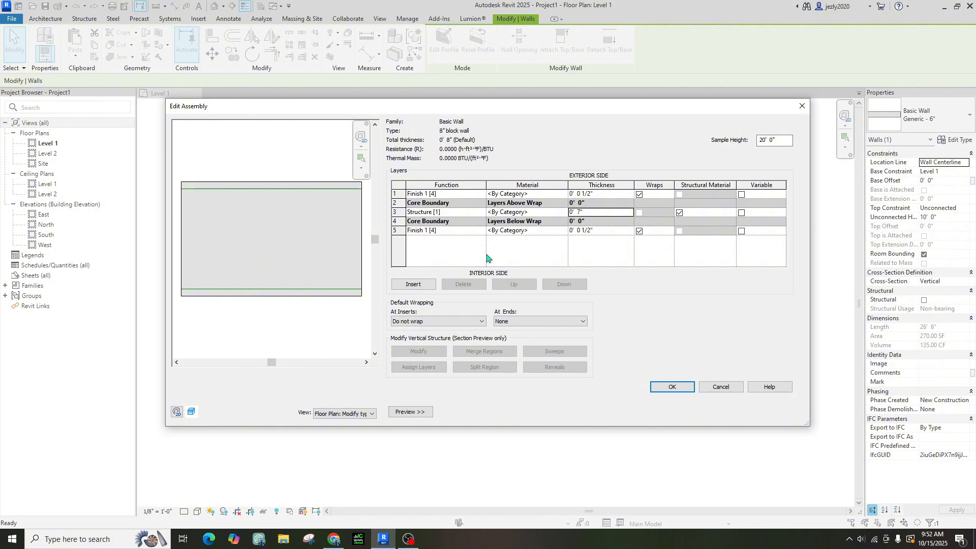
Assign Gypsum Wall Board to the exterior finish layer from the Material Browser
{"action": "left_click", "coordinate": [564, 195]}
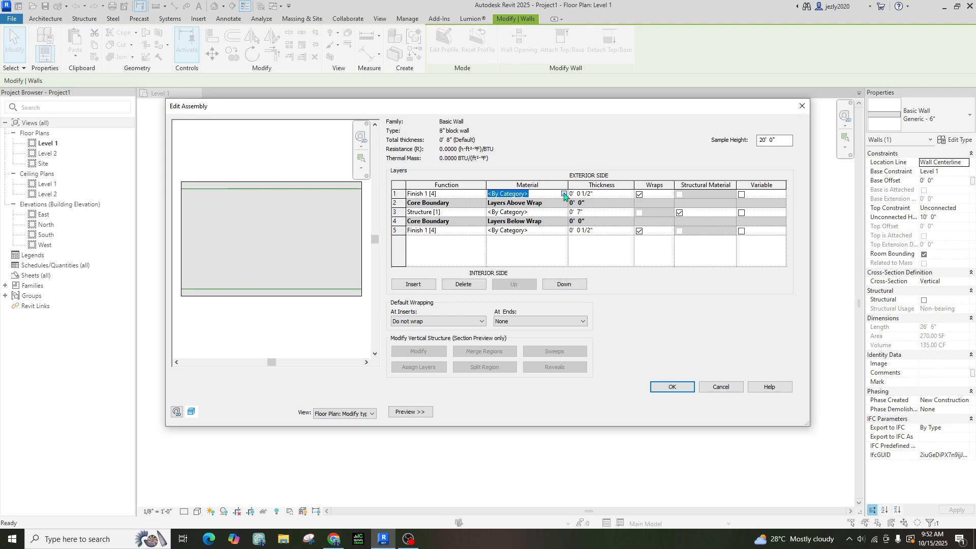
{"action": "left_click", "coordinate": [564, 194]}
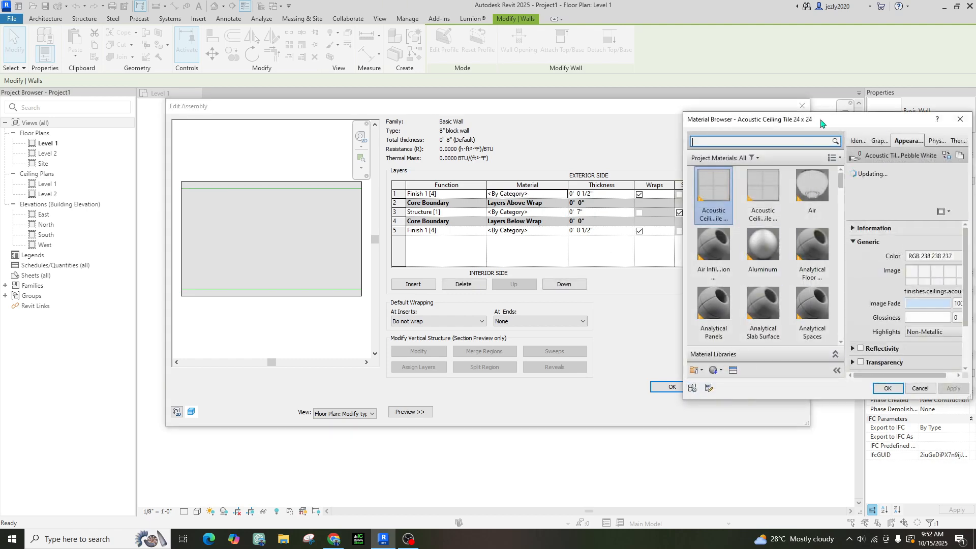
{"action": "left_click_drag", "start_coordinate": [843, 125], "coordinate": [512, 182]}
{"action": "scroll", "coordinate": [457, 305], "scroll_direction": "down", "scroll_amount": 3}
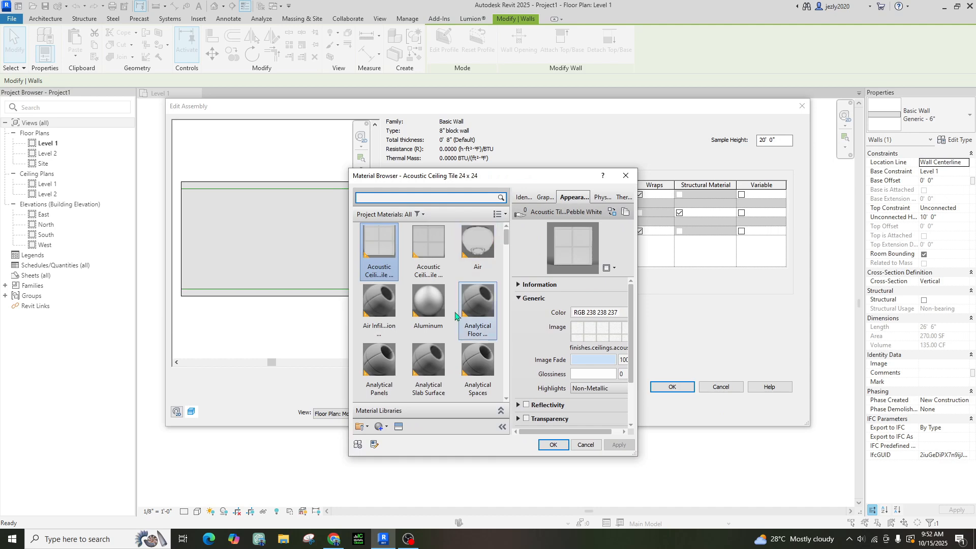
{"action": "scroll", "coordinate": [455, 315], "scroll_direction": "down", "scroll_amount": 5}
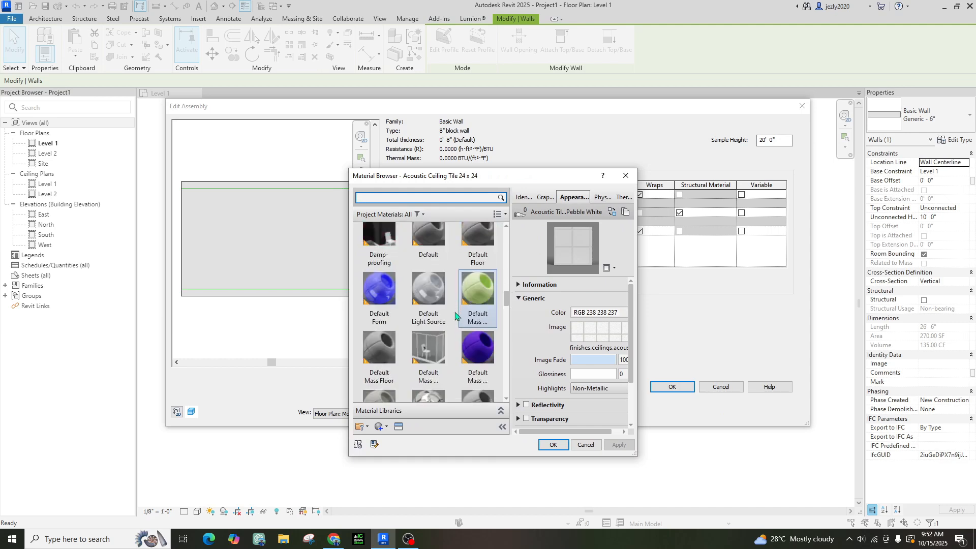
{"action": "scroll", "coordinate": [455, 316], "scroll_direction": "down", "scroll_amount": 5}
{"action": "scroll", "coordinate": [437, 305], "scroll_direction": "down", "scroll_amount": 1}
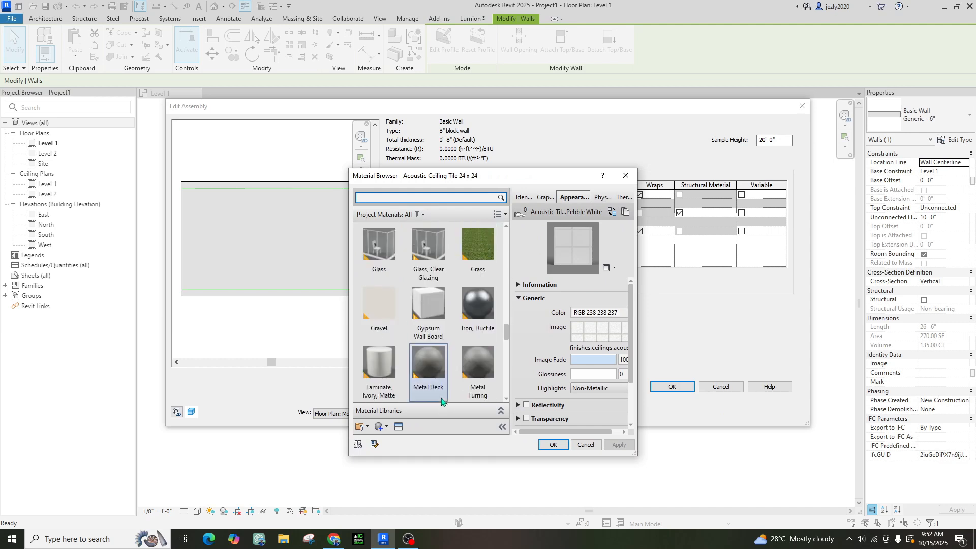
{"action": "left_click", "coordinate": [434, 302]}
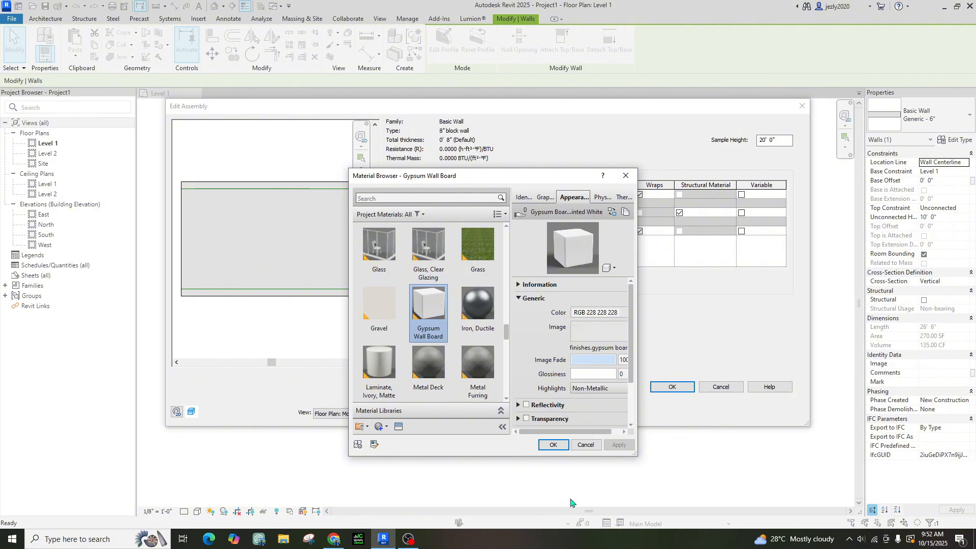
{"action": "left_click", "coordinate": [558, 447]}
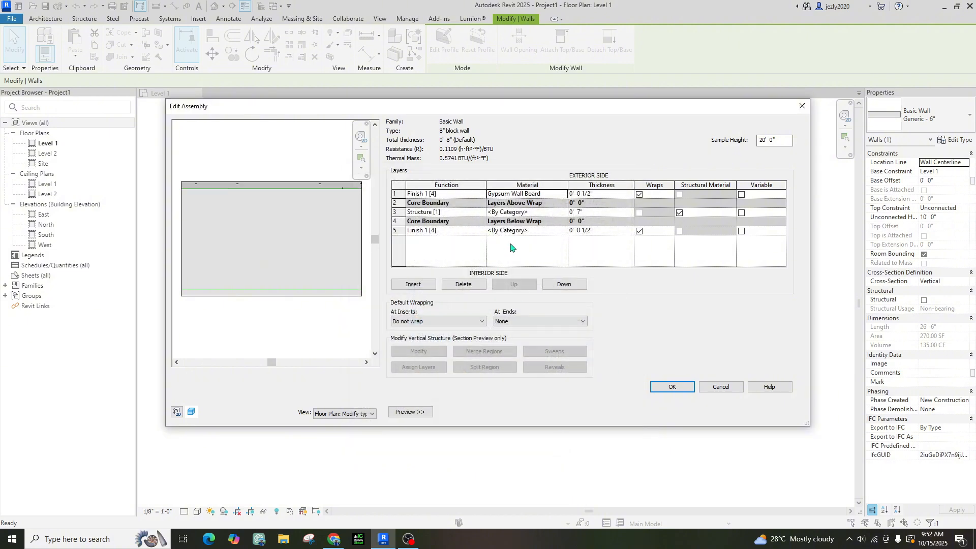
Assign Gypsum Wall Board to the interior finish layer as well
{"action": "left_click", "coordinate": [563, 231]}
{"action": "left_click", "coordinate": [563, 231]}
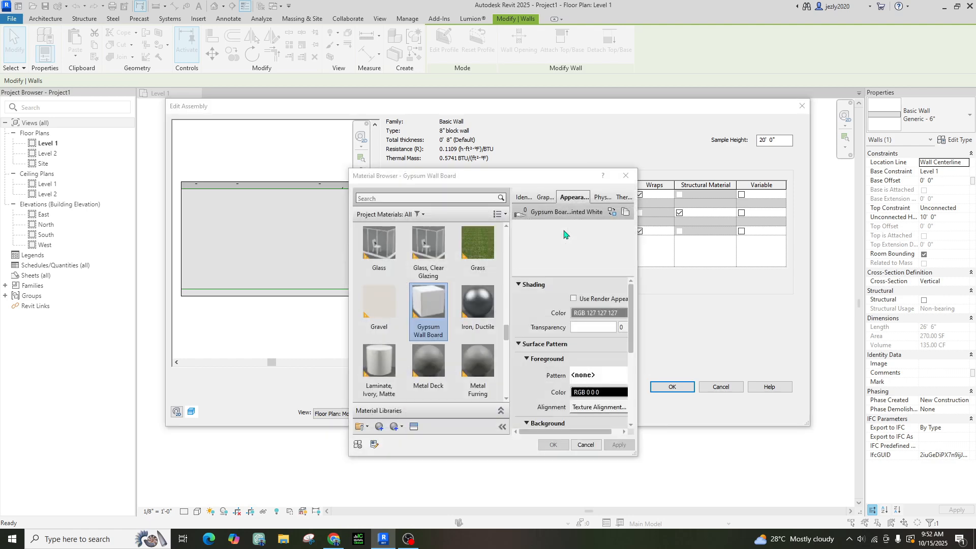
{"action": "left_click", "coordinate": [553, 445]}
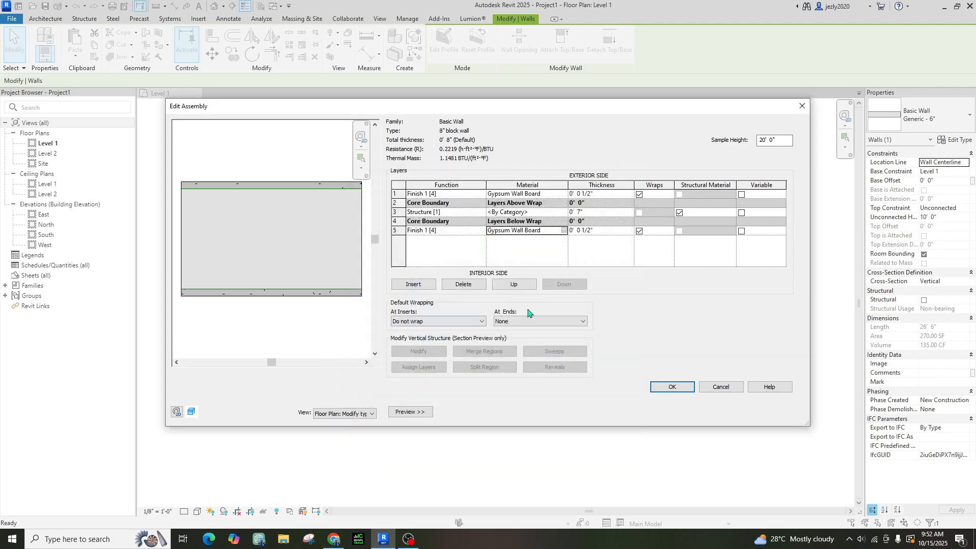
Assign Brick, Soldier Course to the structure core layer and apply the 8" block wall type
{"action": "left_click", "coordinate": [566, 213]}
{"action": "left_click", "coordinate": [565, 213]}
{"action": "scroll", "coordinate": [456, 360], "scroll_direction": "up", "scroll_amount": 15}
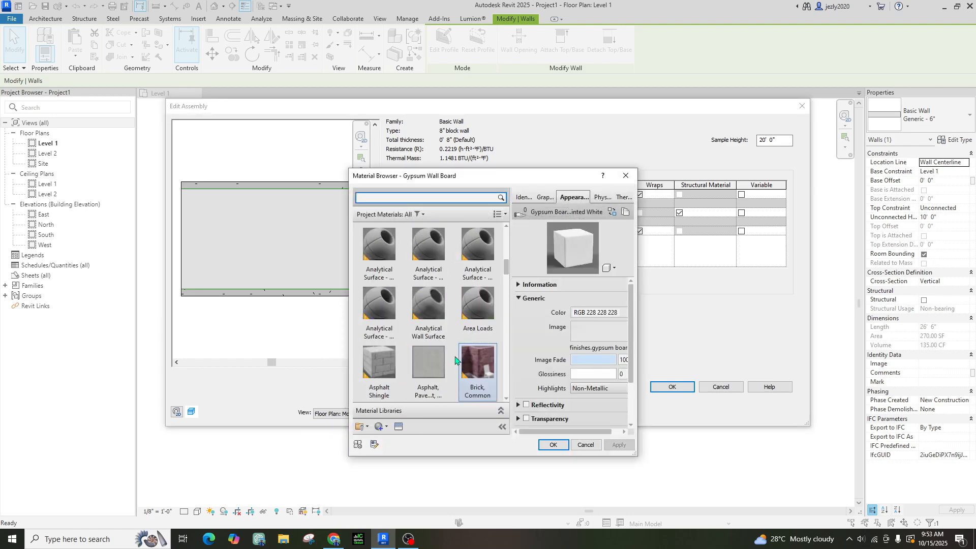
{"action": "left_click", "coordinate": [479, 372]}
{"action": "scroll", "coordinate": [480, 342], "scroll_direction": "down", "scroll_amount": 3}
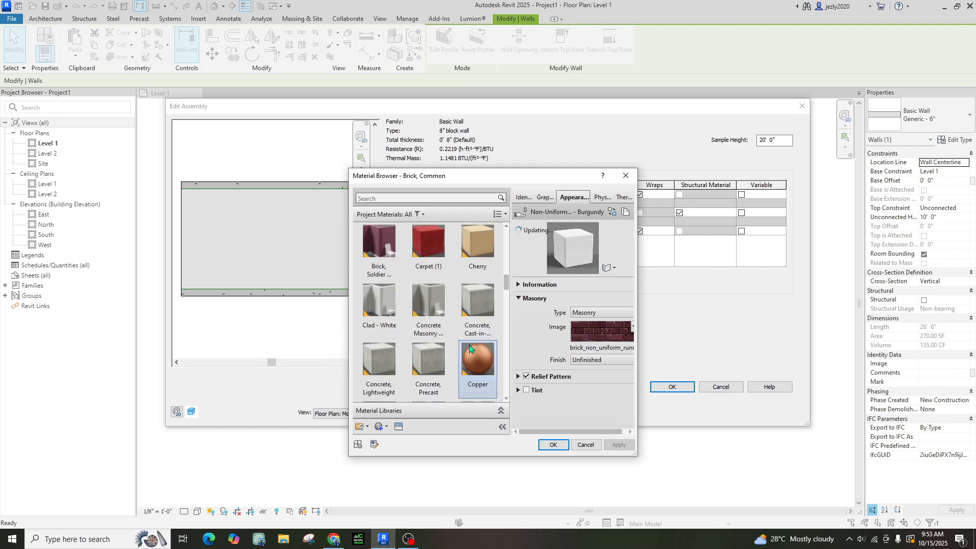
{"action": "scroll", "coordinate": [480, 343], "scroll_direction": "up", "scroll_amount": 3}
{"action": "scroll", "coordinate": [480, 343], "scroll_direction": "down", "scroll_amount": 3}
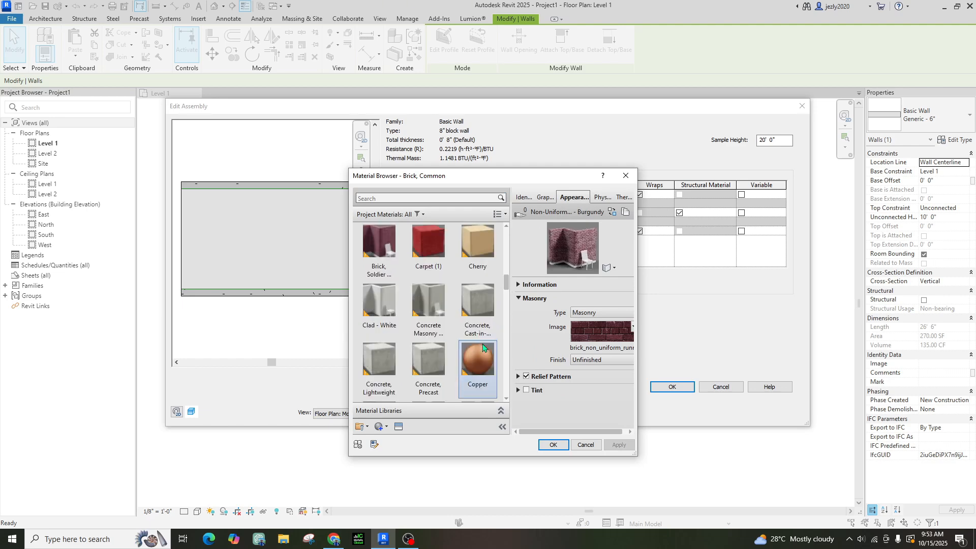
{"action": "left_click", "coordinate": [379, 246]}
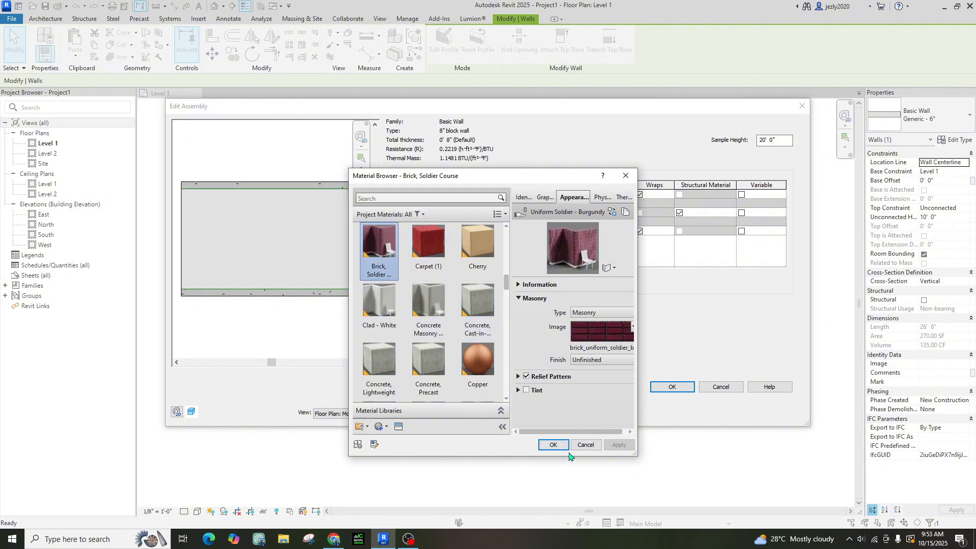
{"action": "scroll", "coordinate": [436, 328], "scroll_direction": "down", "scroll_amount": 5}
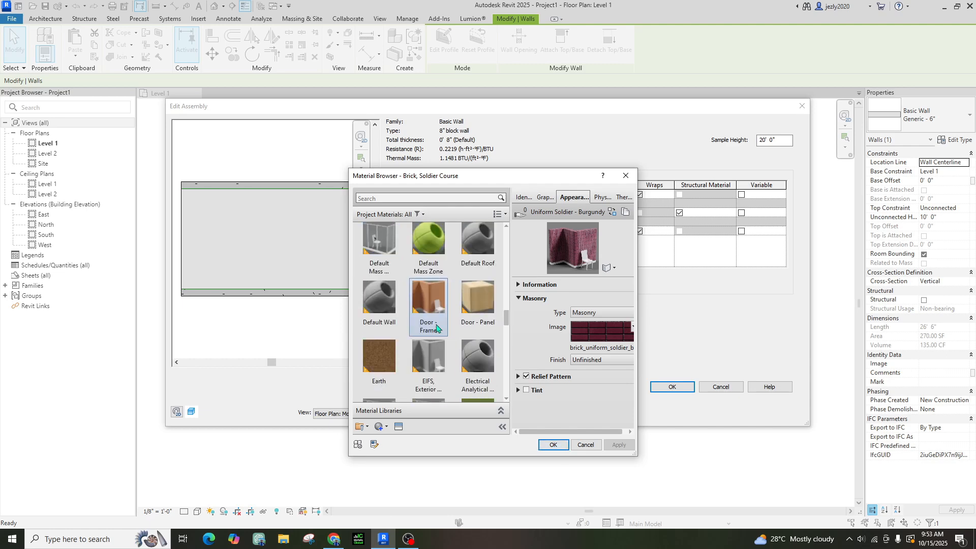
{"action": "left_click", "coordinate": [554, 445]}
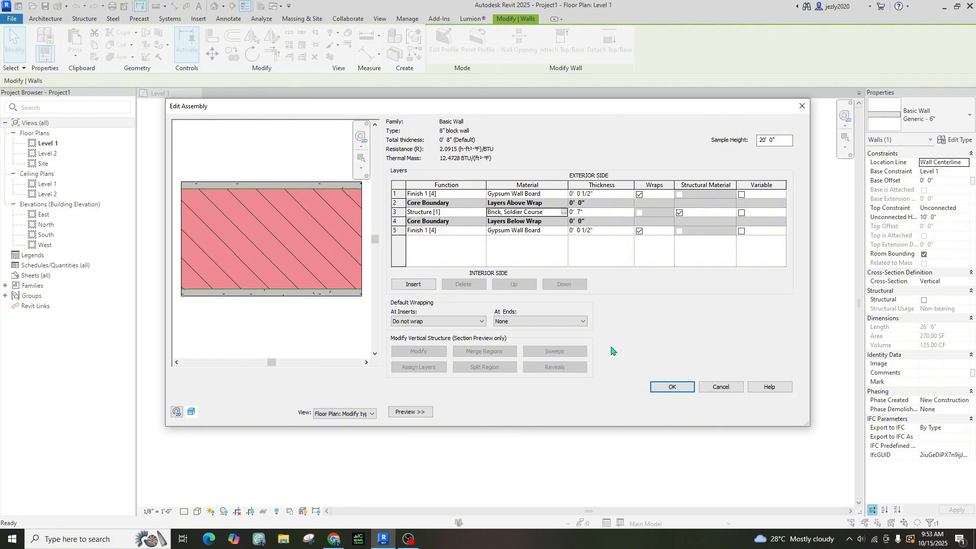
{"action": "left_click", "coordinate": [681, 390]}
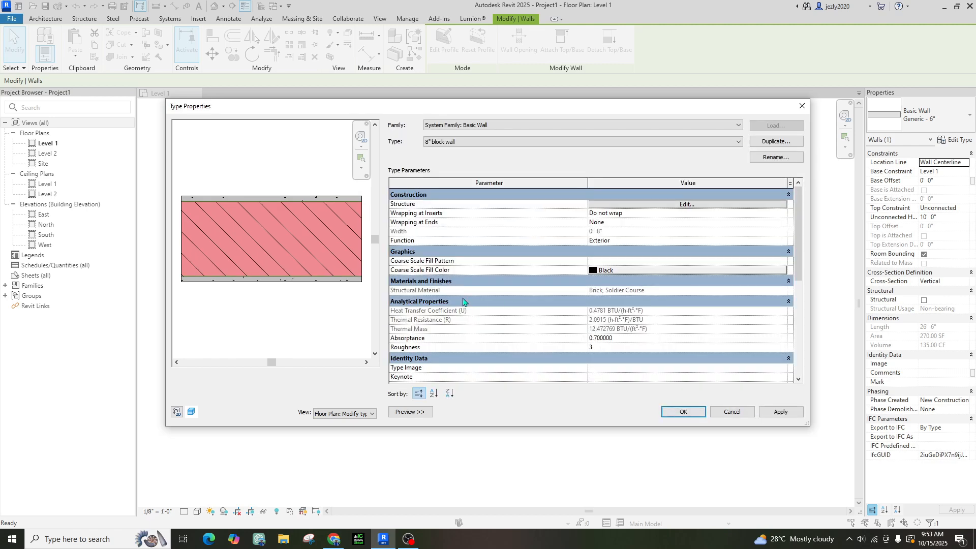
{"action": "left_click", "coordinate": [780, 411]}
{"action": "left_click", "coordinate": [684, 412]}
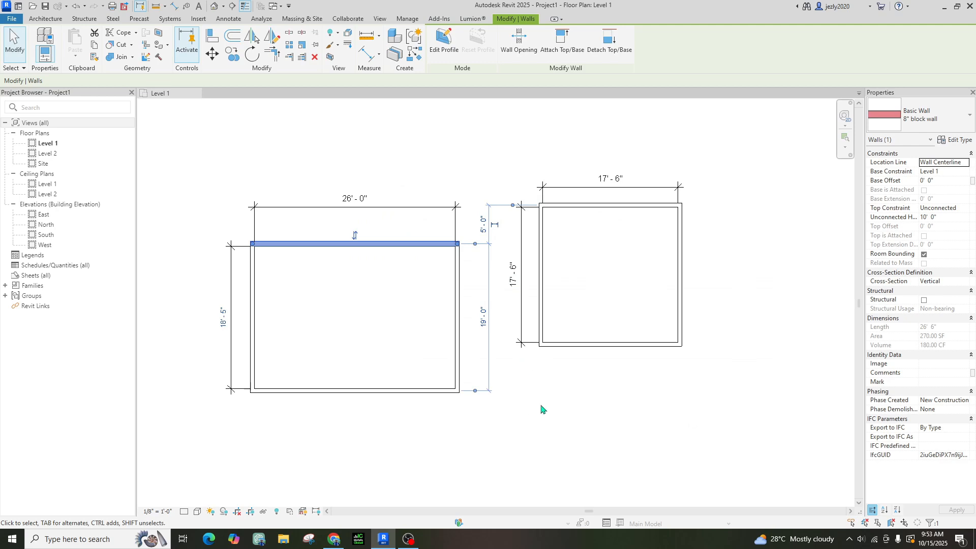
{"action": "key", "text": "Escape"}
{"action": "scroll", "coordinate": [270, 236], "scroll_direction": "up", "scroll_amount": 5}
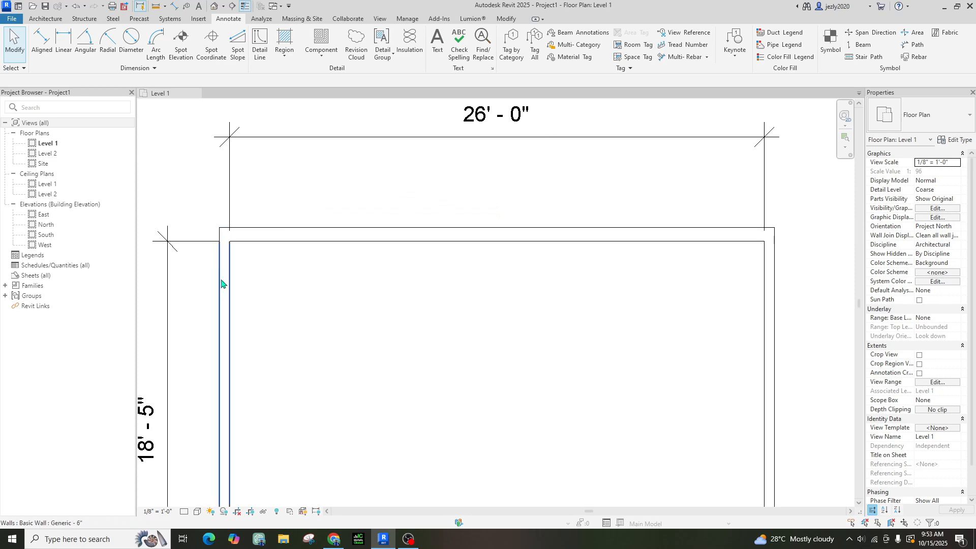
{"action": "scroll", "coordinate": [276, 235], "scroll_direction": "up", "scroll_amount": 2}
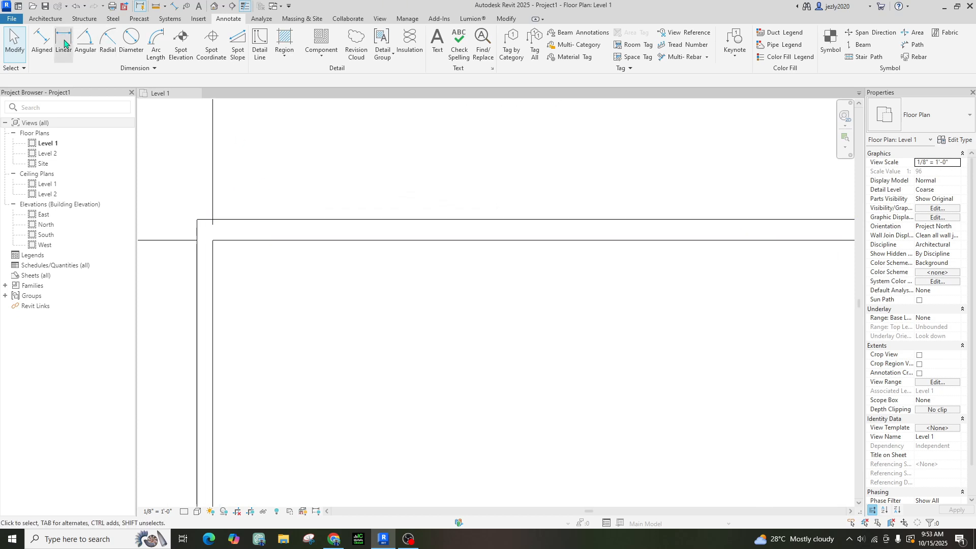
{"action": "left_click", "coordinate": [48, 42]}
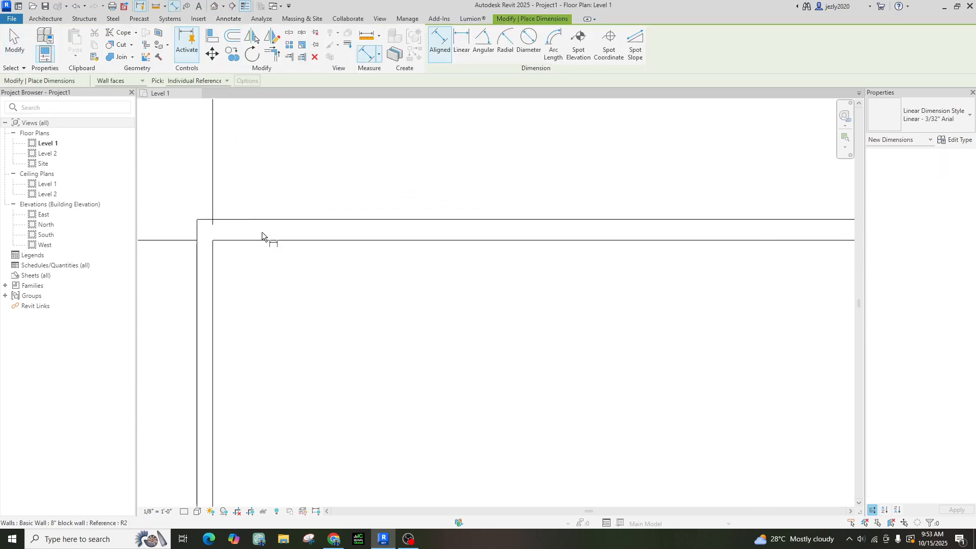
{"action": "left_click", "coordinate": [283, 217]}
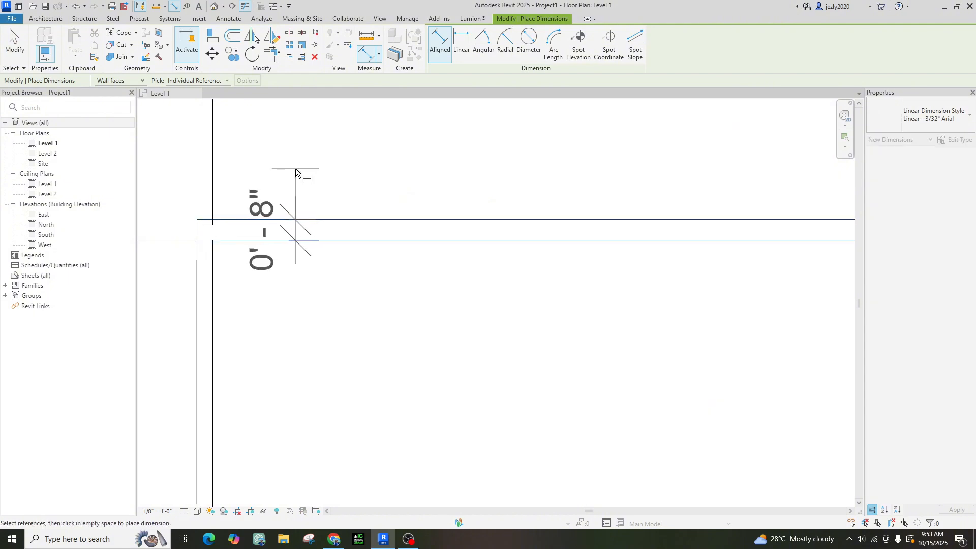
{"action": "key", "text": "Escape"}
{"action": "key", "text": "Escape"}
{"action": "scroll", "coordinate": [387, 241], "scroll_direction": "down", "scroll_amount": 4}
{"action": "middle_click_drag", "start_coordinate": [517, 423], "coordinate": [502, 357]}
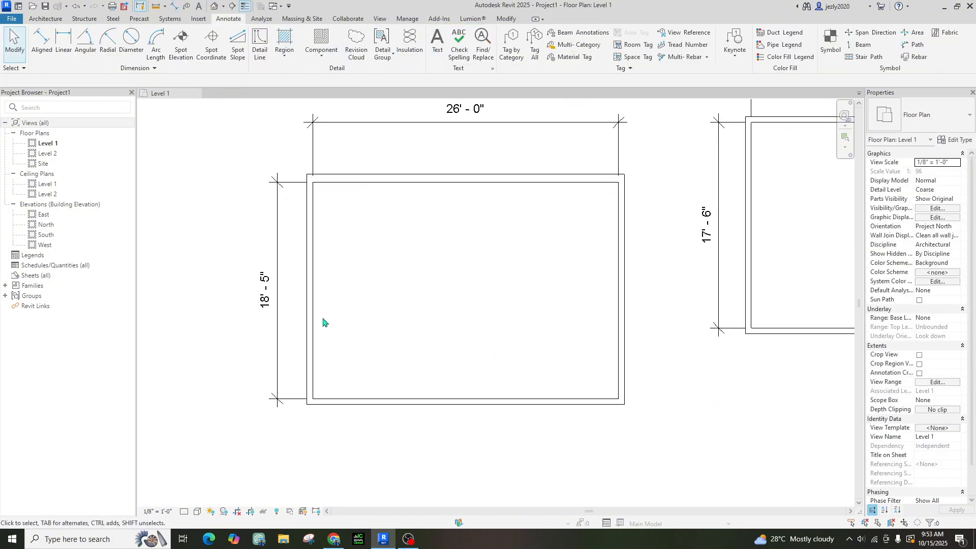
Switch the left, bottom and right Generic - 6" walls to the 8" block wall type
{"action": "left_click", "coordinate": [312, 312]}
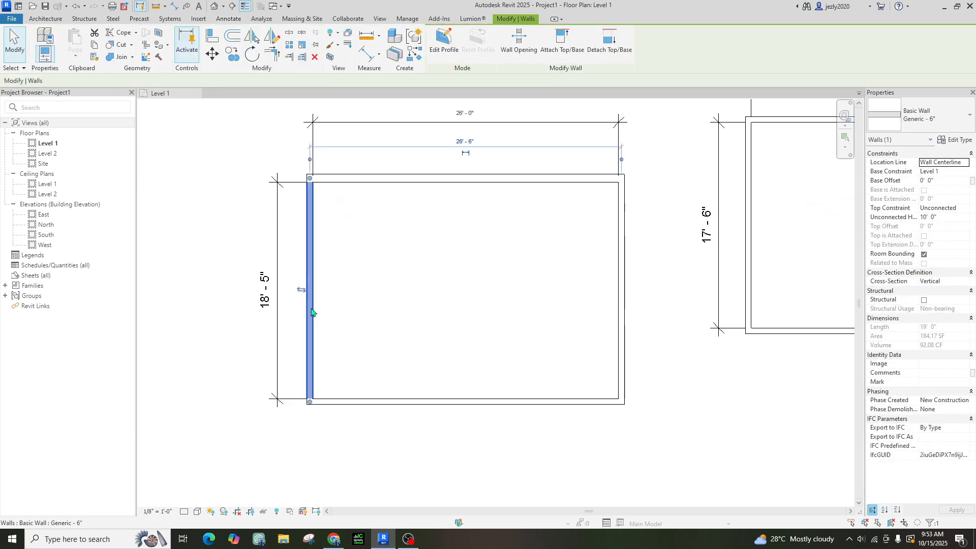
{"action": "double_click", "coordinate": [365, 399], "text": "ctrl"}
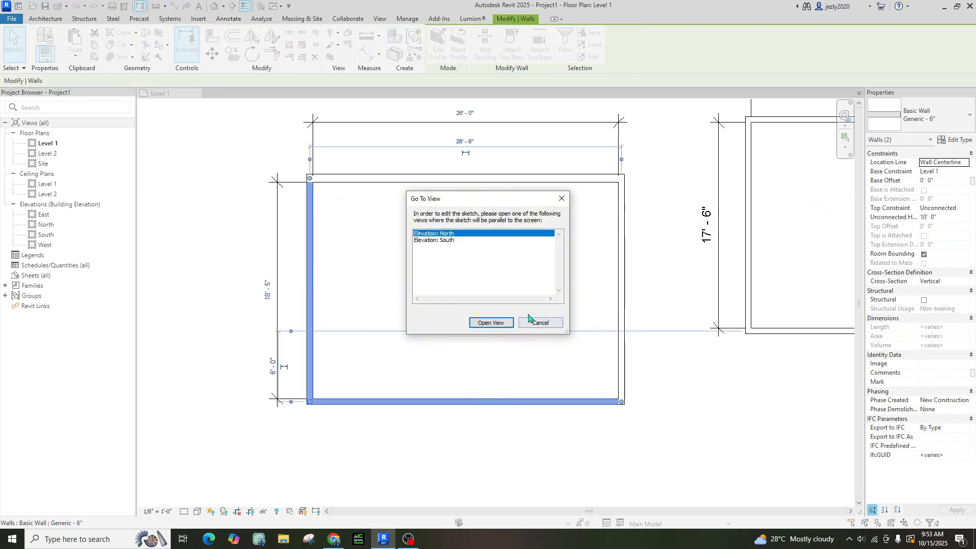
{"action": "left_click", "coordinate": [542, 325]}
{"action": "double_click", "coordinate": [619, 360], "text": "ctrl"}
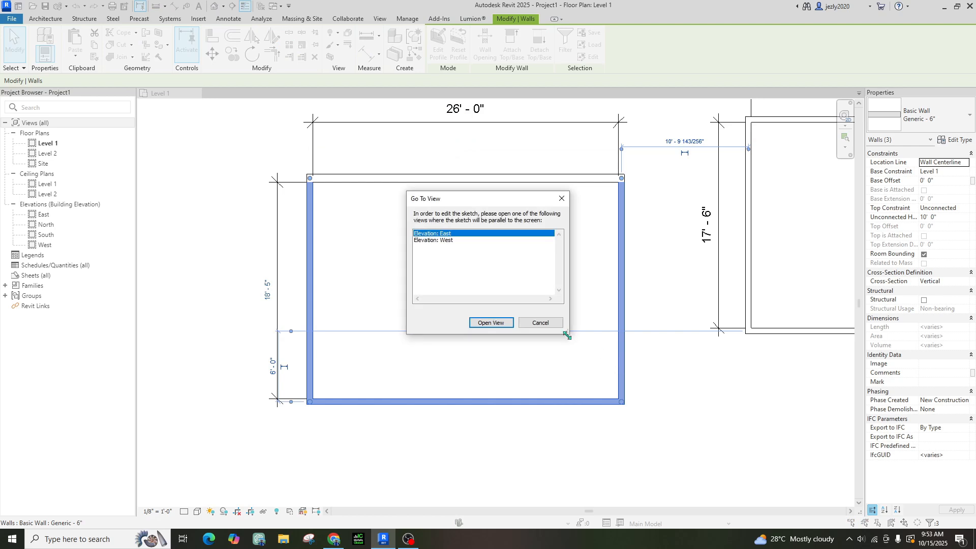
{"action": "left_click", "coordinate": [555, 321]}
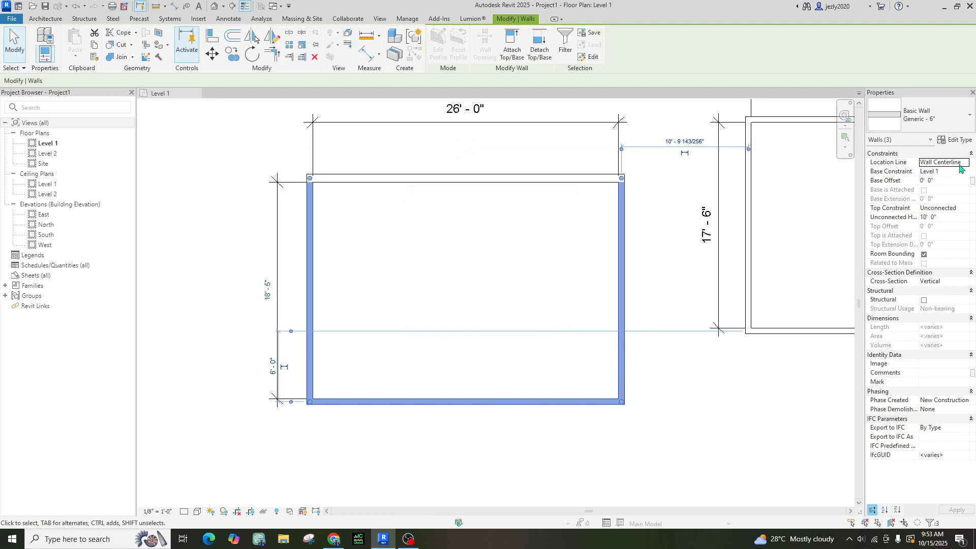
{"action": "left_click", "coordinate": [935, 116]}
{"action": "scroll", "coordinate": [931, 183], "scroll_direction": "up", "scroll_amount": 4}
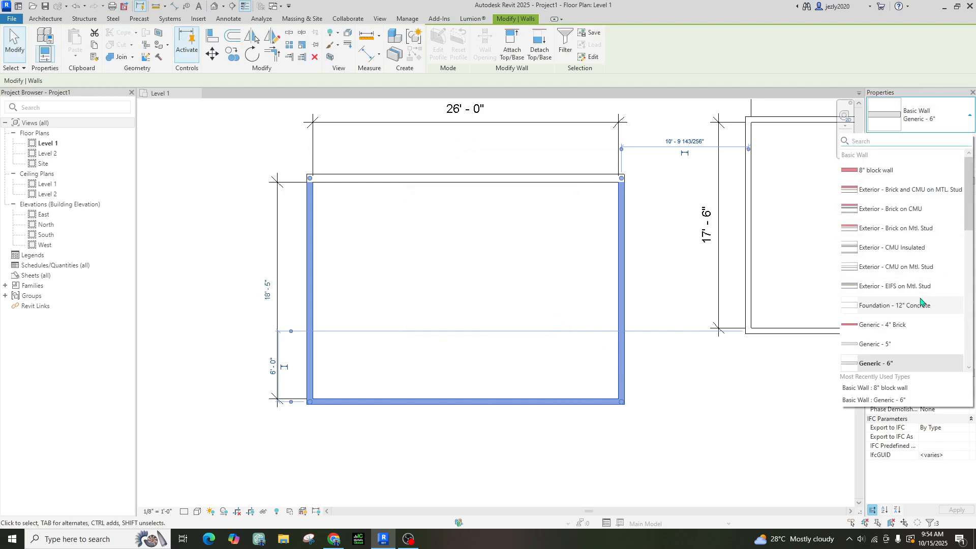
{"action": "left_click", "coordinate": [891, 171]}
{"action": "left_click", "coordinate": [399, 273]}
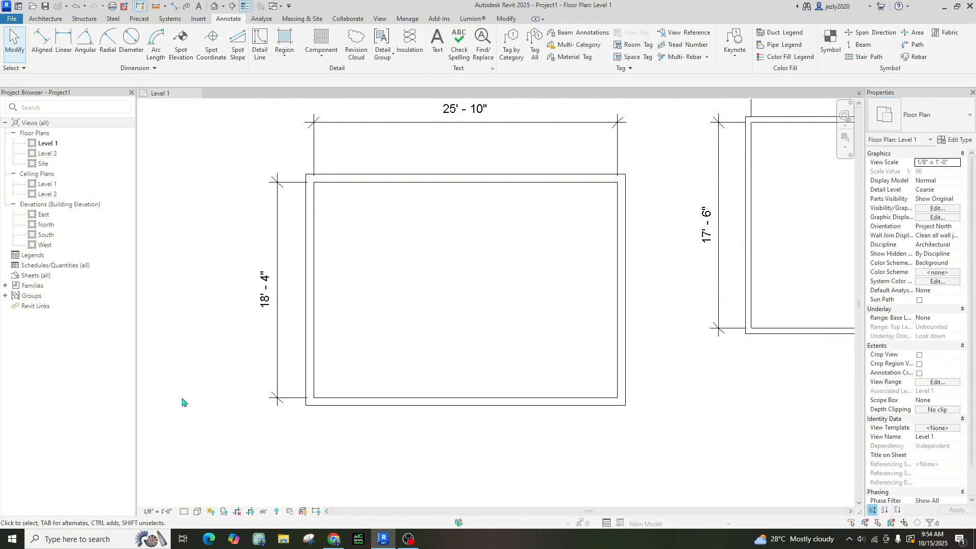
In the default 3D view, delete all four walls of the smaller box
{"action": "left_click", "coordinate": [217, 8]}
{"action": "scroll", "coordinate": [588, 306], "scroll_direction": "up", "scroll_amount": 4}
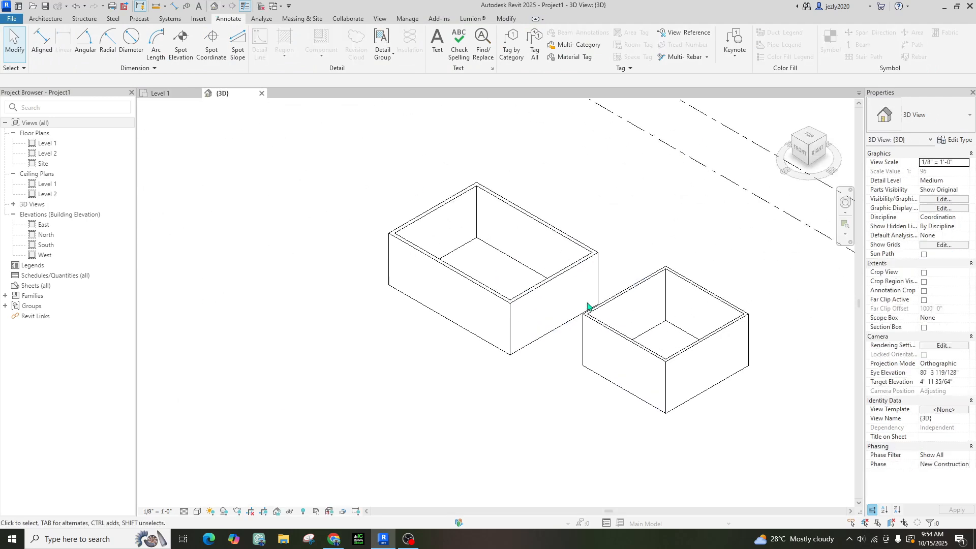
{"action": "left_click_drag", "start_coordinate": [588, 427], "coordinate": [754, 282]}
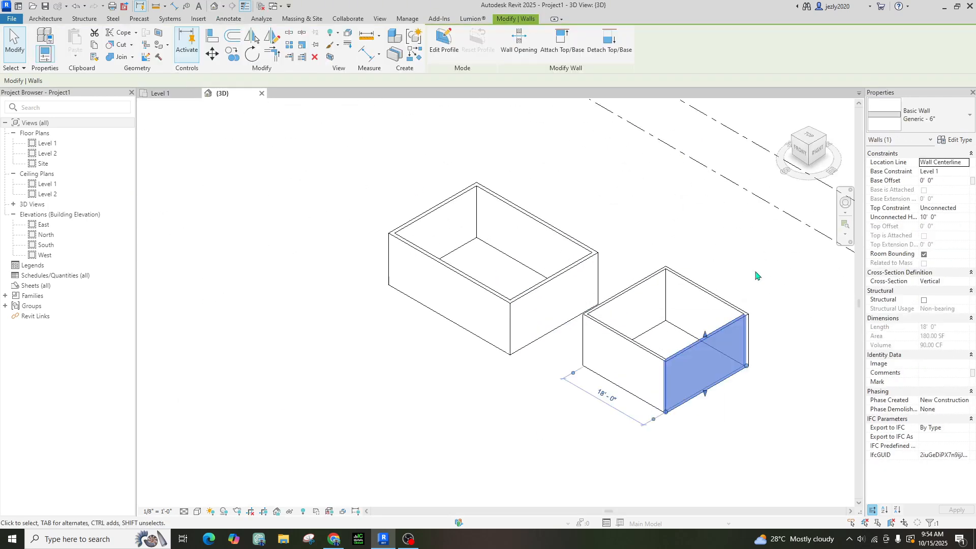
{"action": "key", "text": "Delete"}
{"action": "left_click", "coordinate": [660, 356]}
{"action": "key", "text": "Delete"}
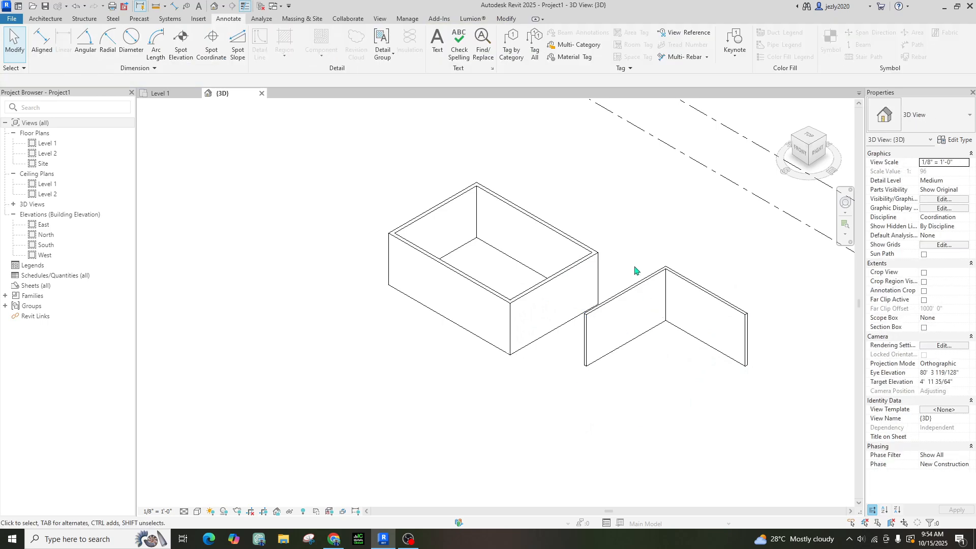
{"action": "left_click", "coordinate": [646, 285]}
{"action": "key", "text": "Delete"}
{"action": "left_click", "coordinate": [679, 281]}
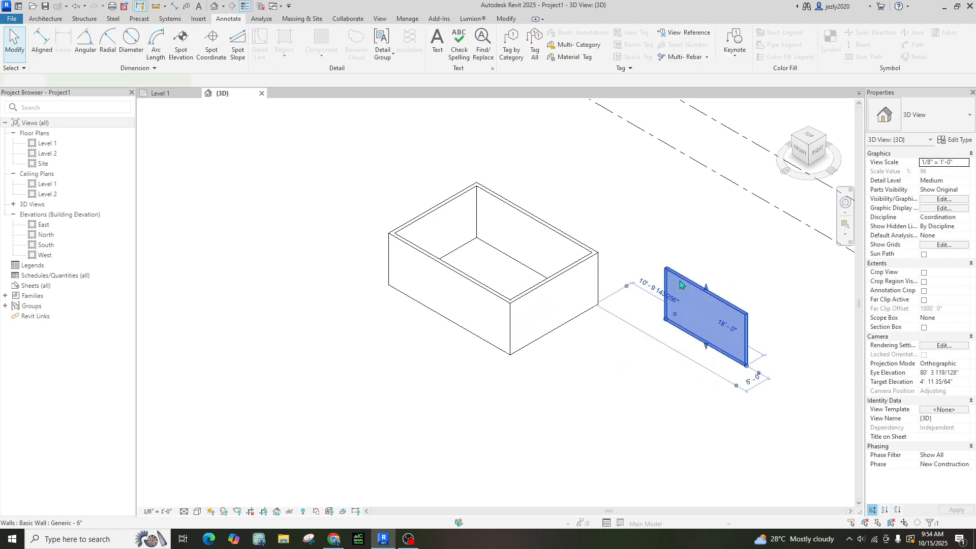
{"action": "key", "text": "Delete"}
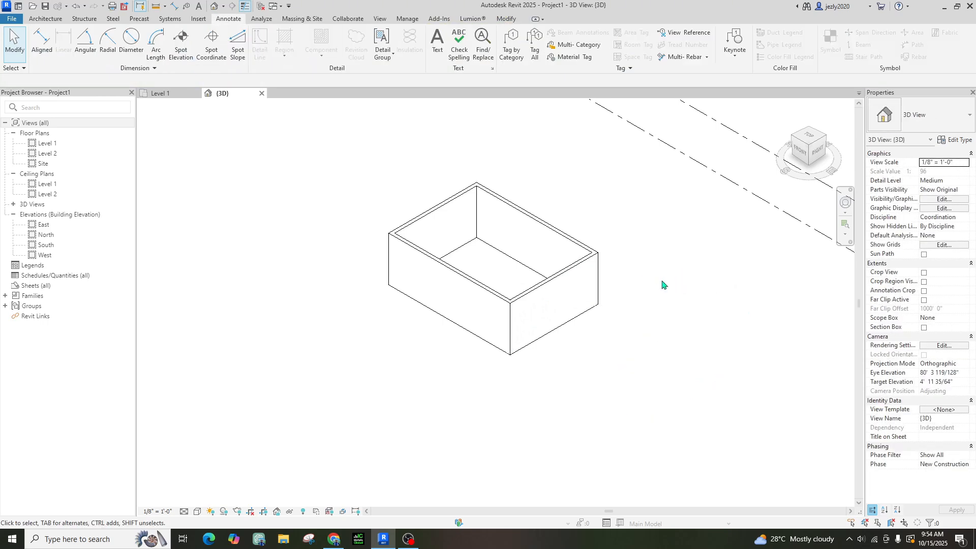
Set the visual style to Realistic and orbit to a near-front view
{"action": "left_click", "coordinate": [198, 511]}
{"action": "left_click", "coordinate": [202, 501]}
{"action": "scroll", "coordinate": [517, 278], "scroll_direction": "up", "scroll_amount": 3}
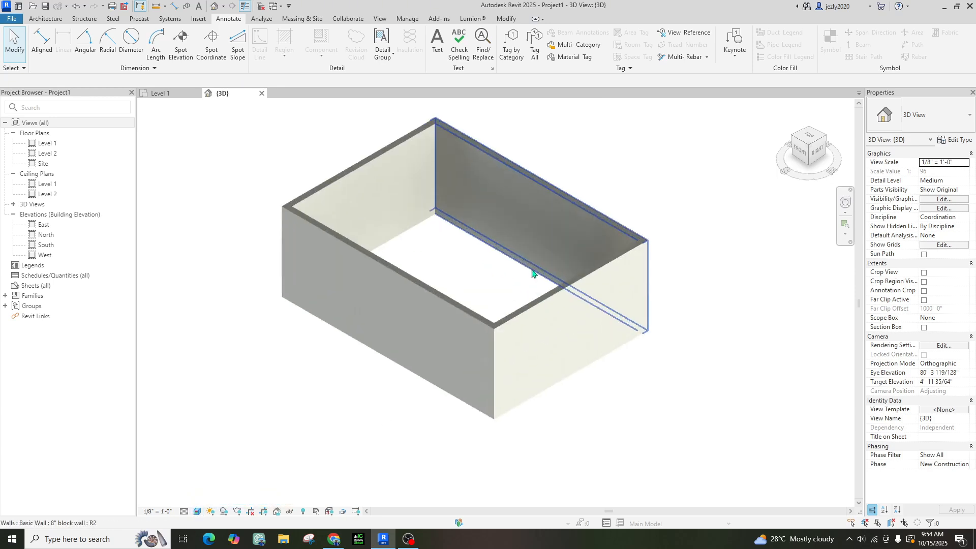
{"action": "middle_click_drag", "start_coordinate": [413, 239], "coordinate": [495, 458], "text": "shift"}
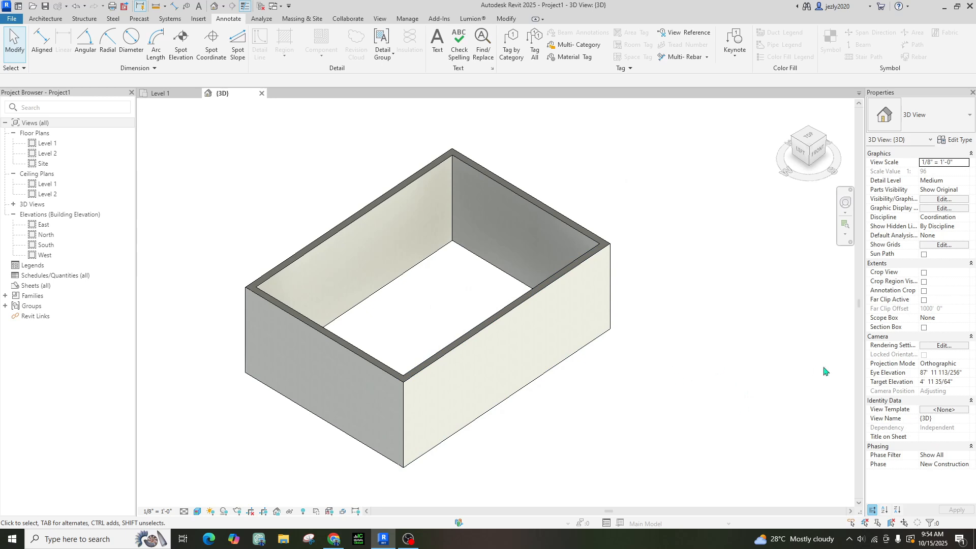
Enable the 3D view's section box and lower its top below the wall tops
{"action": "left_click", "coordinate": [924, 329]}
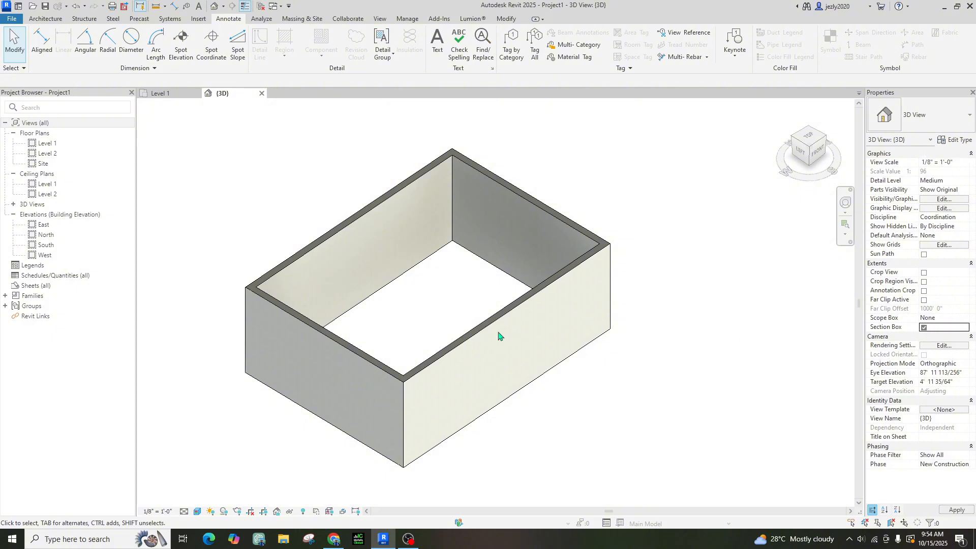
{"action": "scroll", "coordinate": [528, 328], "scroll_direction": "down", "scroll_amount": 5}
{"action": "scroll", "coordinate": [560, 331], "scroll_direction": "down", "scroll_amount": 3}
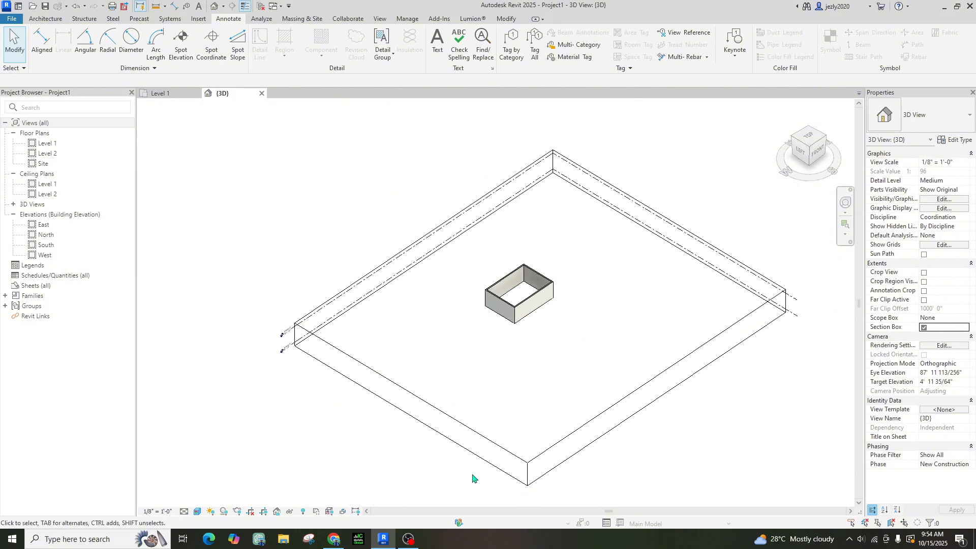
{"action": "left_click", "coordinate": [503, 449]}
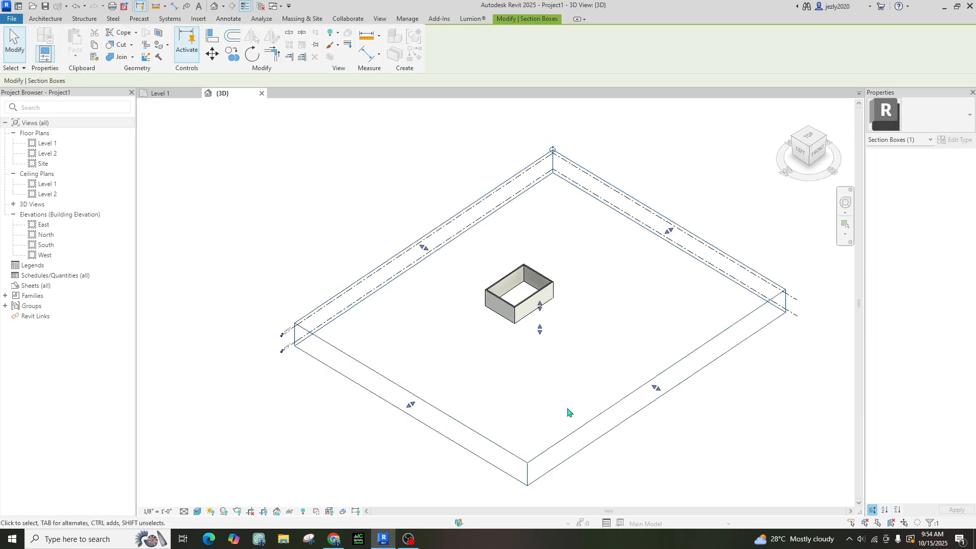
{"action": "middle_click_drag", "start_coordinate": [660, 472], "coordinate": [652, 394], "text": "shift"}
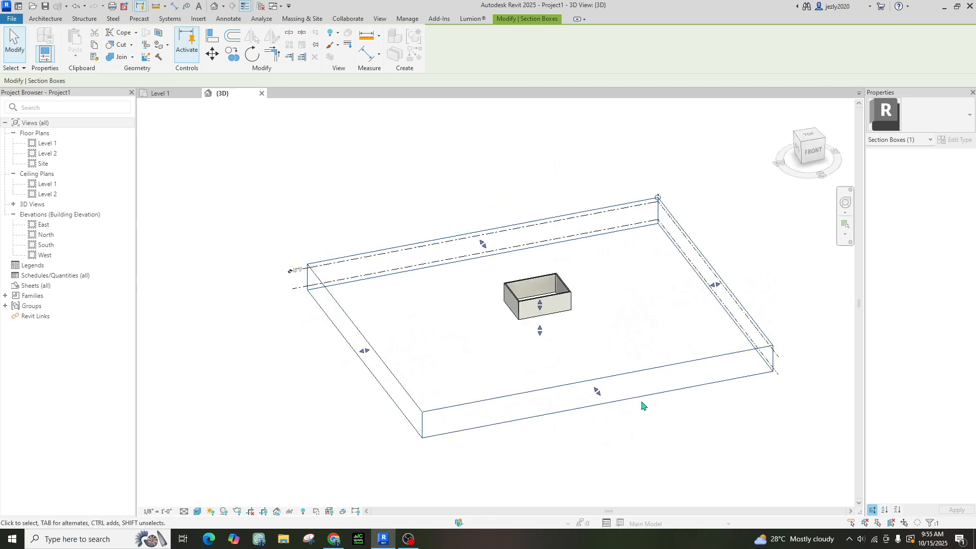
{"action": "middle_click_drag", "start_coordinate": [573, 439], "coordinate": [661, 432], "text": "shift"}
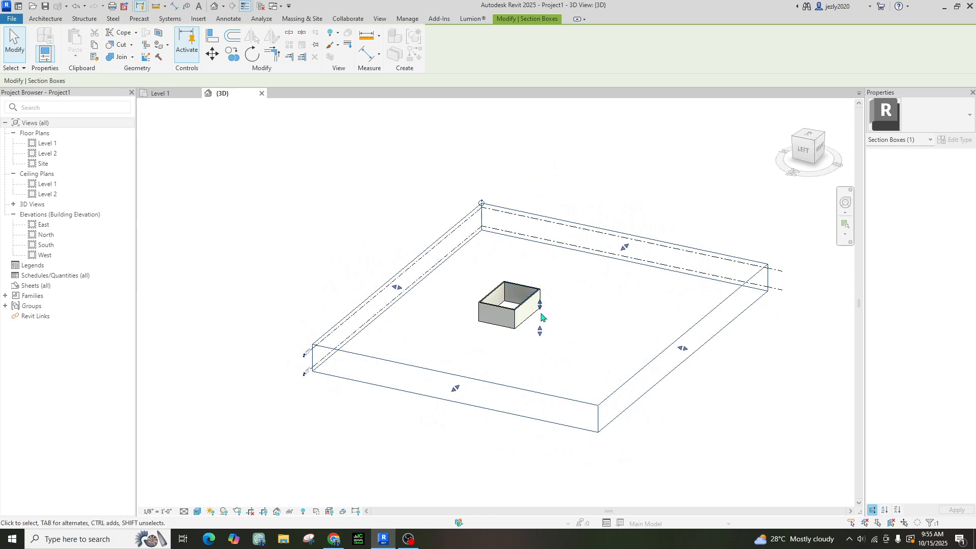
{"action": "left_click_drag", "start_coordinate": [540, 305], "coordinate": [540, 309]}
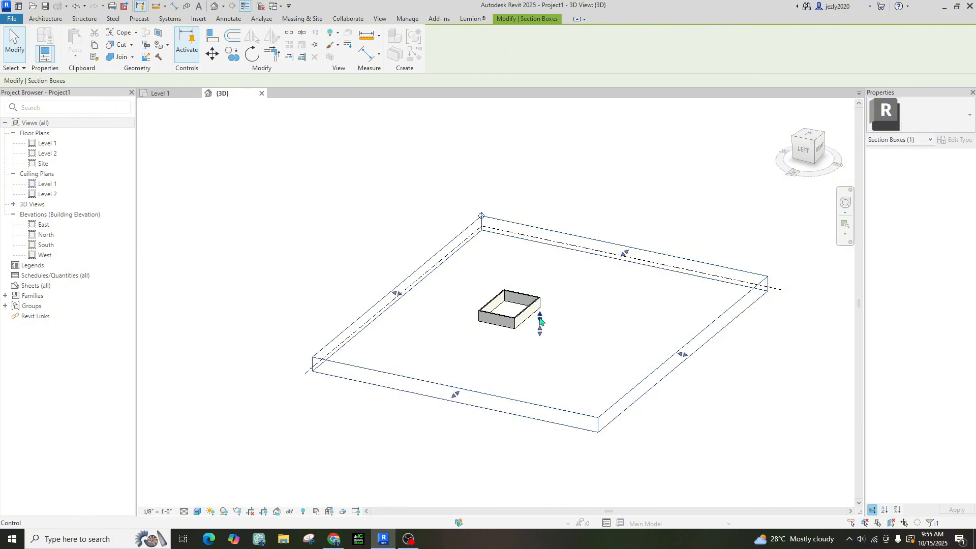
{"action": "scroll", "coordinate": [539, 307], "scroll_direction": "up", "scroll_amount": 2}
{"action": "scroll", "coordinate": [526, 313], "scroll_direction": "up", "scroll_amount": 4}
{"action": "middle_click_drag", "start_coordinate": [511, 355], "coordinate": [507, 460], "text": "shift"}
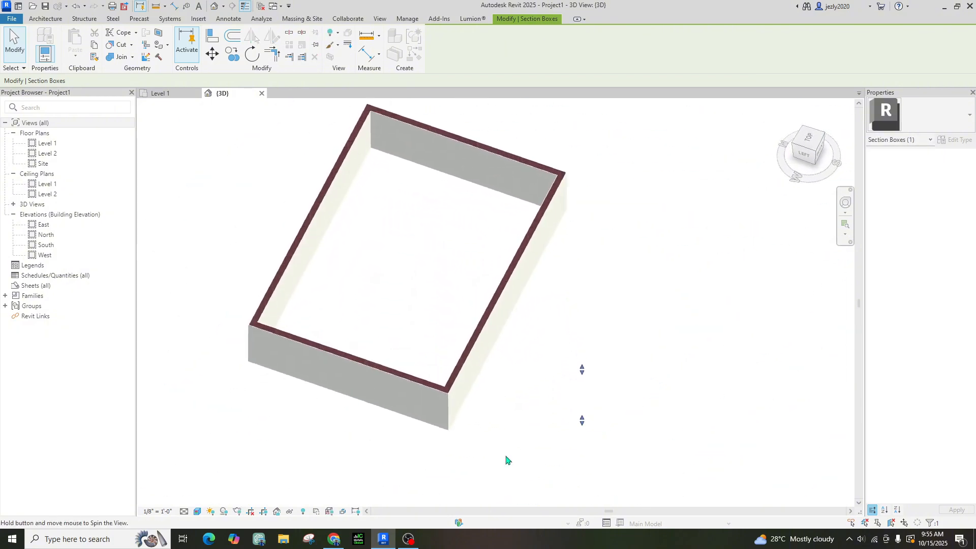
{"action": "scroll", "coordinate": [454, 378], "scroll_direction": "up", "scroll_amount": 2}
{"action": "scroll", "coordinate": [455, 378], "scroll_direction": "up", "scroll_amount": 5}
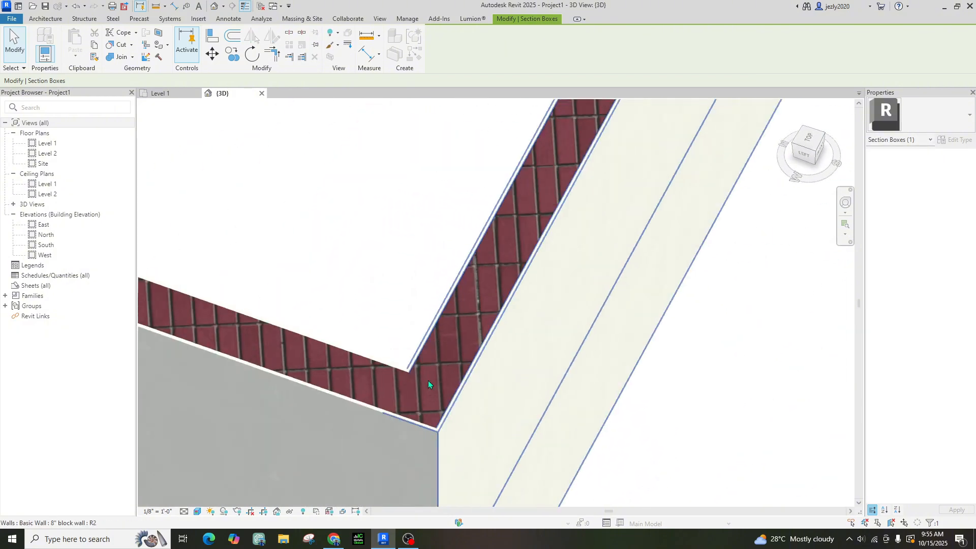
{"action": "scroll", "coordinate": [427, 338], "scroll_direction": "up", "scroll_amount": 2}
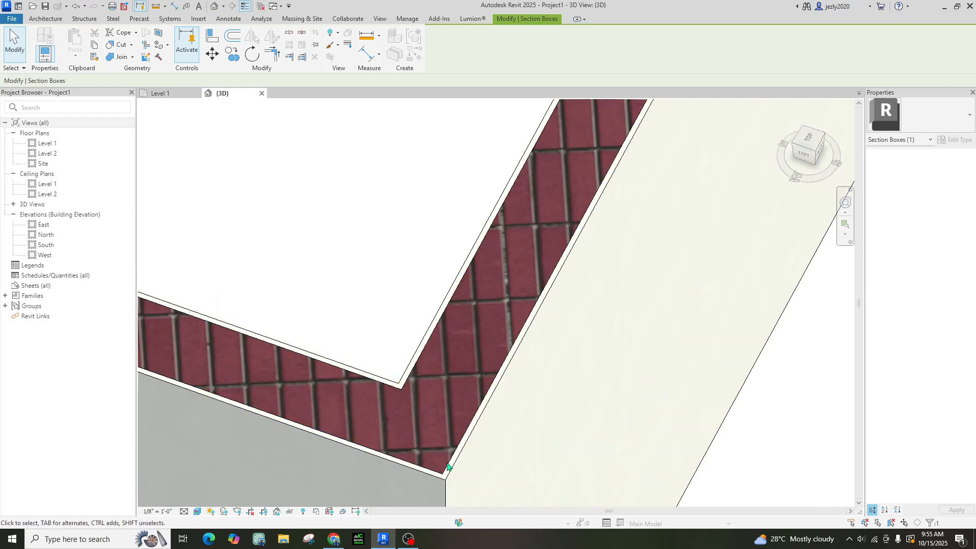
{"action": "scroll", "coordinate": [419, 437], "scroll_direction": "down", "scroll_amount": 3}
{"action": "scroll", "coordinate": [419, 437], "scroll_direction": "down", "scroll_amount": 2}
{"action": "middle_click_drag", "start_coordinate": [407, 375], "coordinate": [497, 316]}
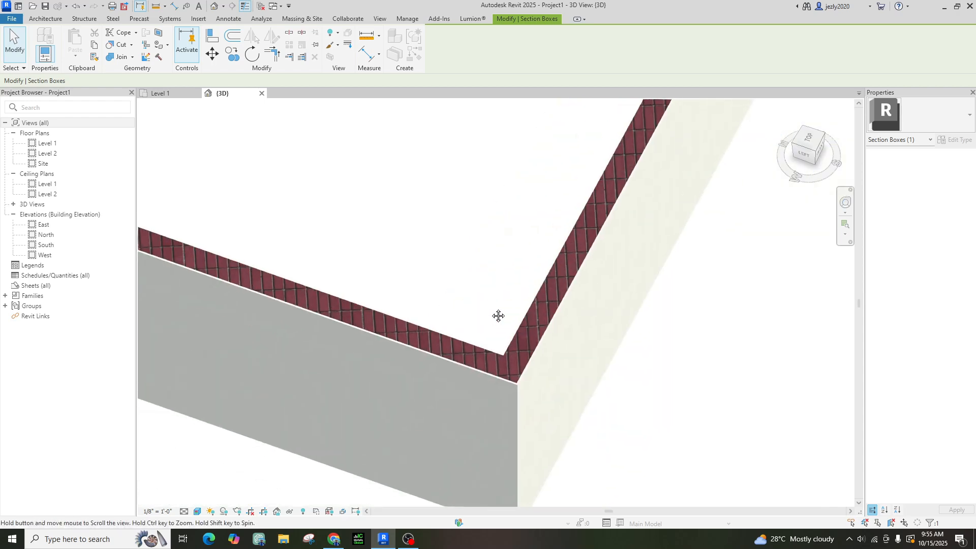
{"action": "scroll", "coordinate": [508, 353], "scroll_direction": "up", "scroll_amount": 2}
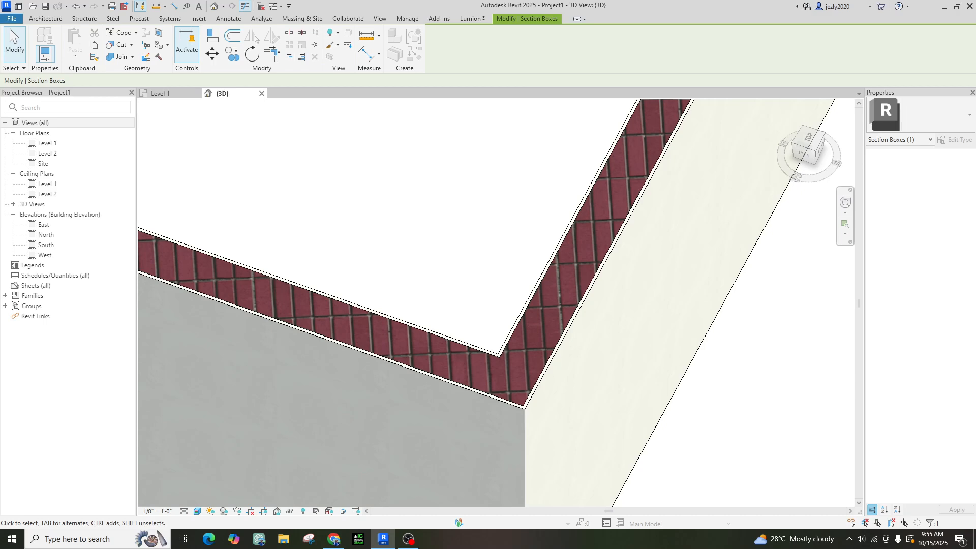
{"action": "scroll", "coordinate": [536, 295], "scroll_direction": "down", "scroll_amount": 3}
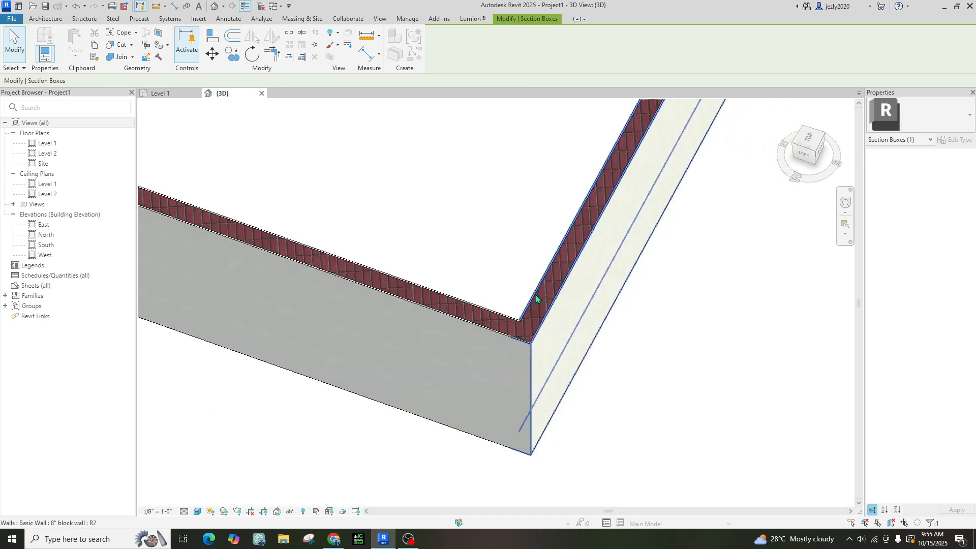